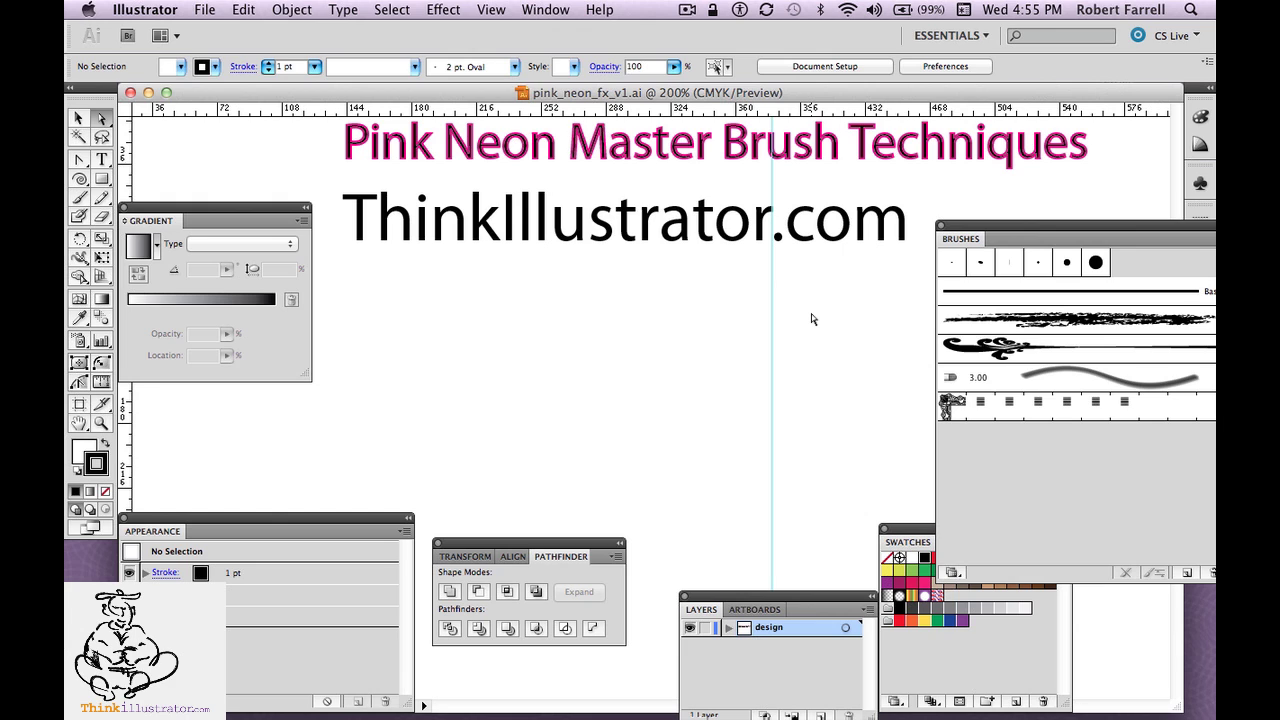
{"action": "key", "text": "b"}
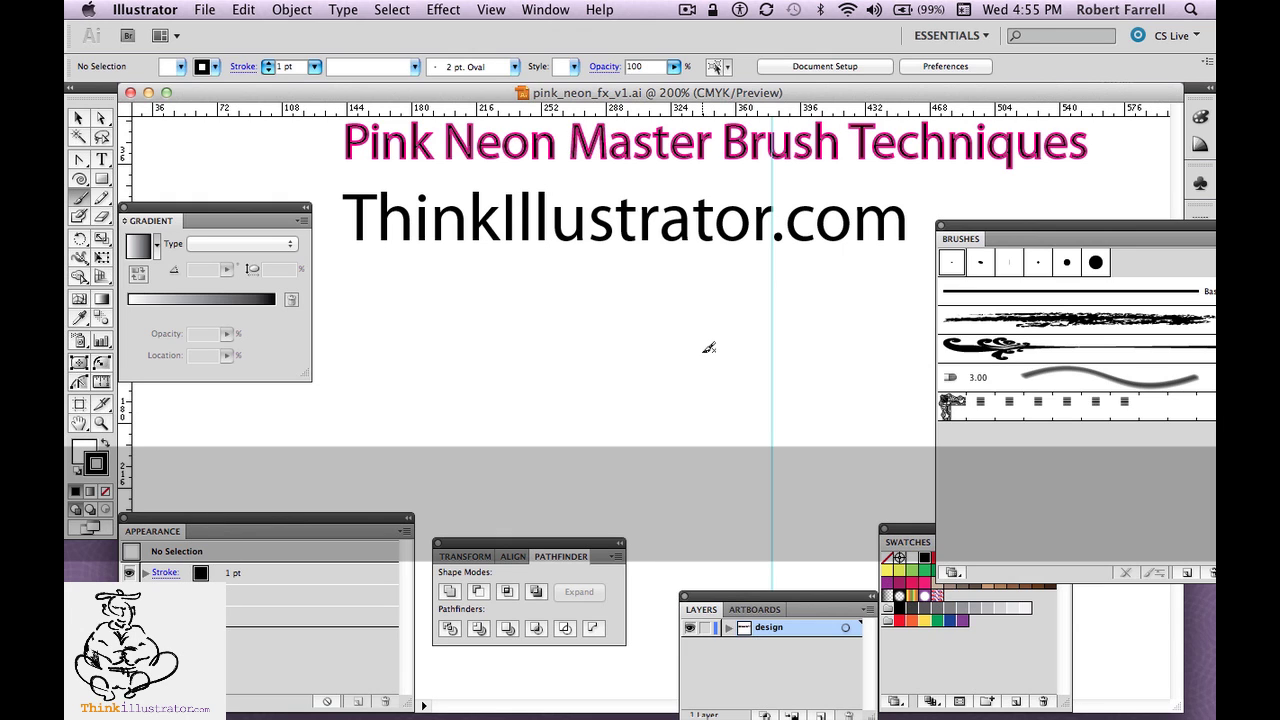
{"action": "key", "text": "super"}
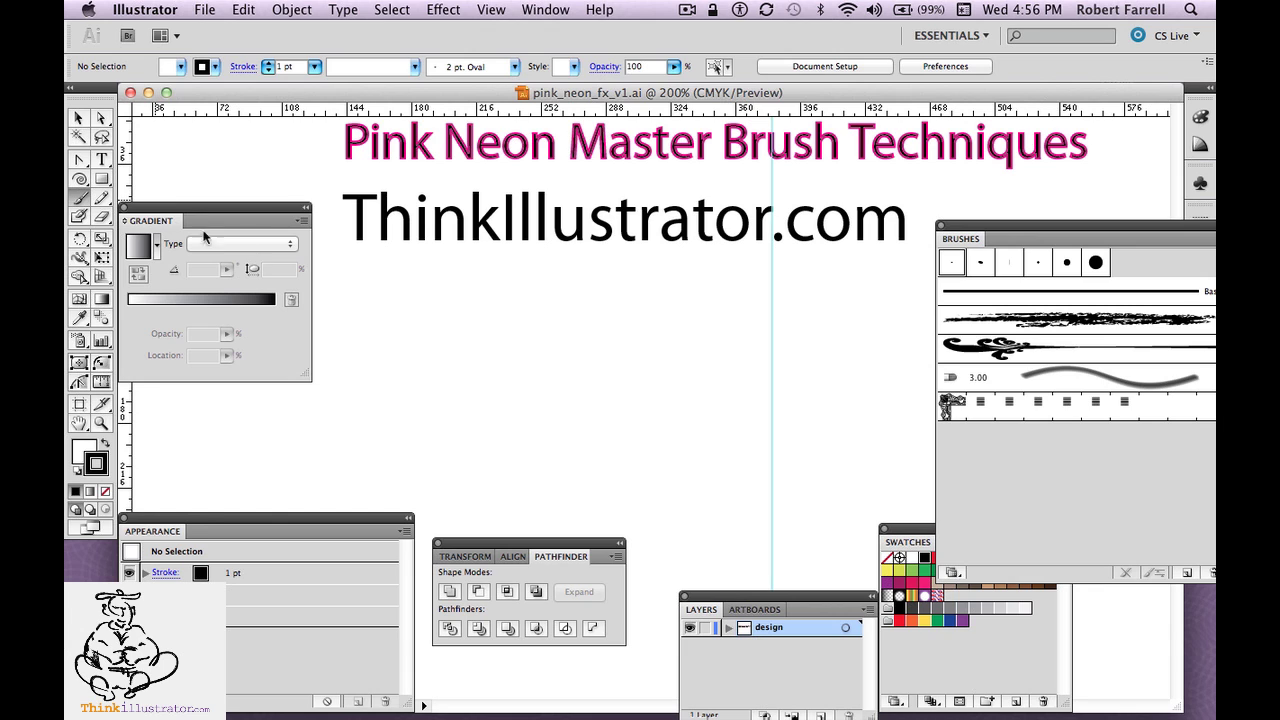
{"action": "key", "text": "m"}
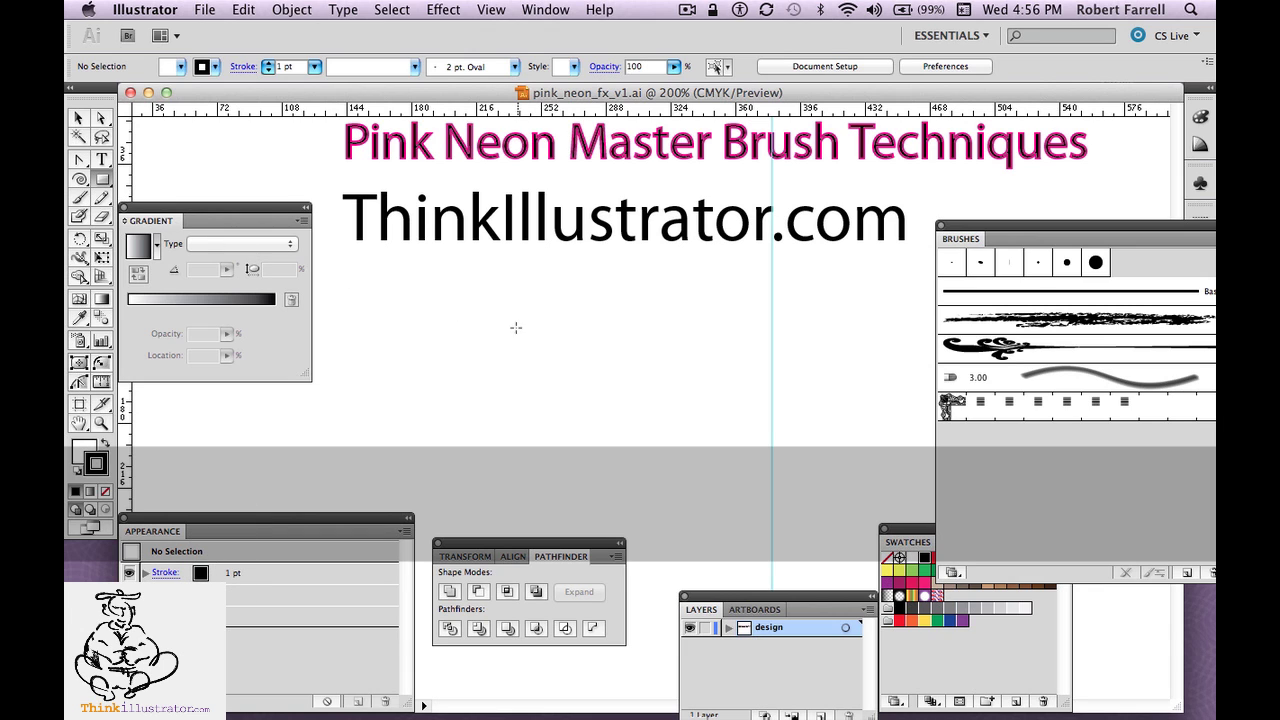
{"action": "left_click_drag", "start_coordinate": [507, 319], "coordinate": [697, 457]}
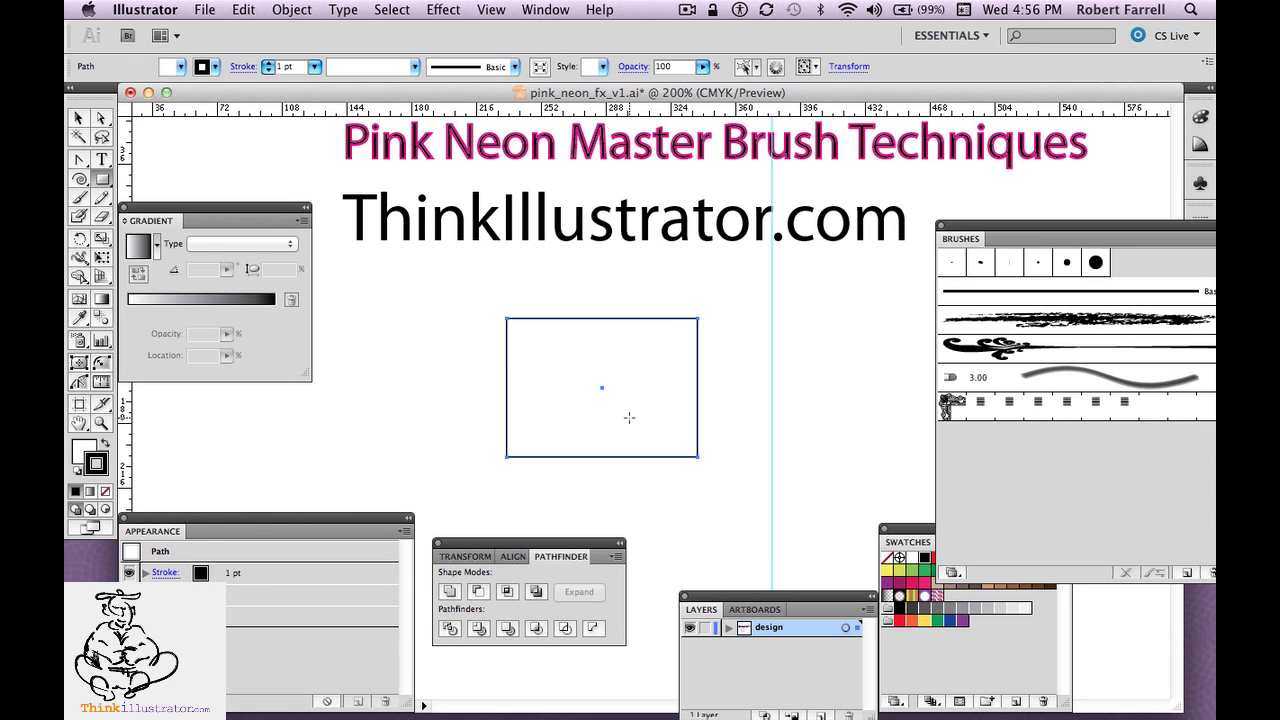
{"action": "left_click_drag", "start_coordinate": [620, 417], "coordinate": [710, 393]}
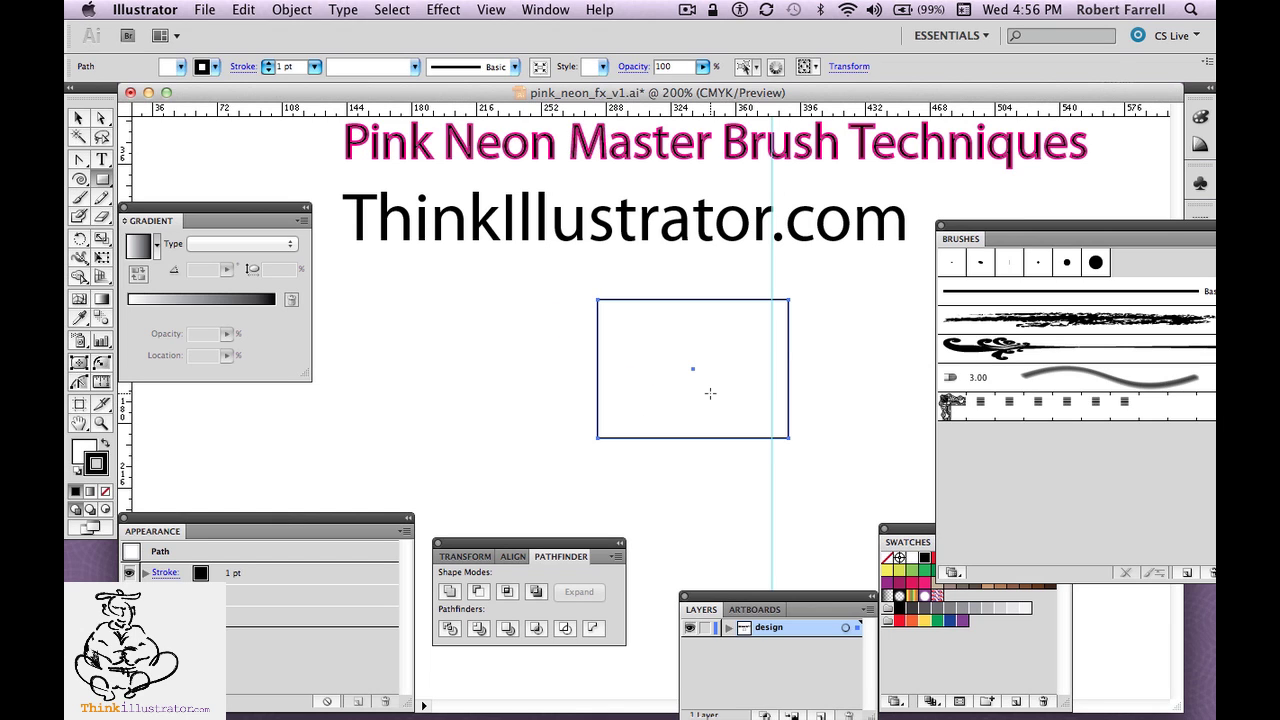
{"action": "key", "text": "Delete"}
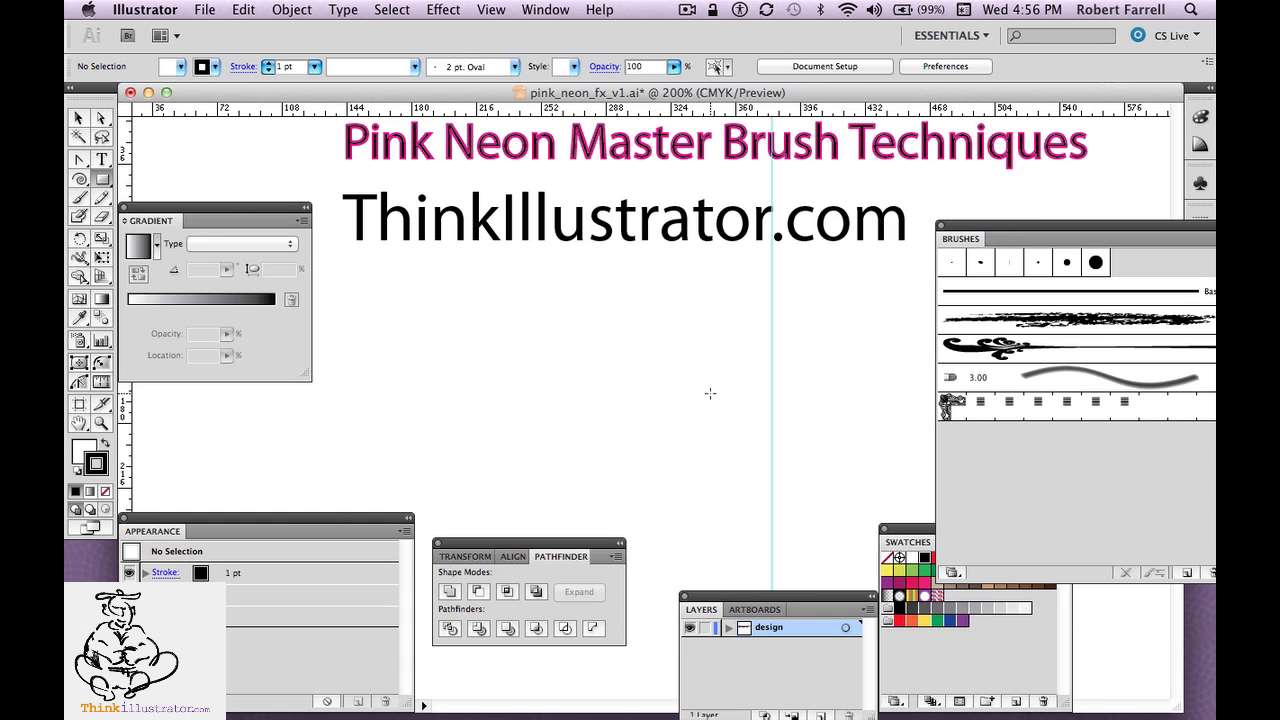
Draw a horizontal straight line about 118 pt long below the text with the Pen tool, with no fill and a magenta stroke, and select it.
{"action": "key", "text": "p"}
{"action": "left_click", "coordinate": [518, 346]}
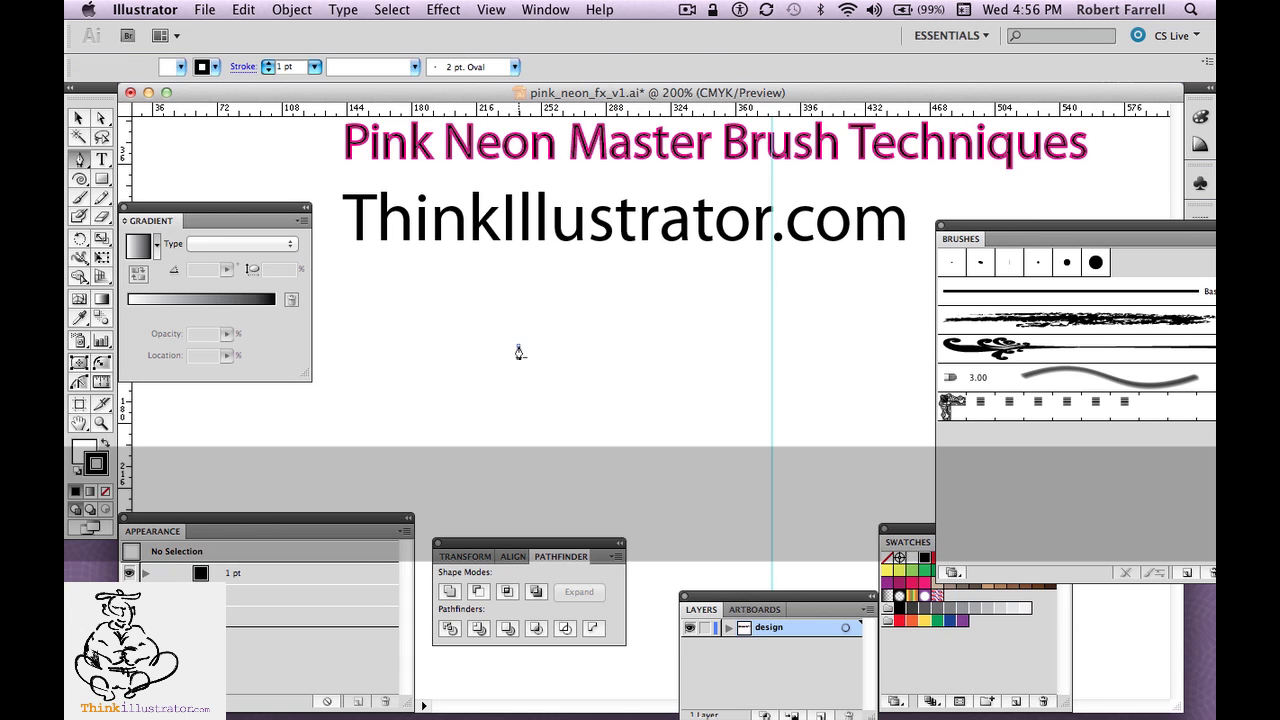
{"action": "left_click", "coordinate": [730, 346]}
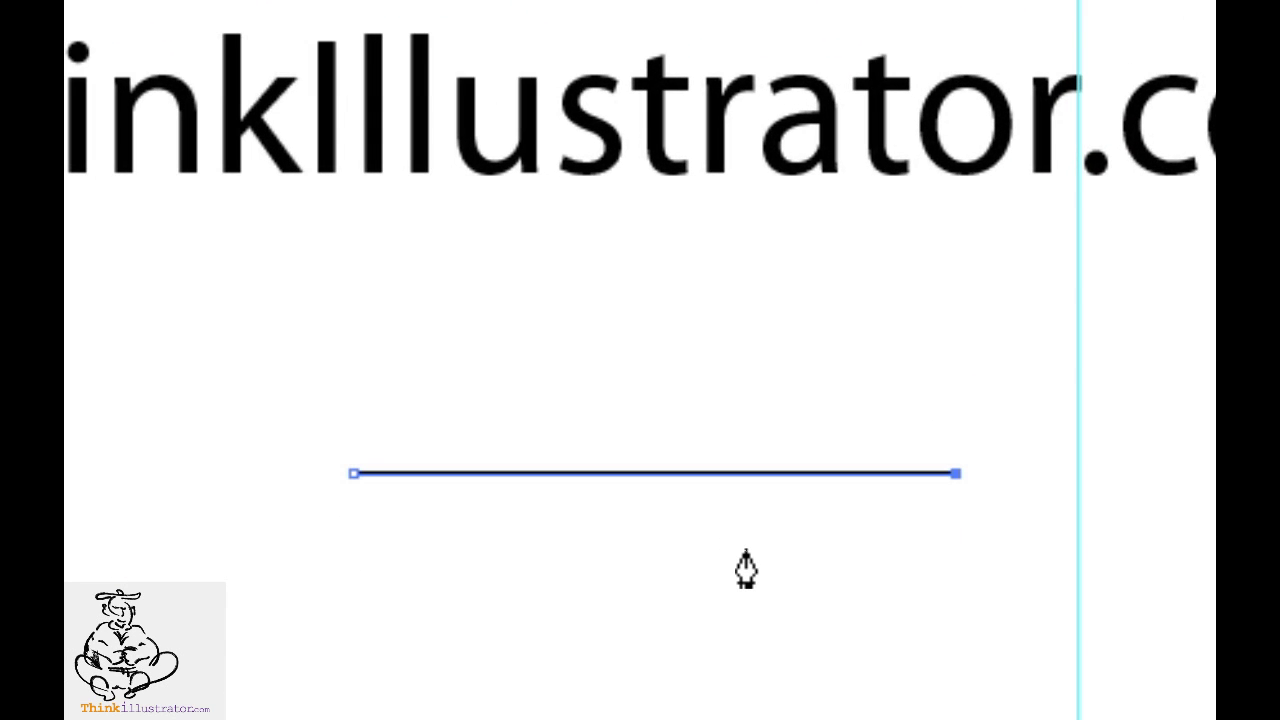
{"action": "key", "text": "x"}
{"action": "key", "text": "/"}
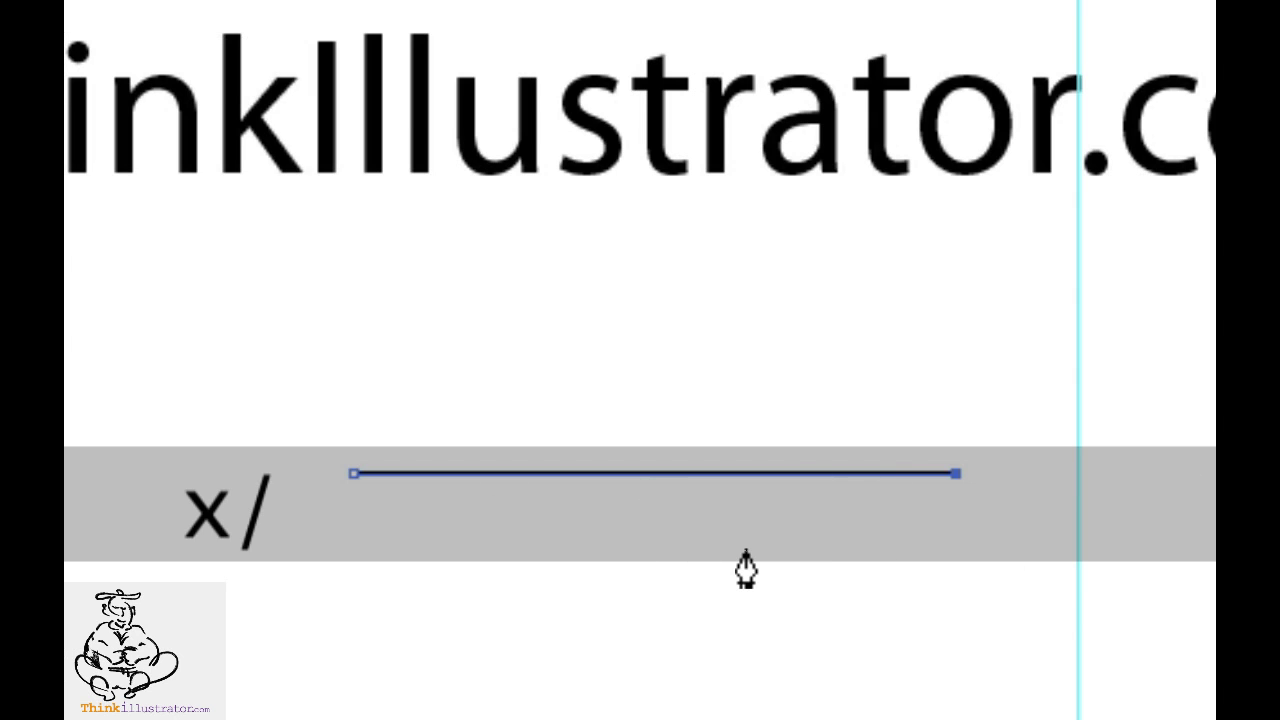
{"action": "key", "text": "x"}
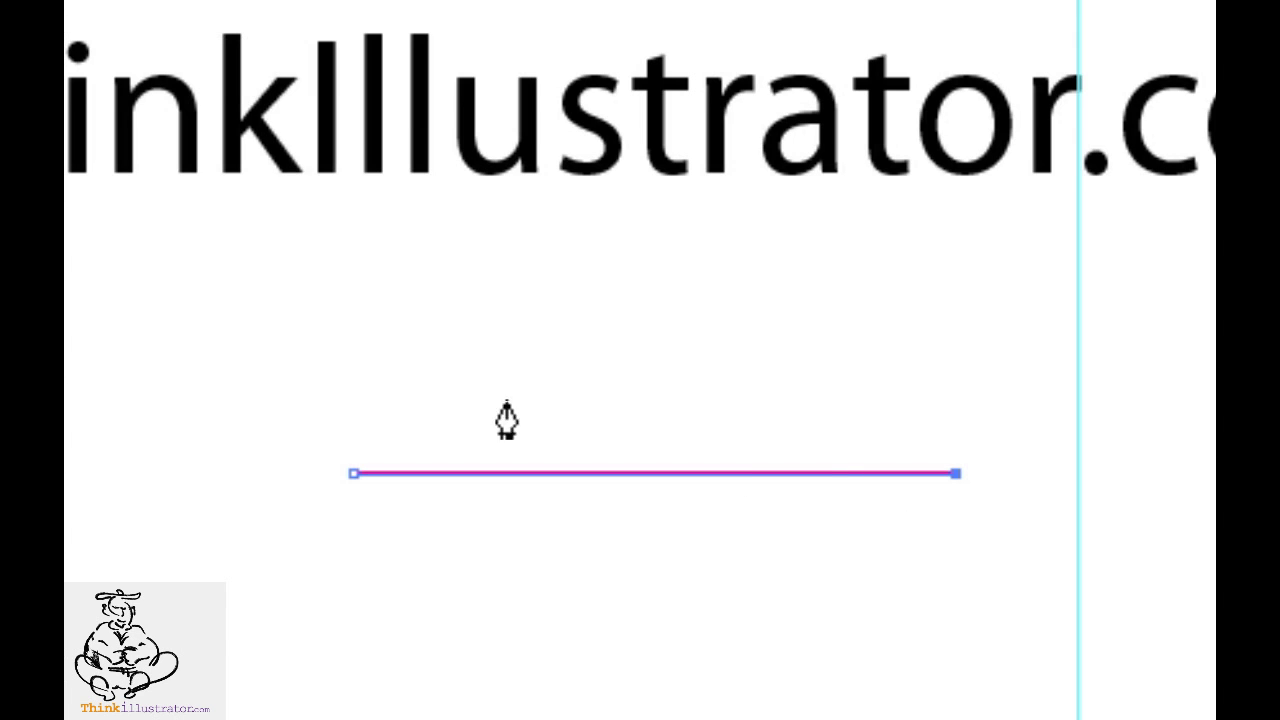
{"action": "left_click_drag", "start_coordinate": [259, 369], "coordinate": [1063, 586]}
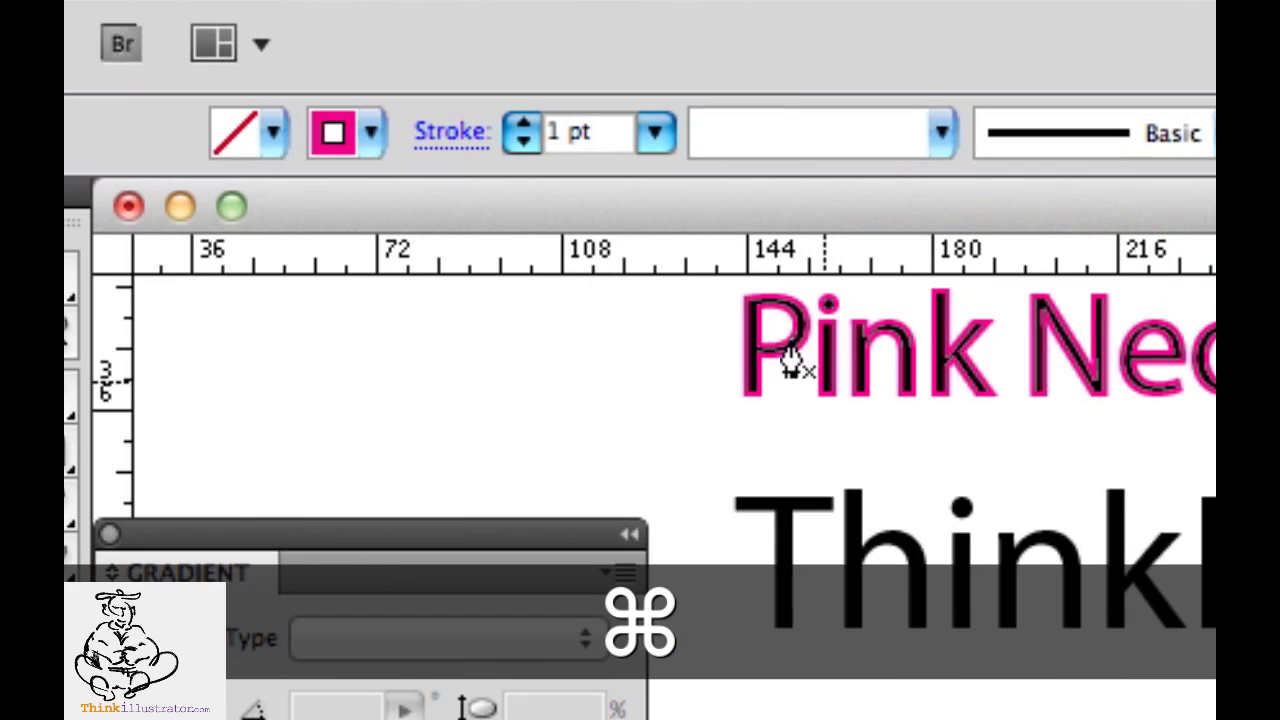
Set the magenta line's stroke weight to 10 pt and convert it to a filled shape with Outline Stroke.
{"action": "left_click", "coordinate": [655, 133]}
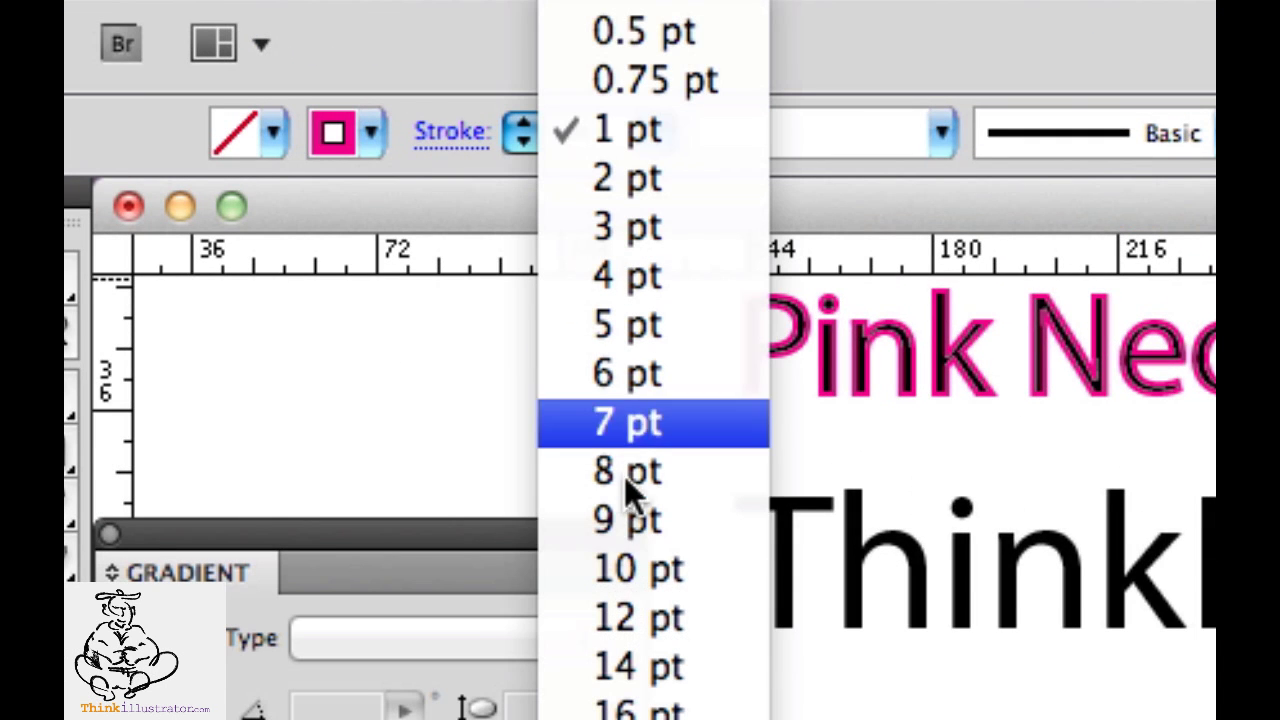
{"action": "left_click", "coordinate": [628, 578]}
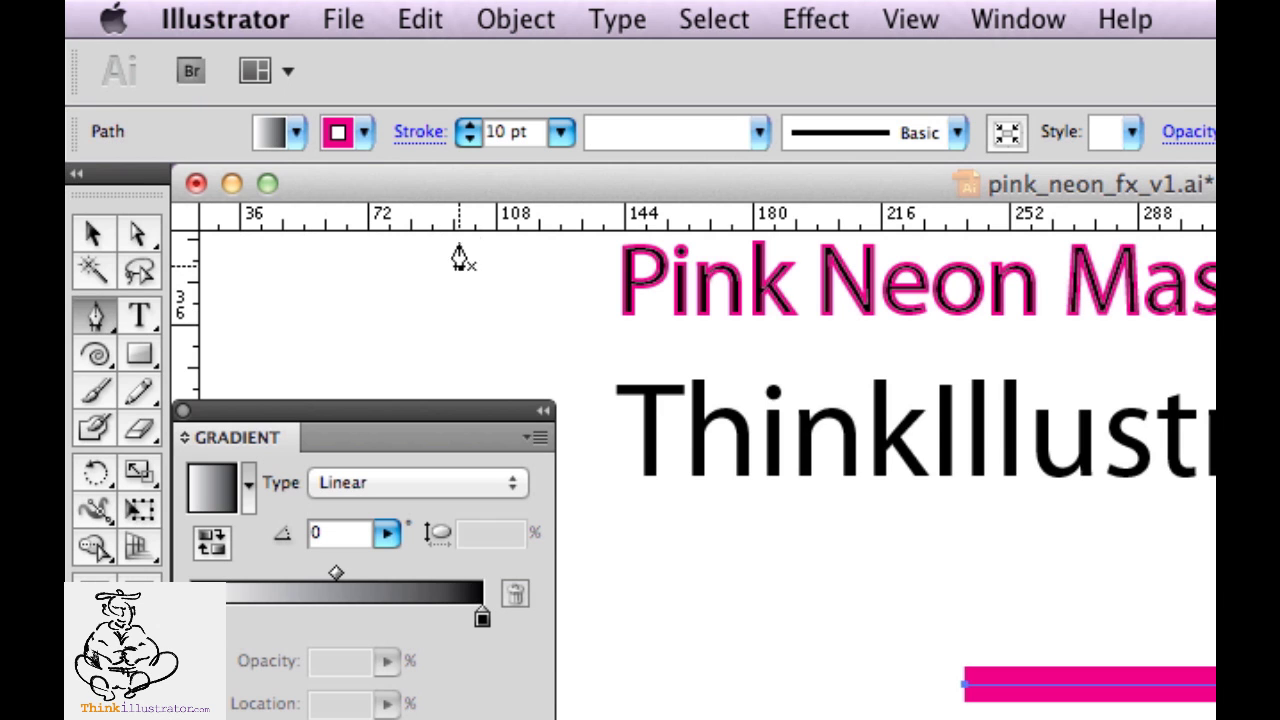
{"action": "left_click", "coordinate": [520, 22]}
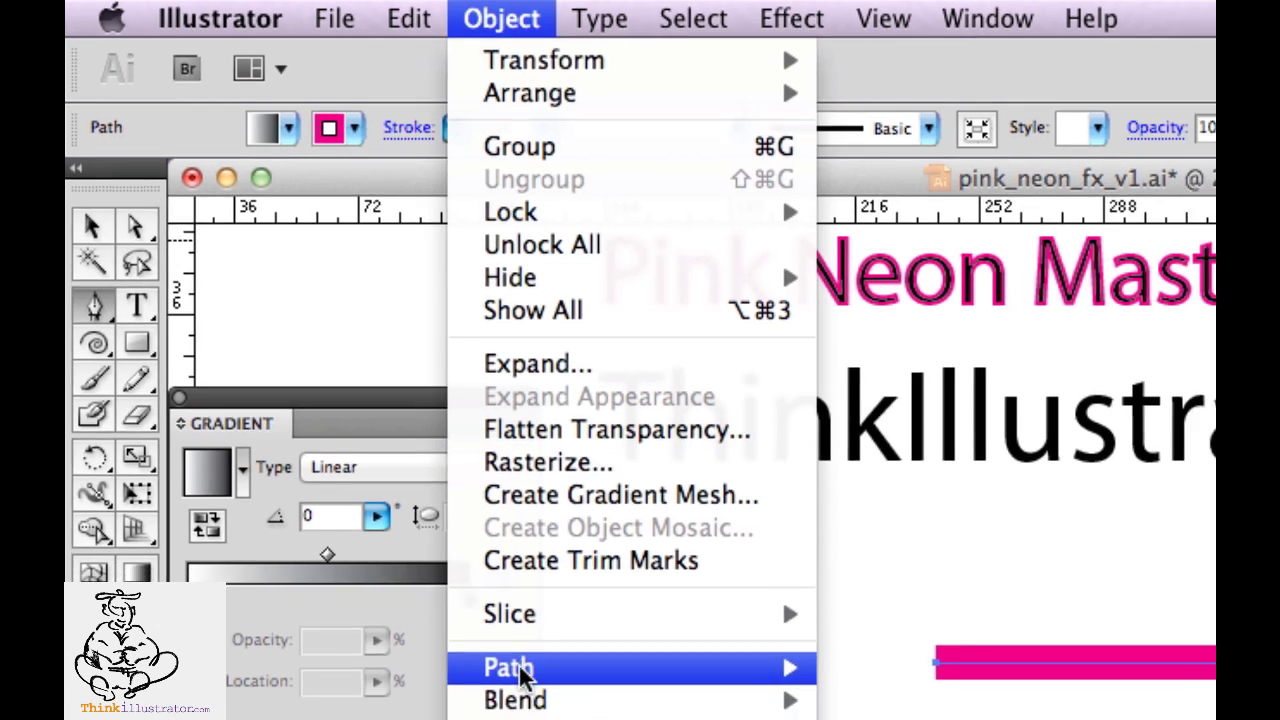
{"action": "mouse_move", "coordinate": [537, 701]}
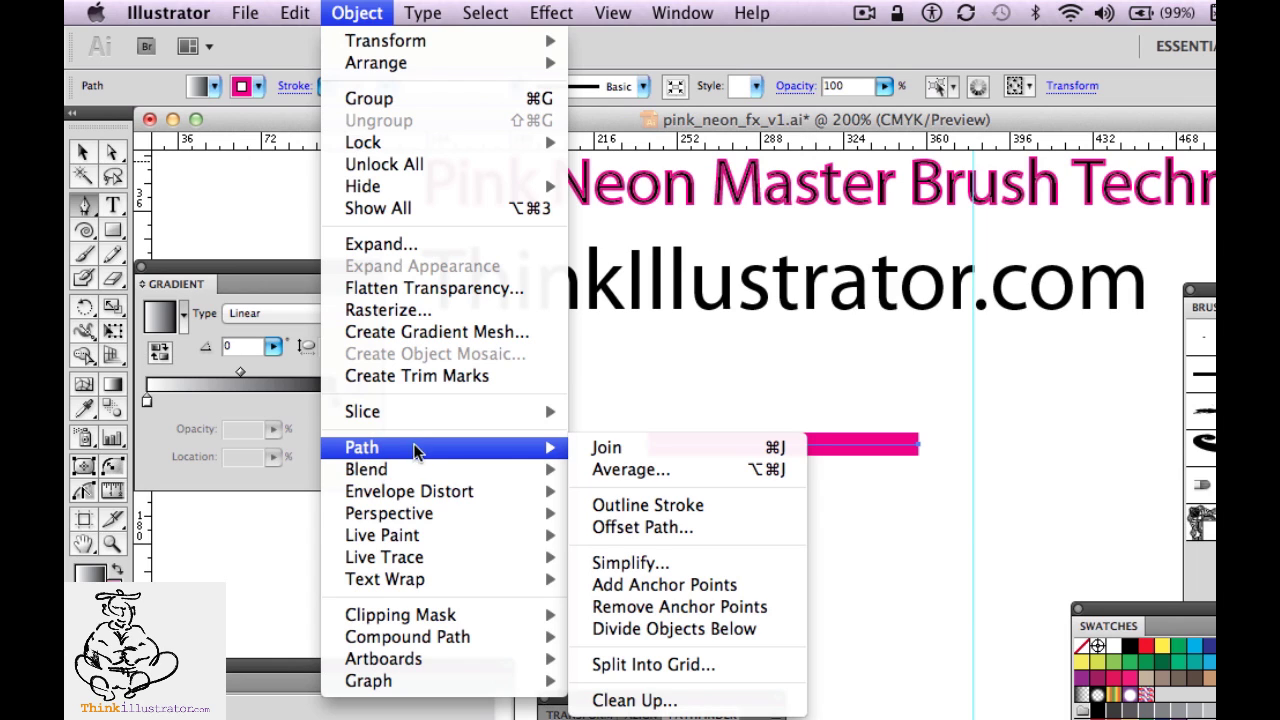
{"action": "left_click", "coordinate": [676, 505]}
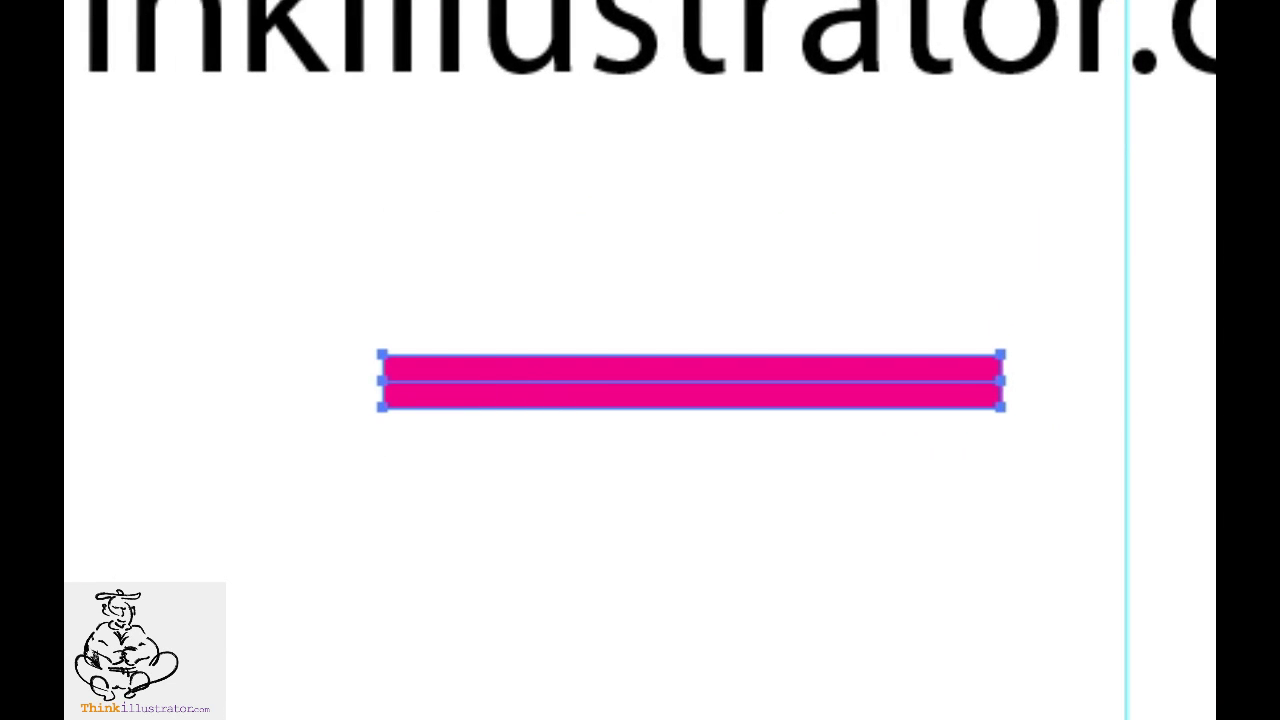
Fill the outlined bar with the white-to-black linear gradient and select only that bar.
{"action": "key", "text": "period"}
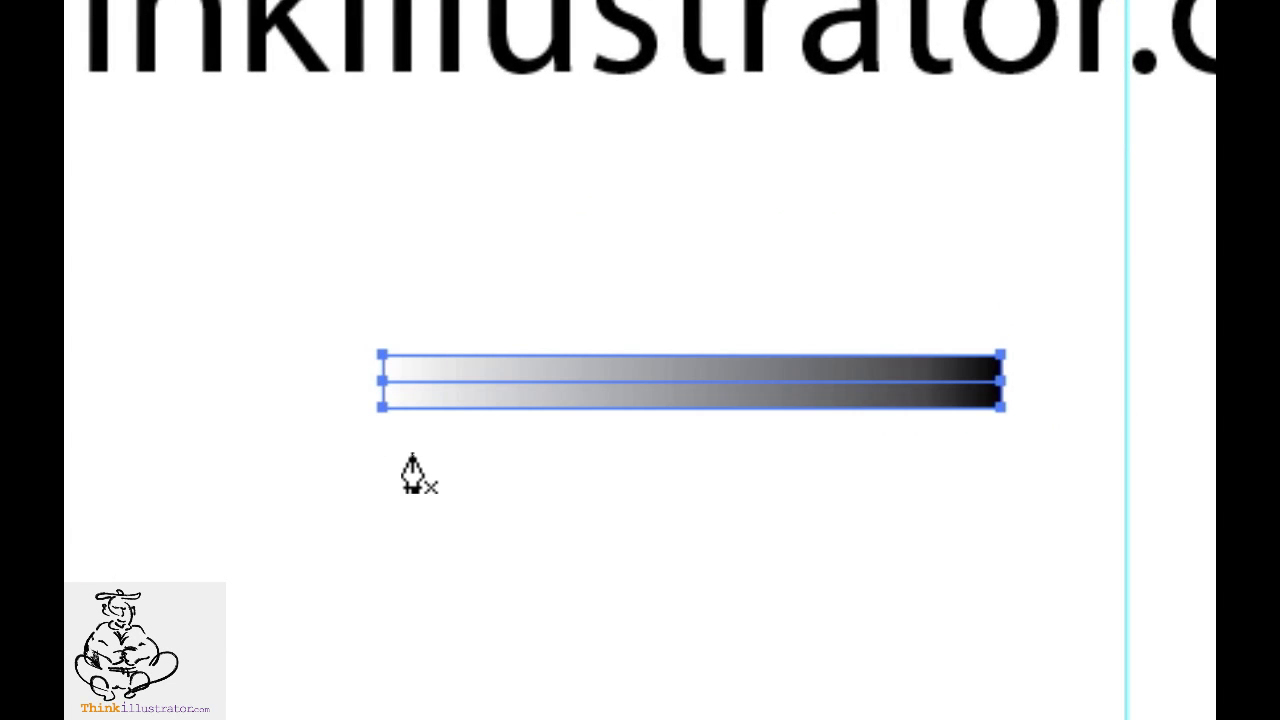
{"action": "left_click", "coordinate": [443, 509], "text": "super"}
{"action": "left_click", "coordinate": [602, 388], "text": "super"}
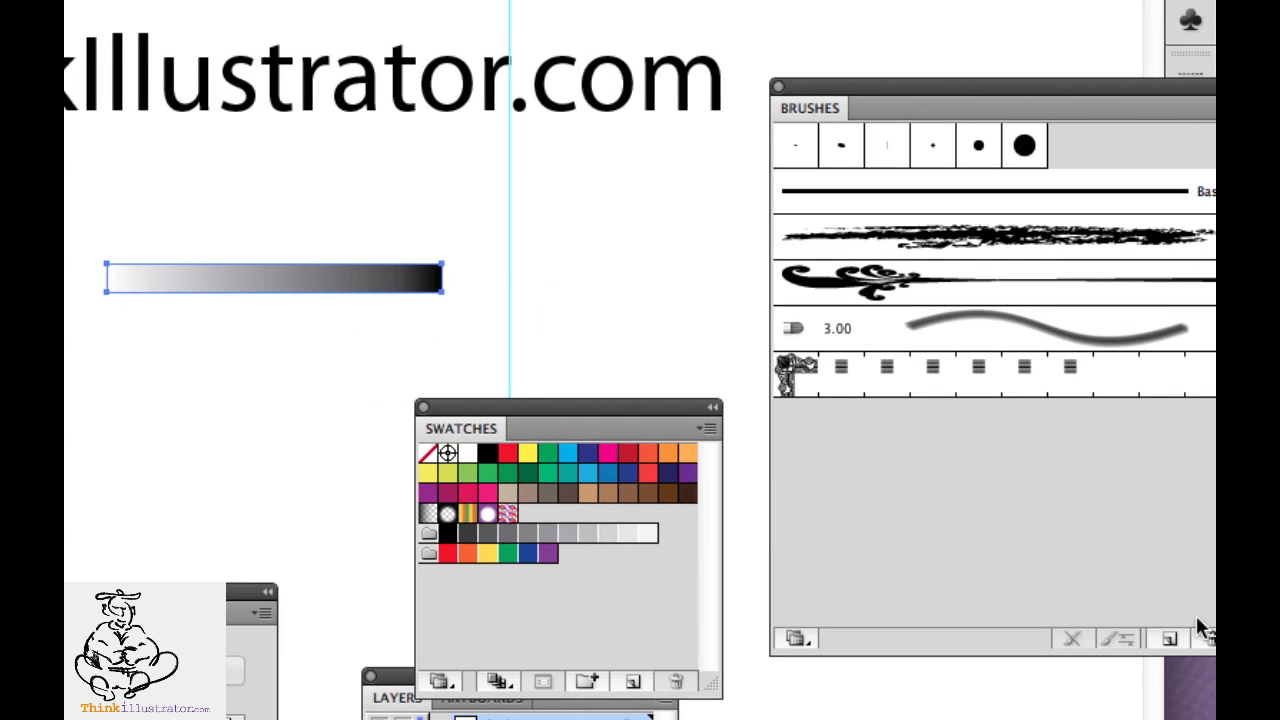
Try to create a new Art Brush from the selected gradient bar.
{"action": "left_click", "coordinate": [1176, 640]}
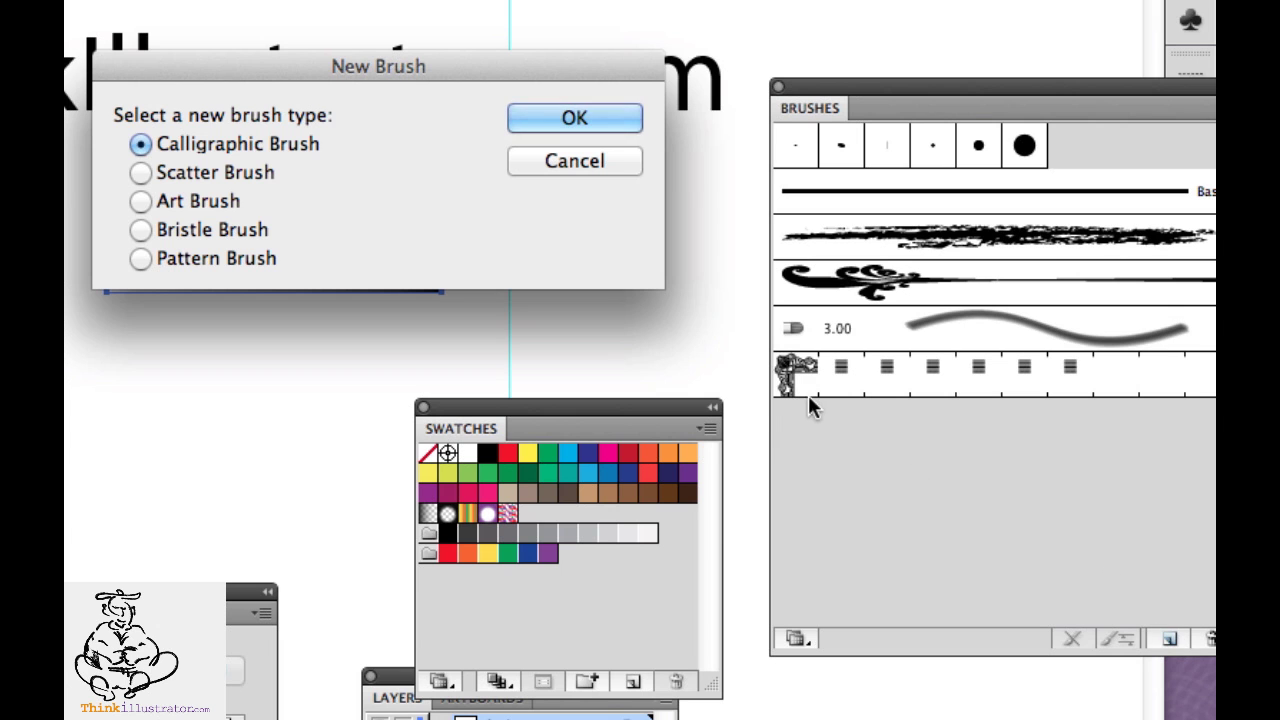
{"action": "left_click", "coordinate": [226, 200]}
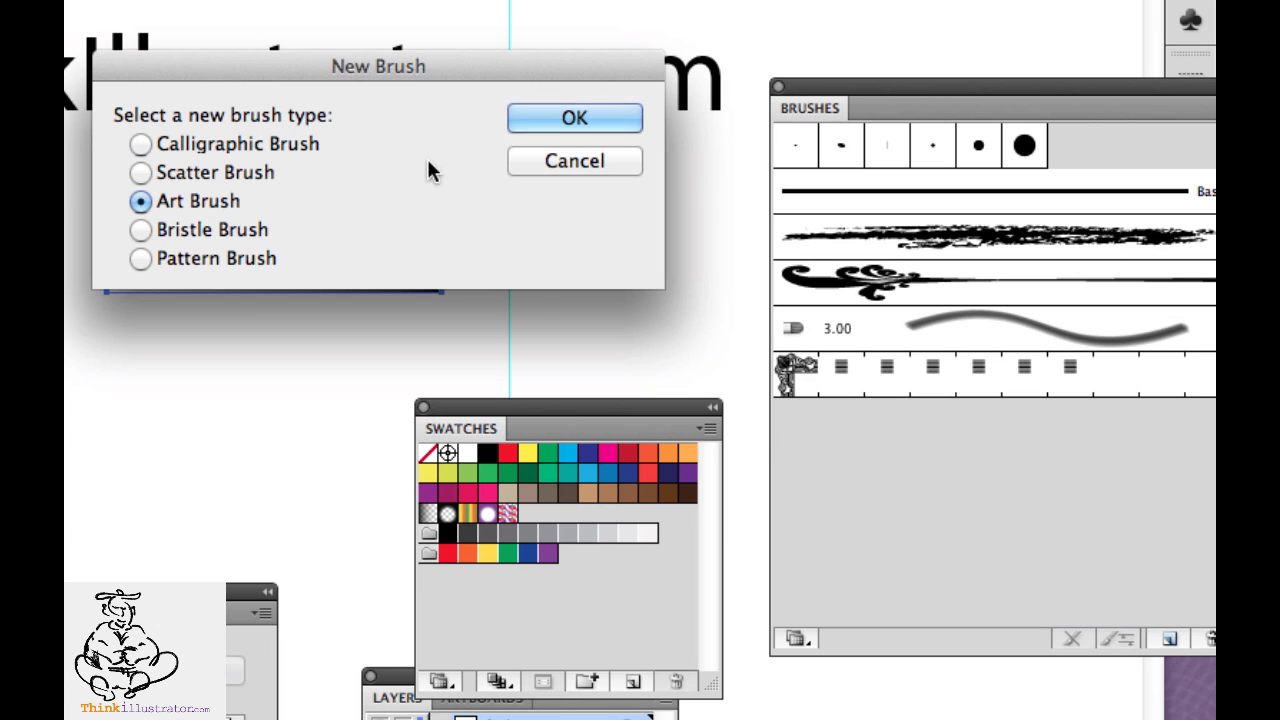
{"action": "left_click", "coordinate": [548, 124]}
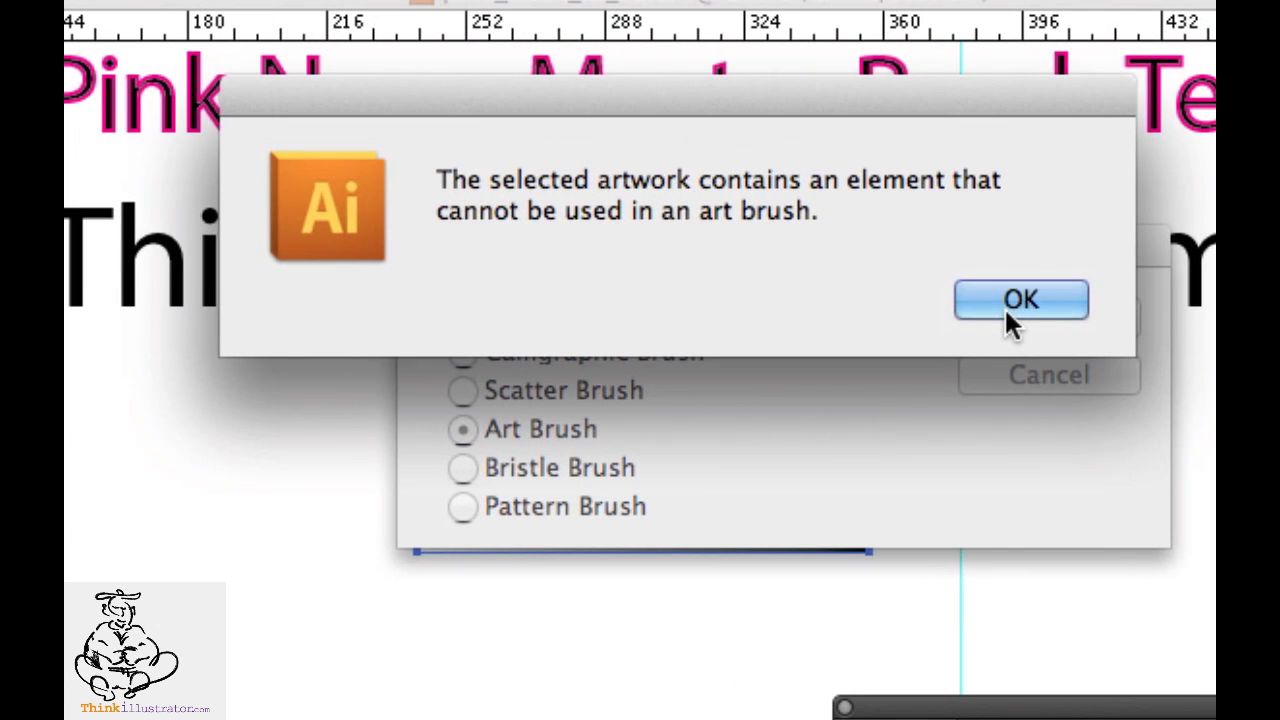
{"action": "left_click", "coordinate": [1015, 300]}
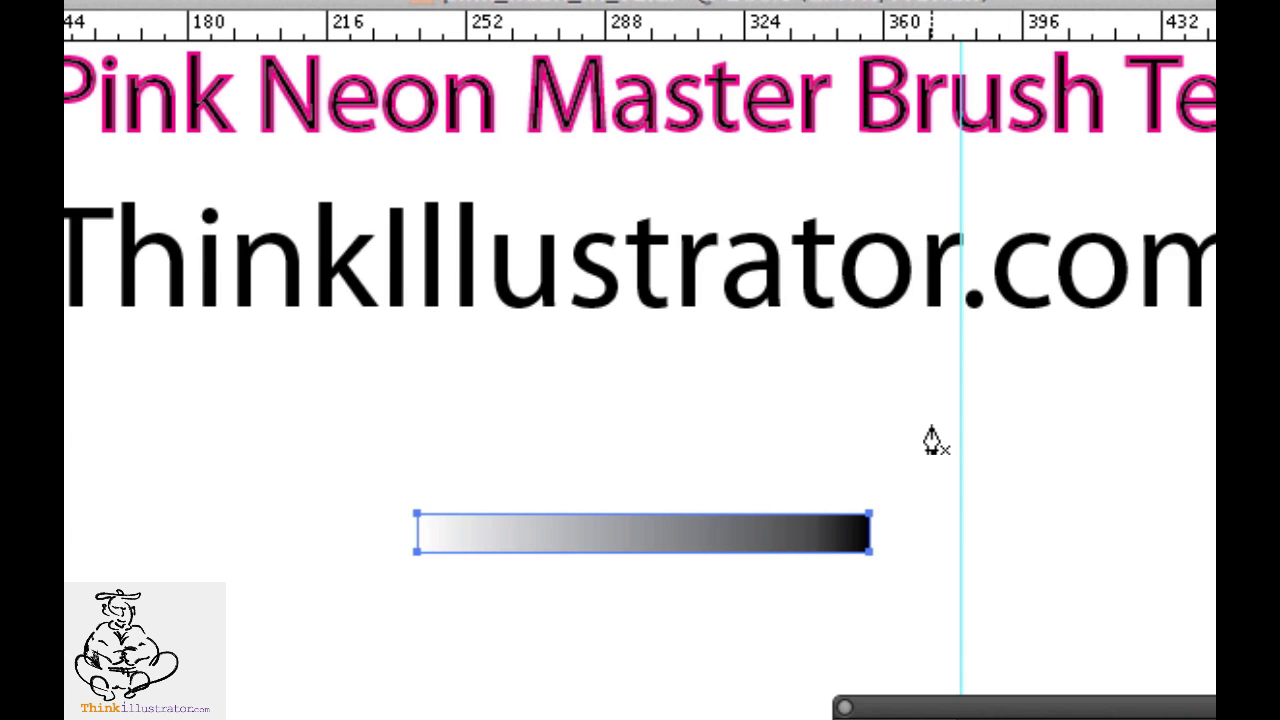
Revert the document to its last saved version.
{"action": "key", "text": "F12"}
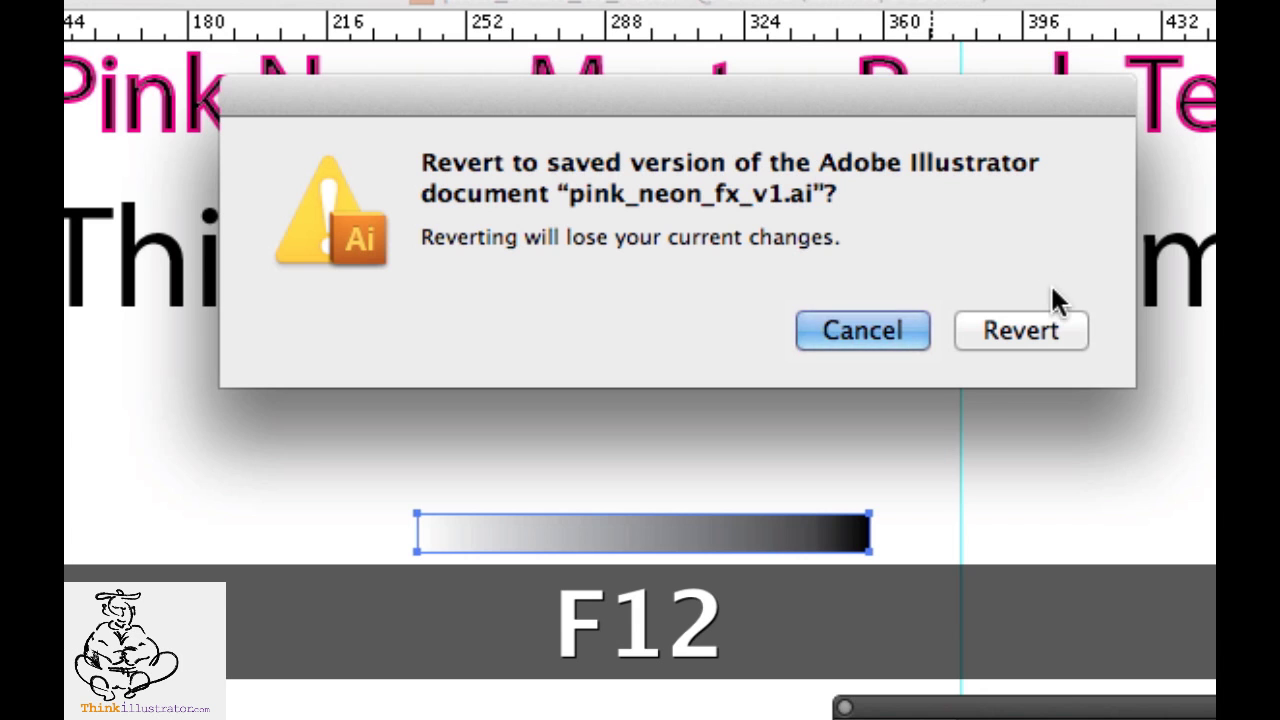
{"action": "left_click", "coordinate": [1040, 333]}
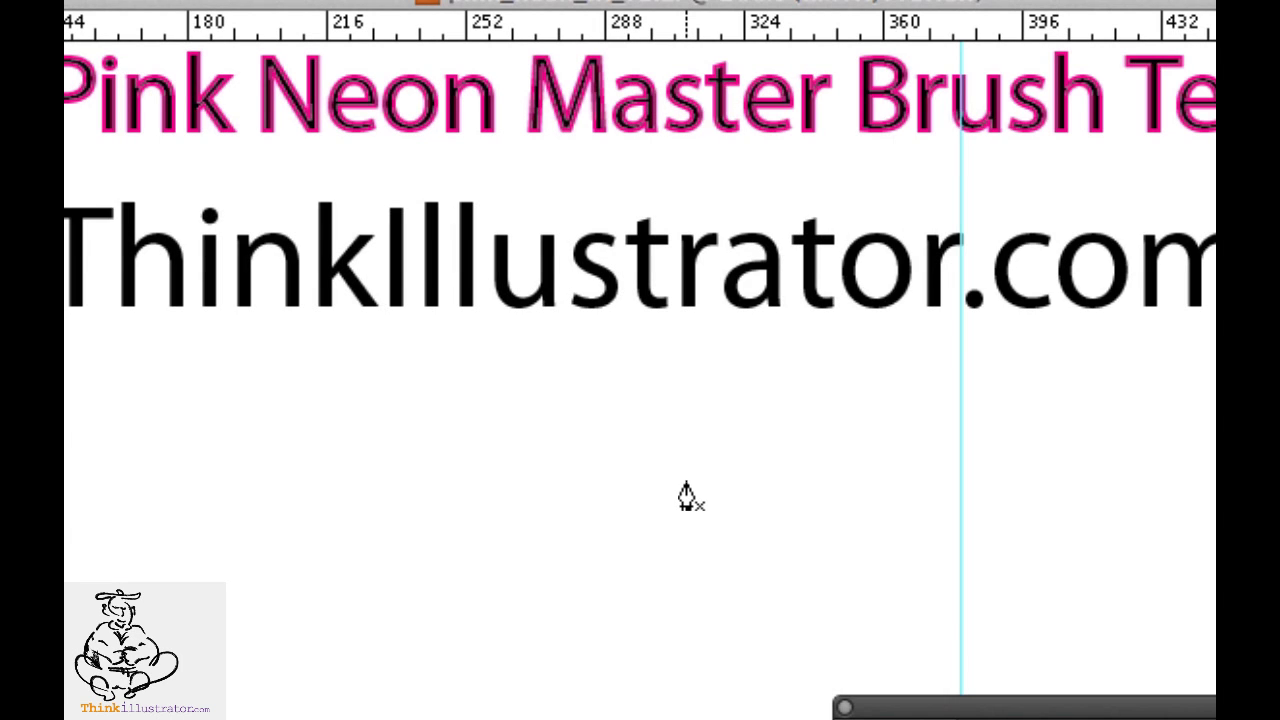
{"action": "key", "text": "a"}
{"action": "key", "text": "super"}
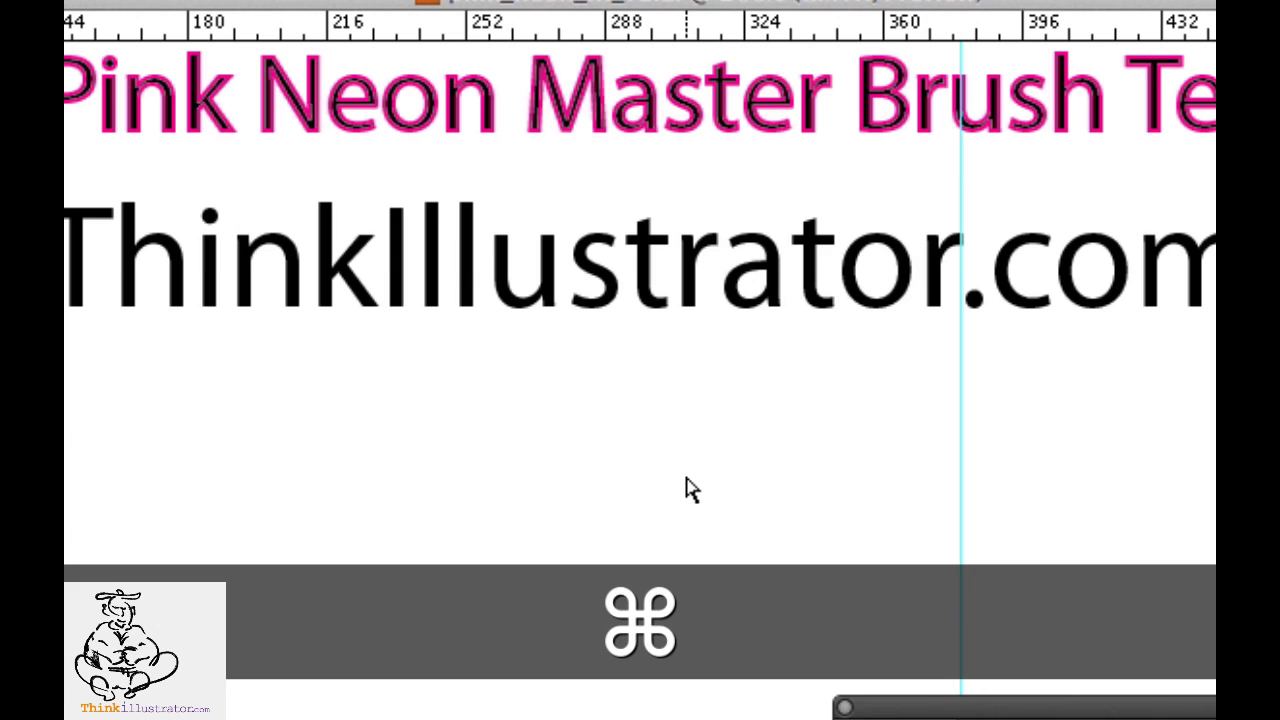
{"action": "key", "text": "b"}
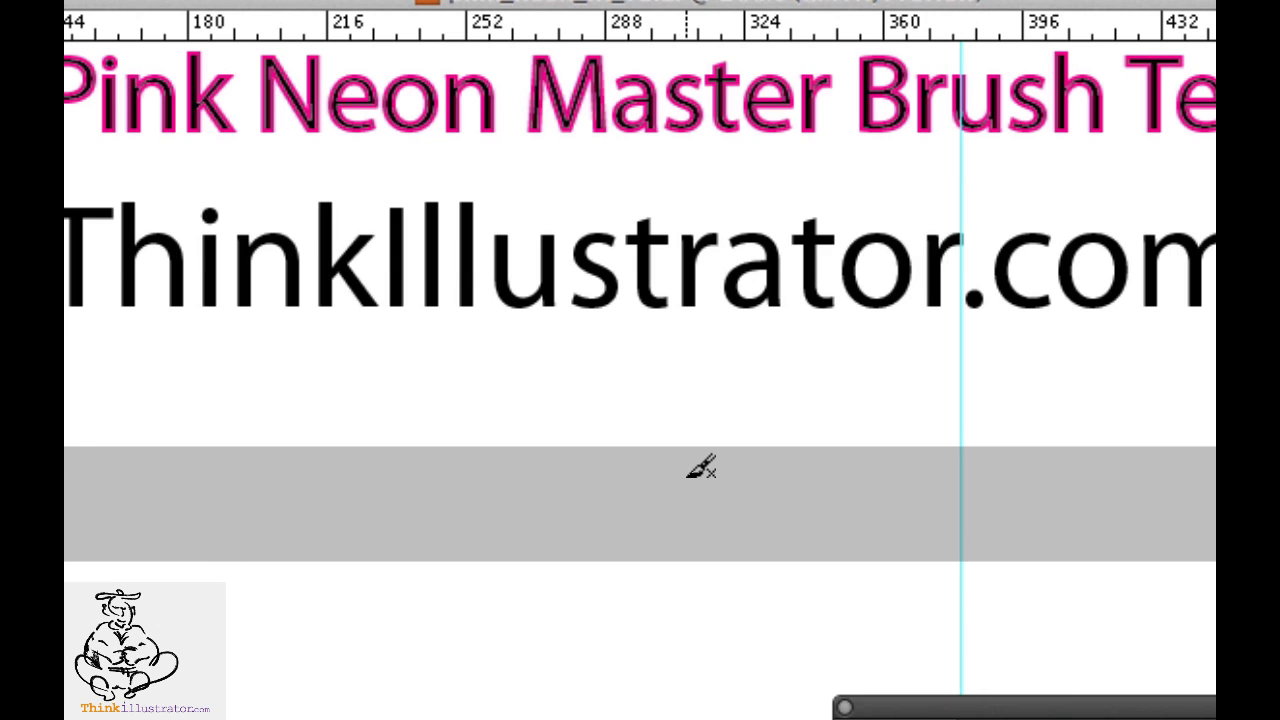
{"action": "key", "text": "super"}
{"action": "key", "text": "super"}
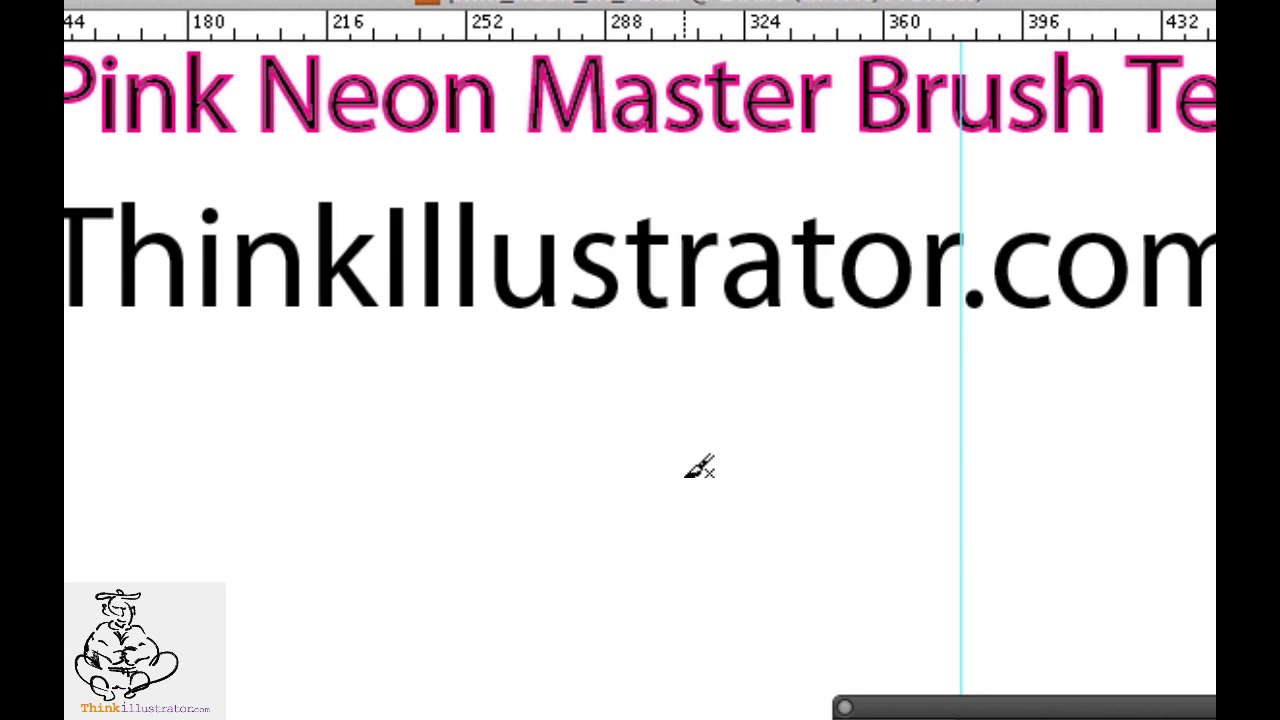
Activate the Pen tool, set the fill to none and make the stroke the active color attribute.
{"action": "key", "text": "p"}
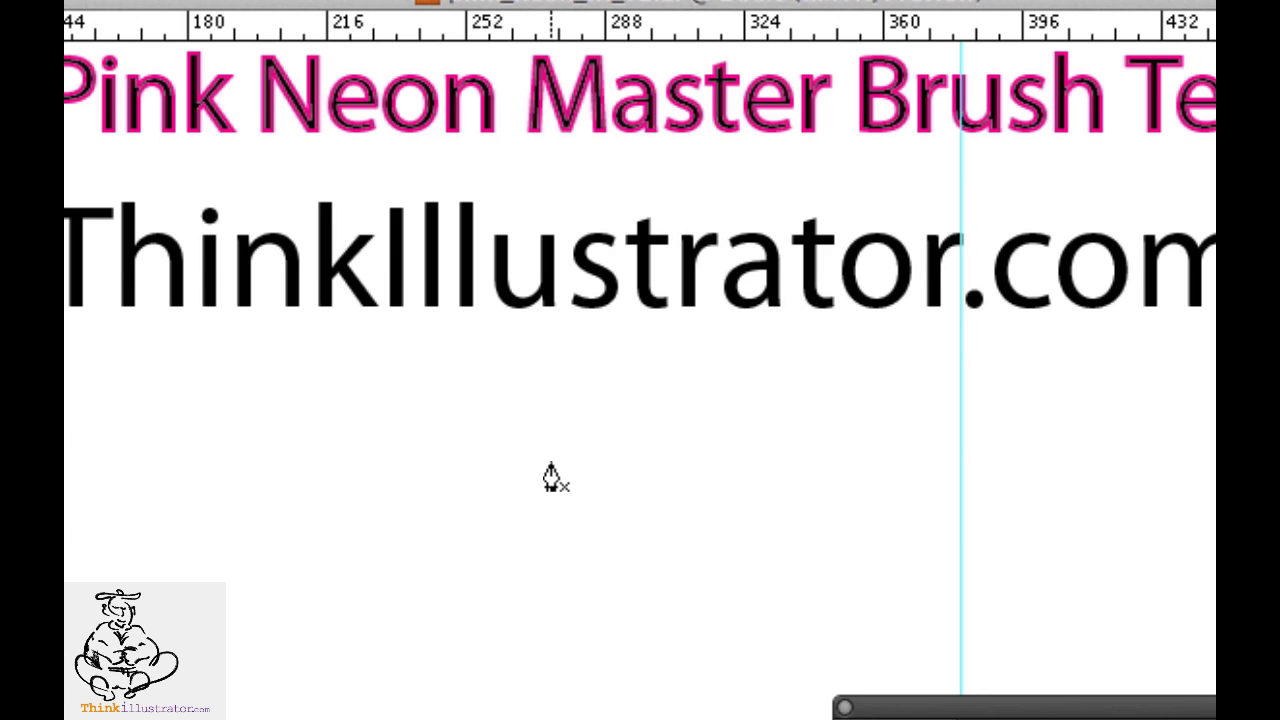
{"action": "key", "text": "x"}
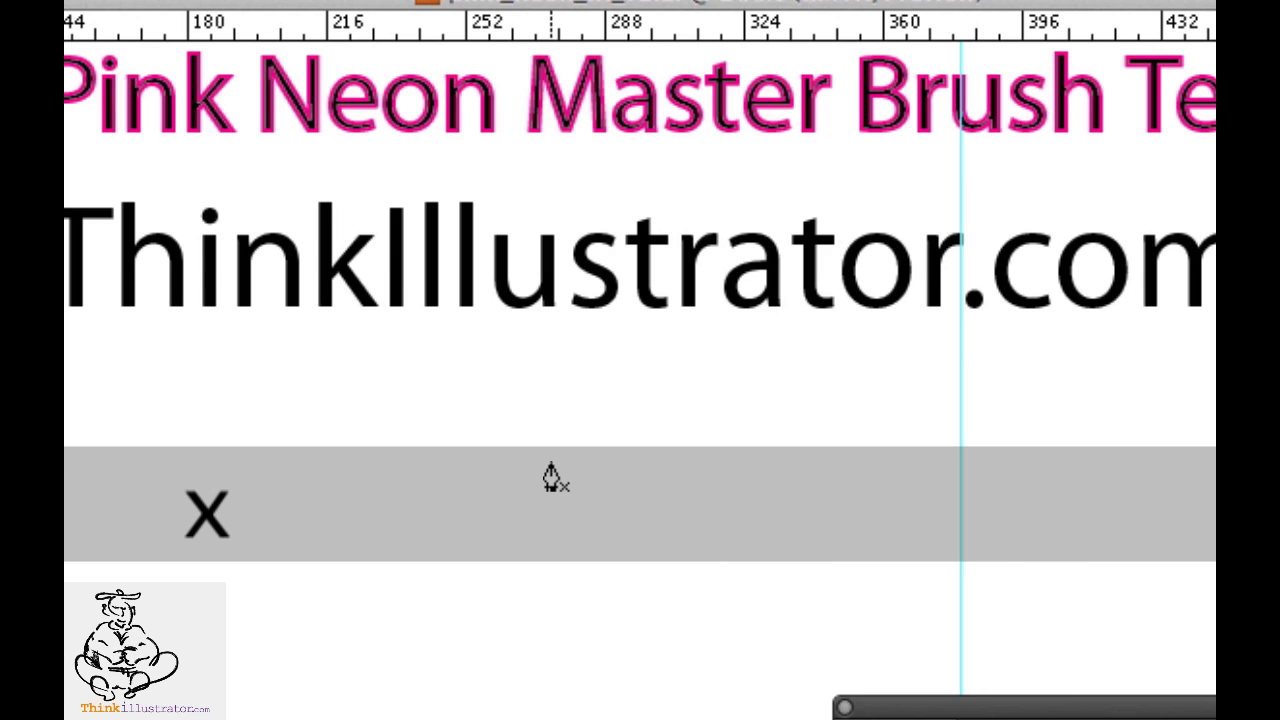
{"action": "key", "text": "x"}
{"action": "key", "text": "x"}
{"action": "key", "text": "x"}
{"action": "key", "text": "x"}
{"action": "key", "text": "x"}
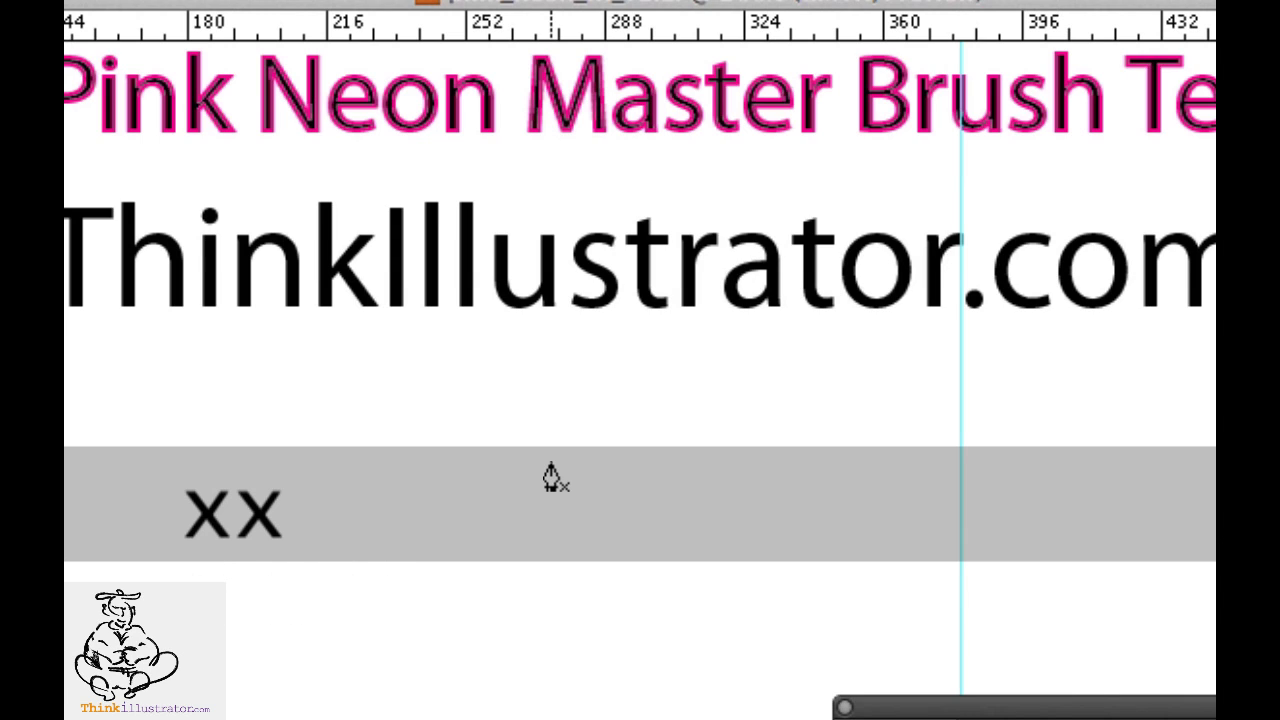
{"action": "key", "text": "x"}
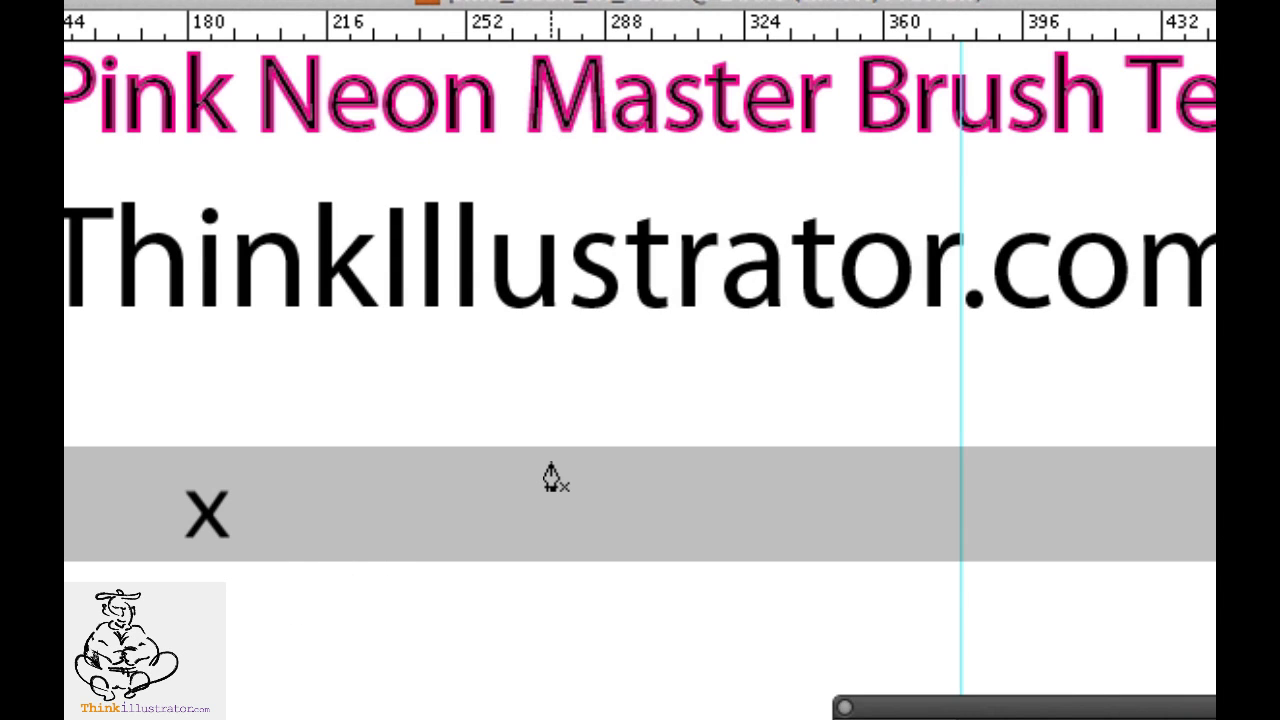
{"action": "key", "text": "slash"}
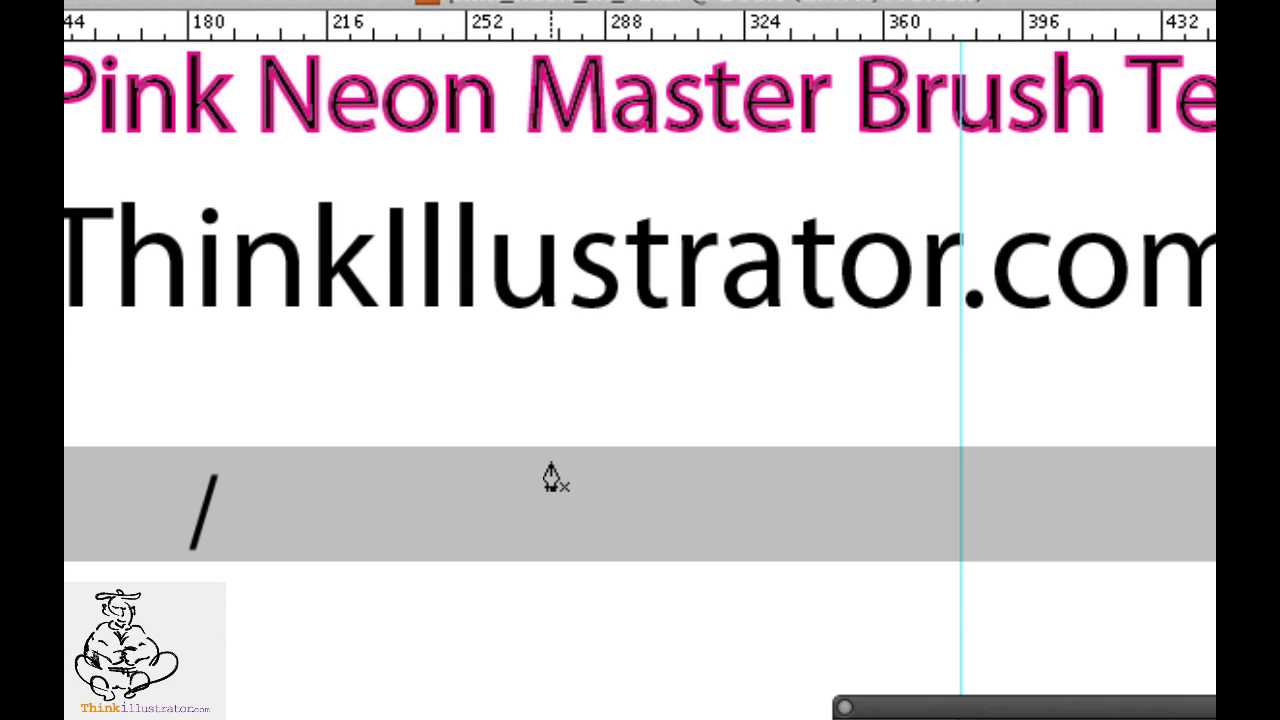
{"action": "key", "text": "x"}
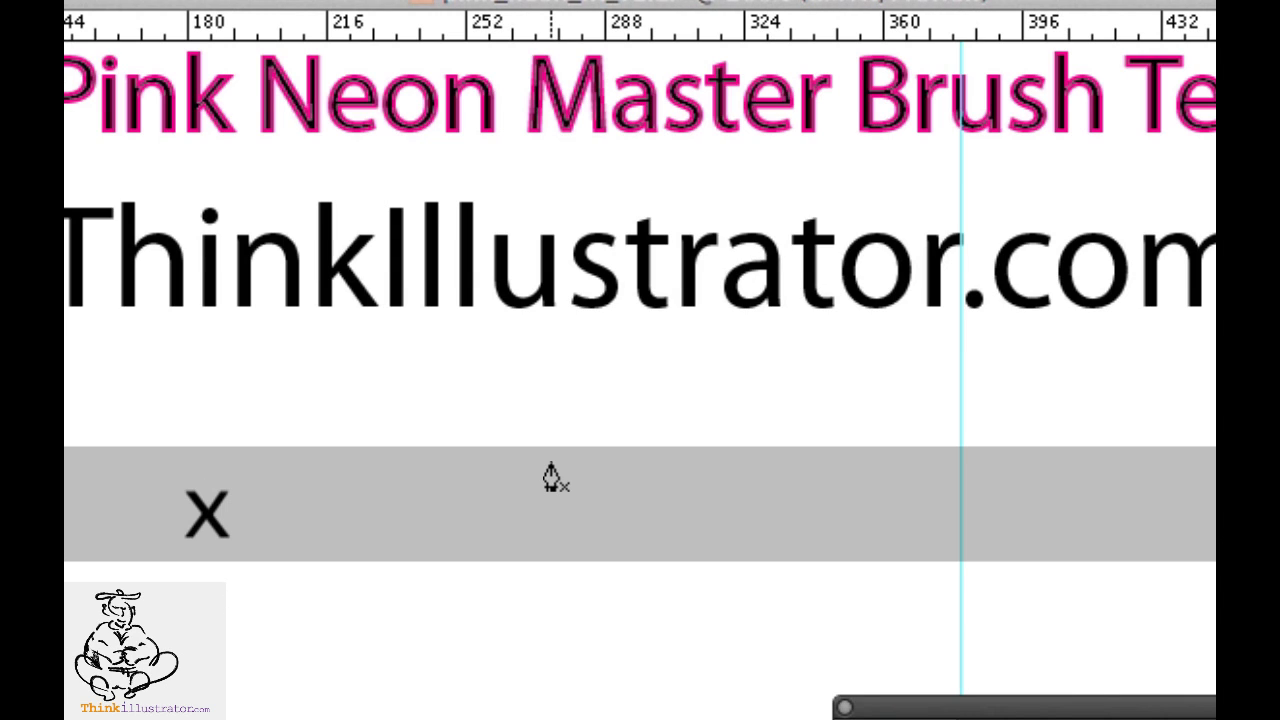
Draw a horizontal straight line about 89 pt long below the ThinkIllustrator.com text and select the whole line.
{"action": "left_click", "coordinate": [355, 487]}
{"action": "key", "text": "shift"}
{"action": "left_click", "coordinate": [697, 488], "text": "shift"}
{"action": "key", "text": "super"}
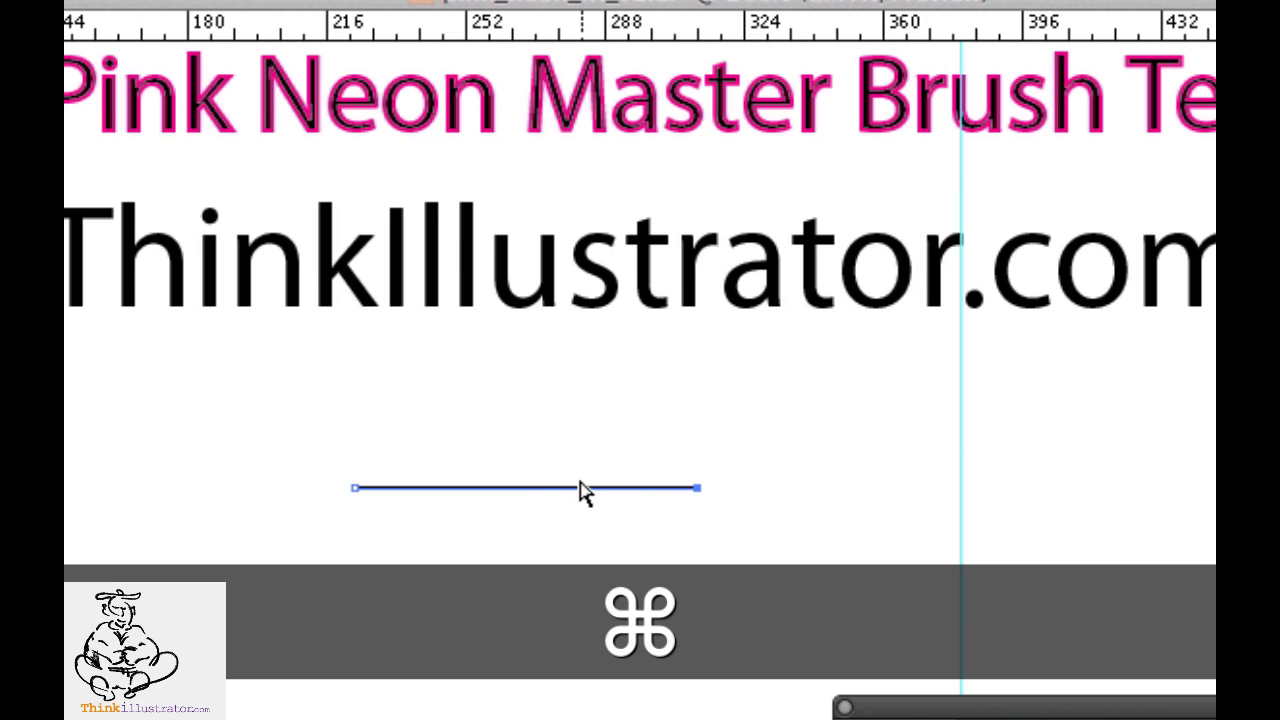
{"action": "left_click_drag", "start_coordinate": [323, 437], "coordinate": [763, 580]}
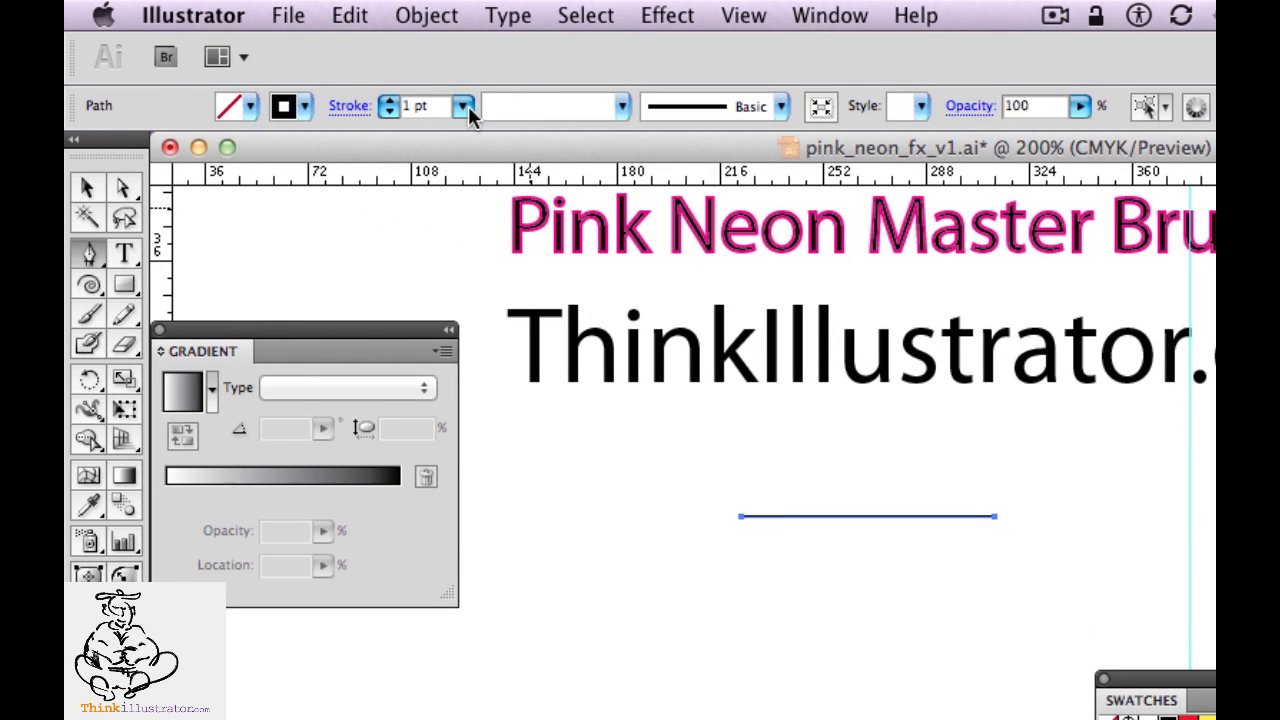
Give the selected line a 10 pt stroke and color it with the bright magenta swatch.
{"action": "left_click", "coordinate": [463, 107]}
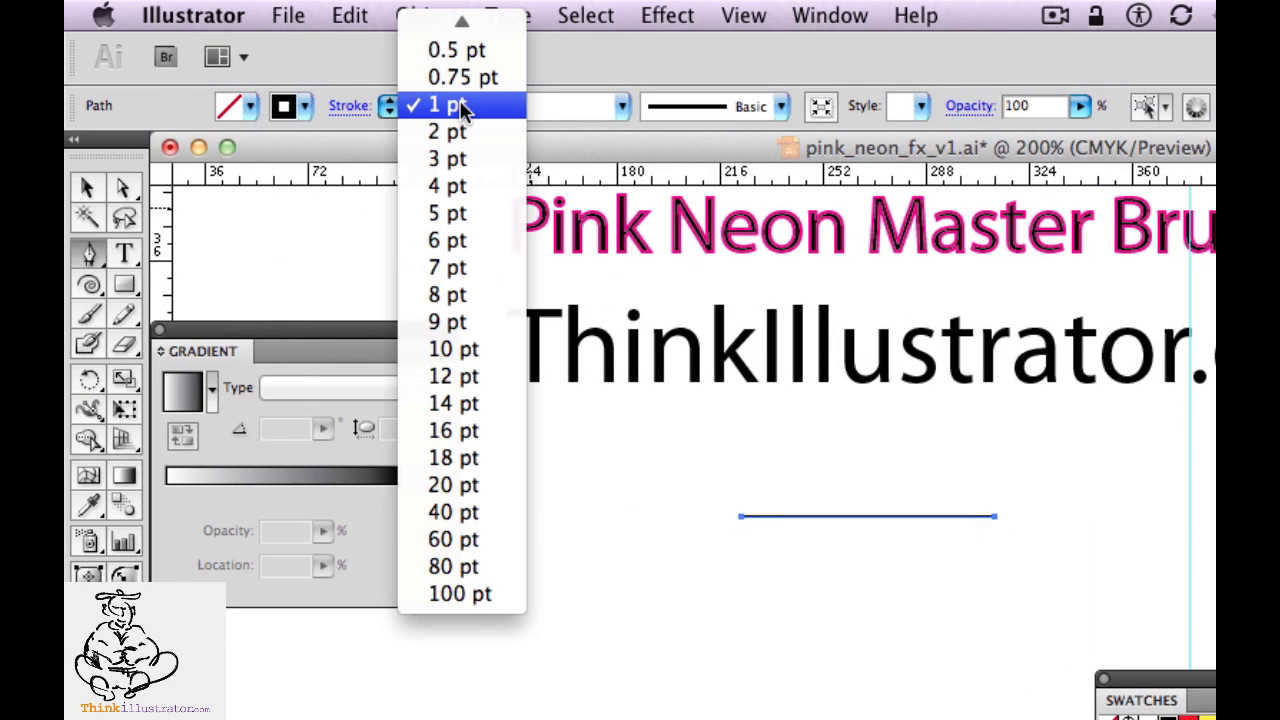
{"action": "left_click", "coordinate": [455, 349]}
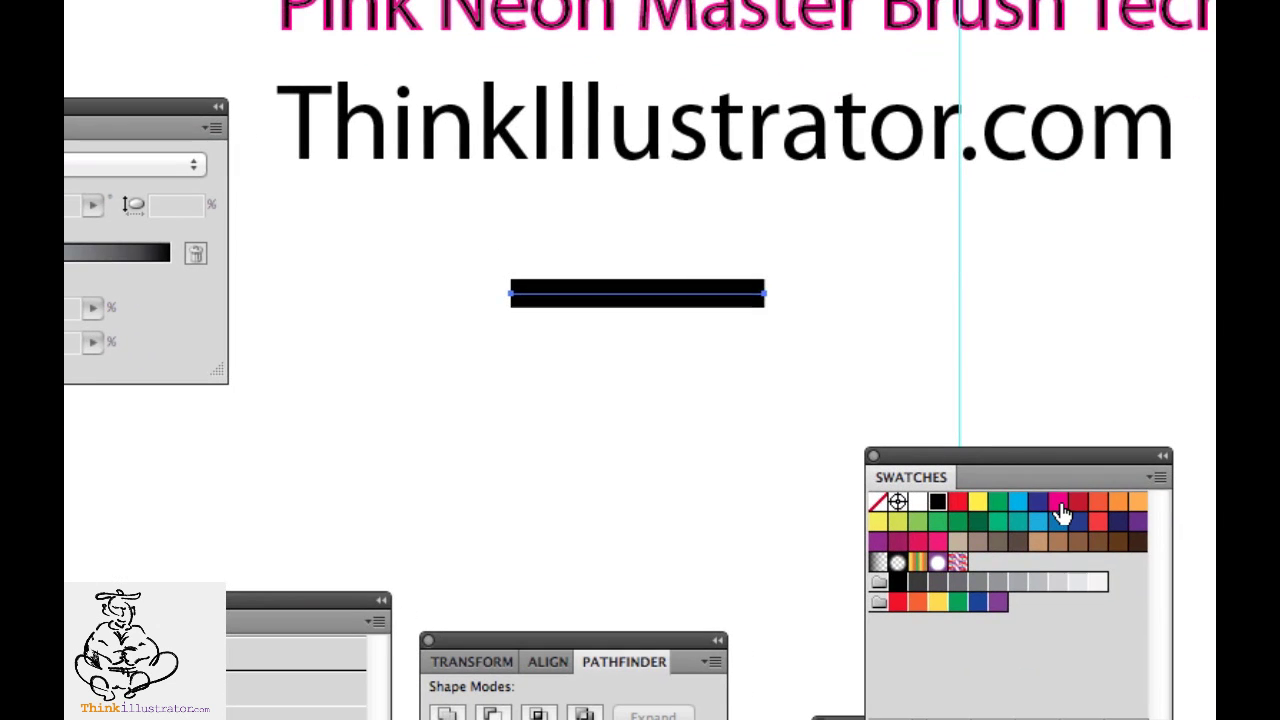
{"action": "left_click", "coordinate": [1057, 503]}
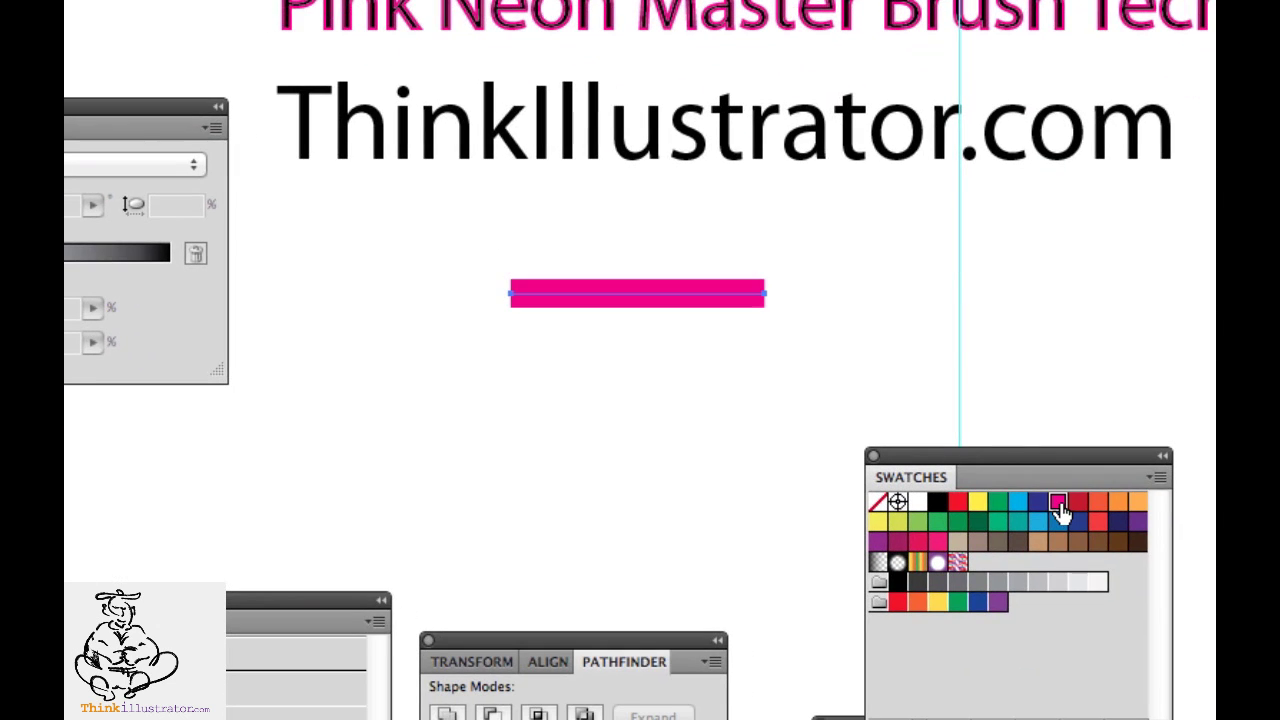
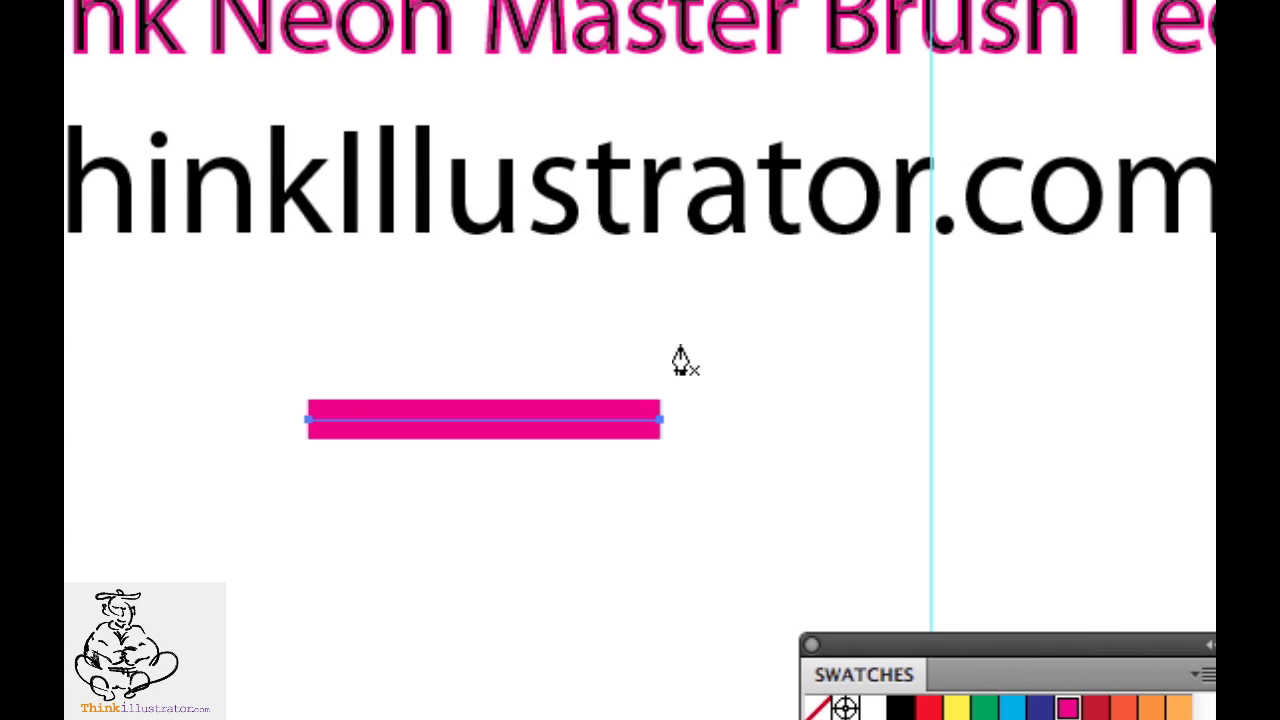
Duplicate the pink line about 12 pt below the original, make the copy's stroke white and set its weight to 0.5 pt.
{"action": "key", "text": "alt"}
{"action": "key", "text": "alt+Down"}
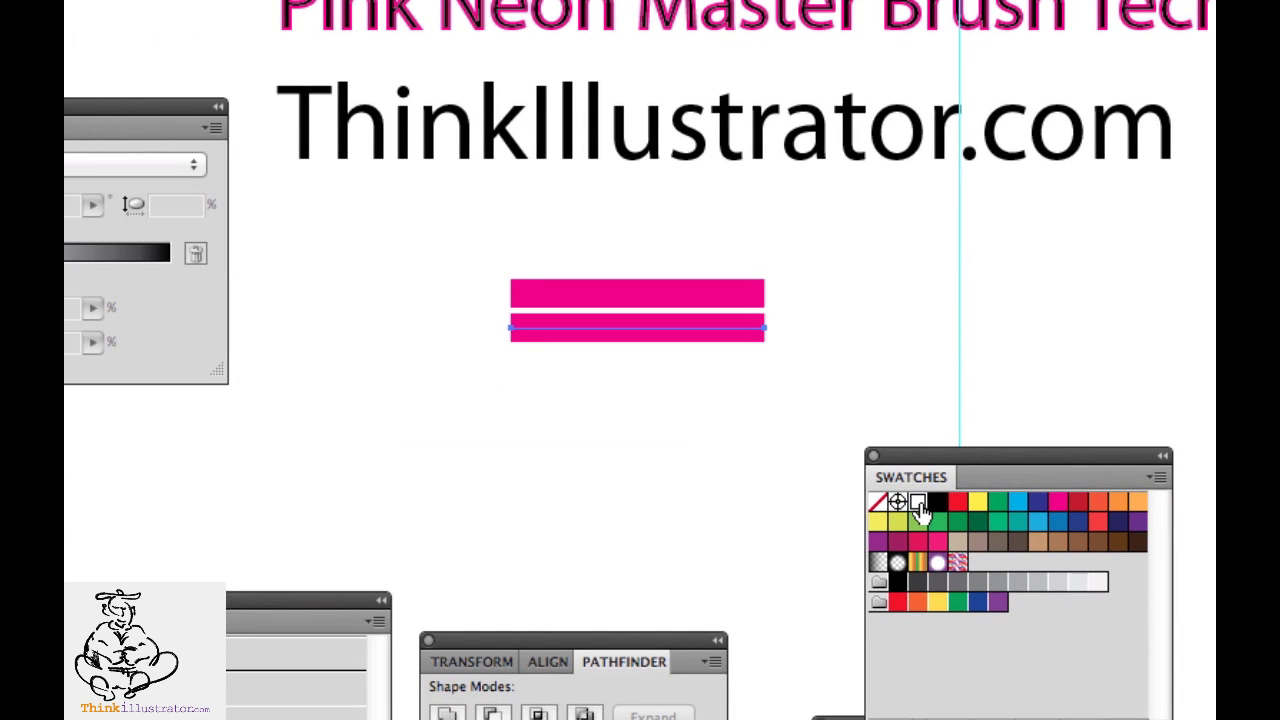
{"action": "left_click", "coordinate": [919, 504]}
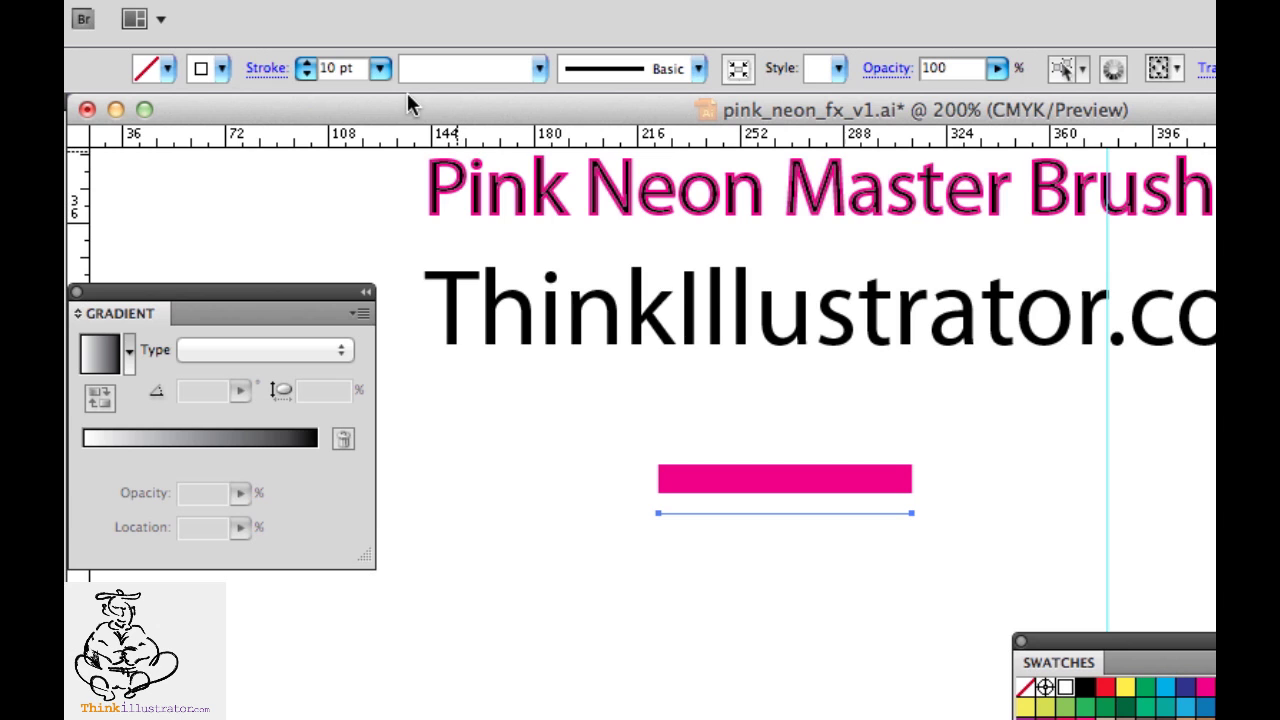
{"action": "left_click", "coordinate": [380, 68]}
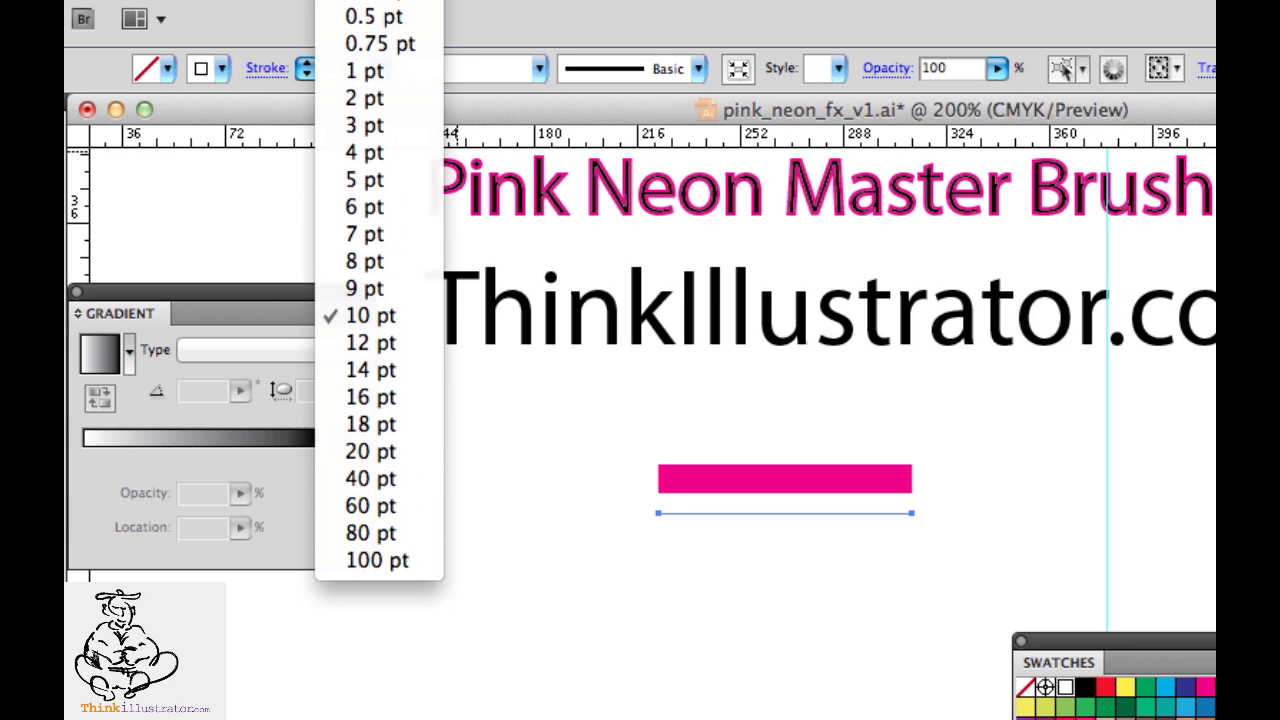
{"action": "left_click", "coordinate": [428, 15]}
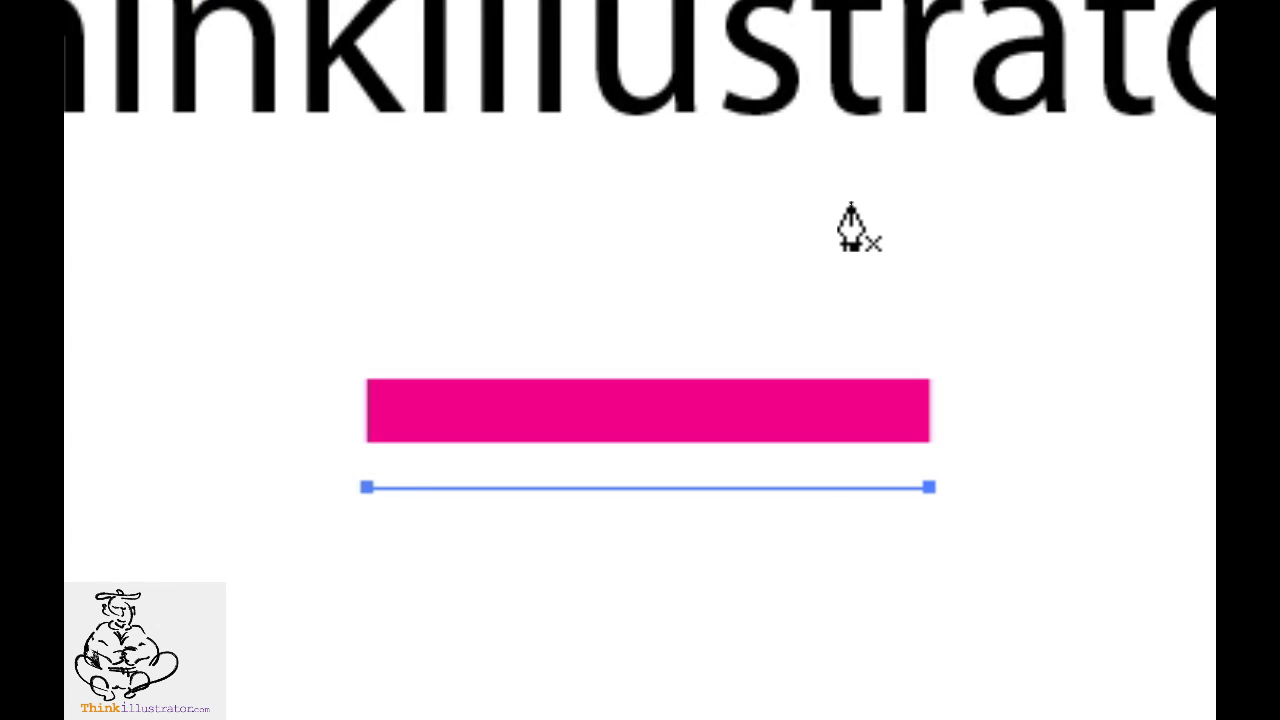
Switch the document to Outline view and select both parallel lines.
{"action": "key", "text": "super"}
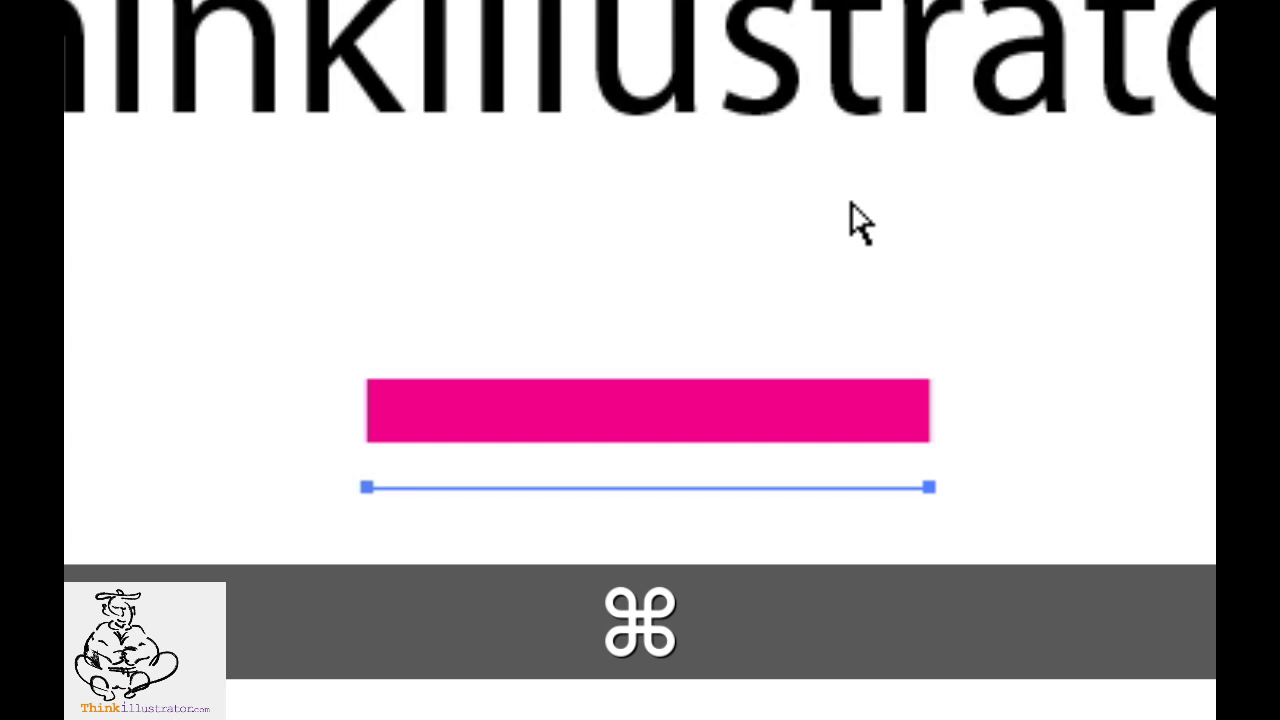
{"action": "key", "text": "super+y"}
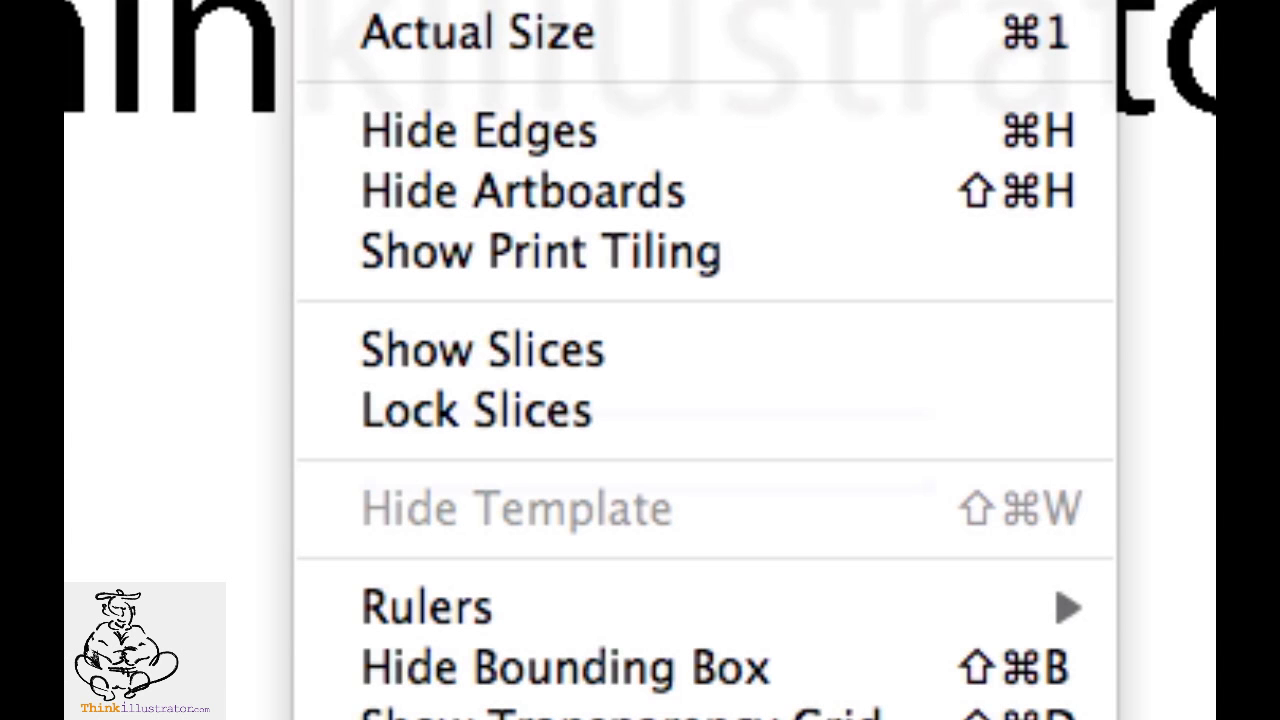
{"action": "key", "text": "super+y"}
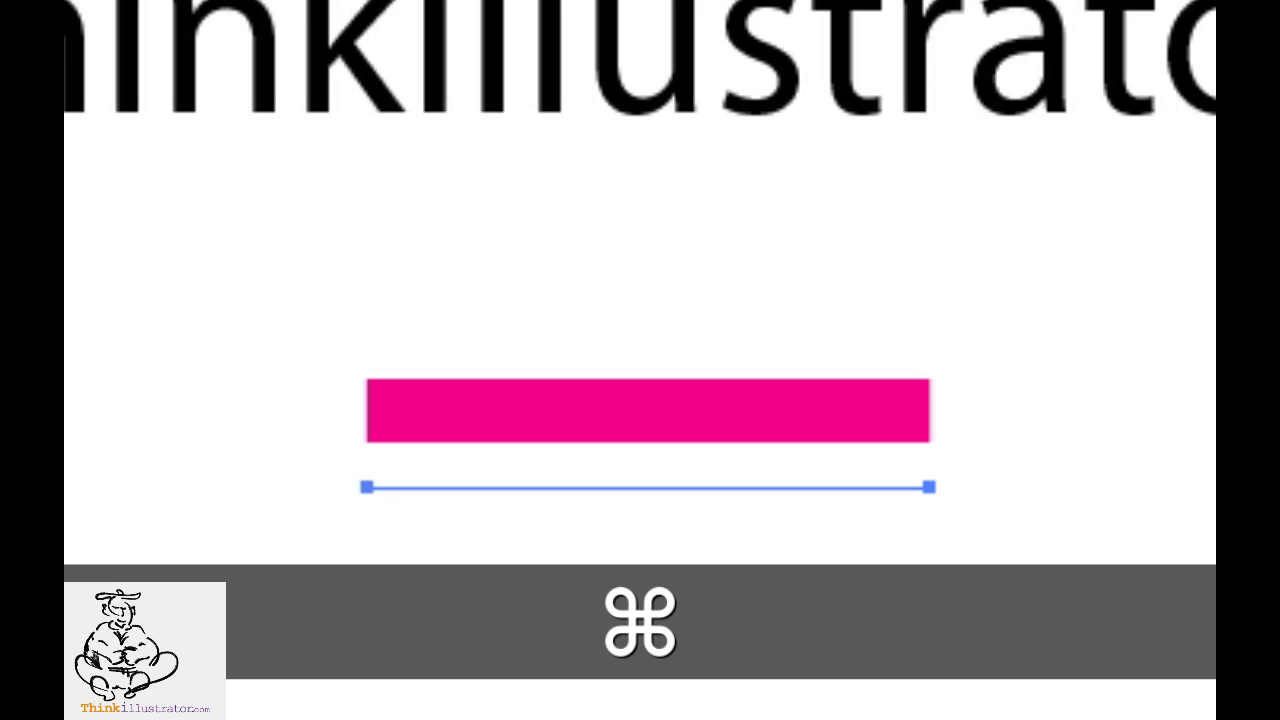
{"action": "key", "text": "super+y"}
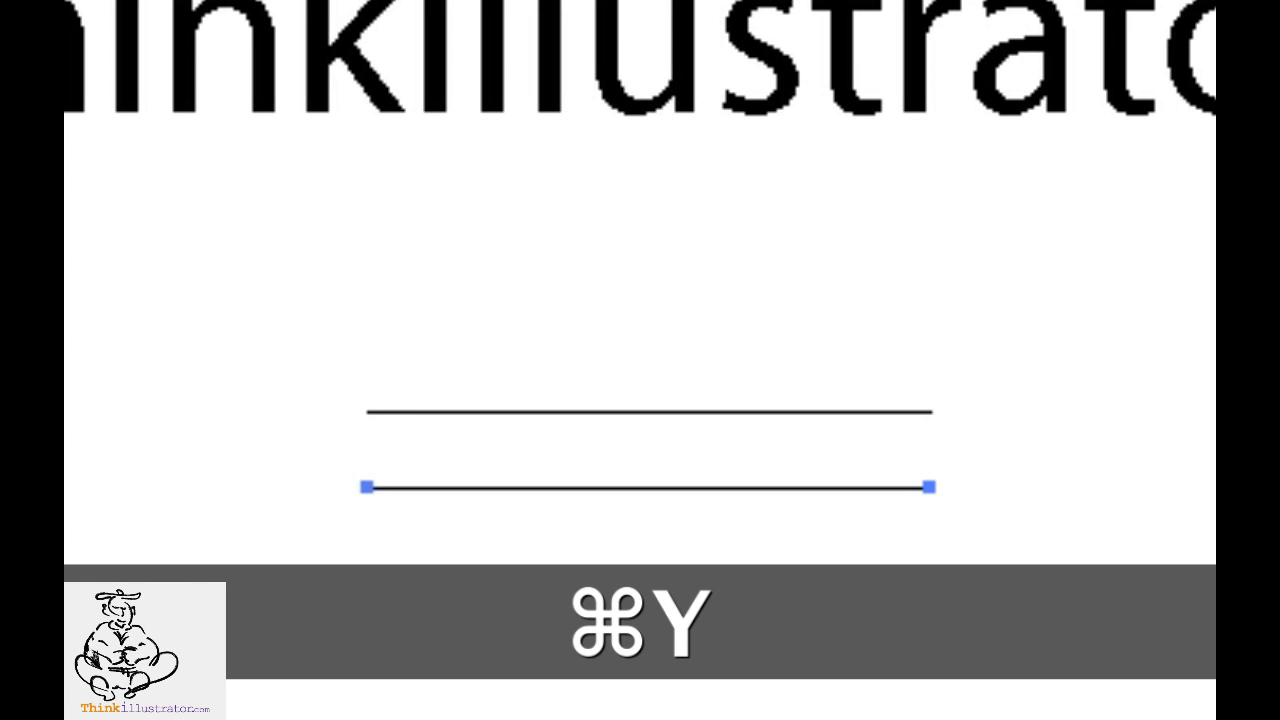
{"action": "key", "text": "super+y"}
{"action": "key", "text": "super+y"}
{"action": "key", "text": "super+alt"}
{"action": "left_click_drag", "start_coordinate": [297, 306], "coordinate": [1150, 603]}
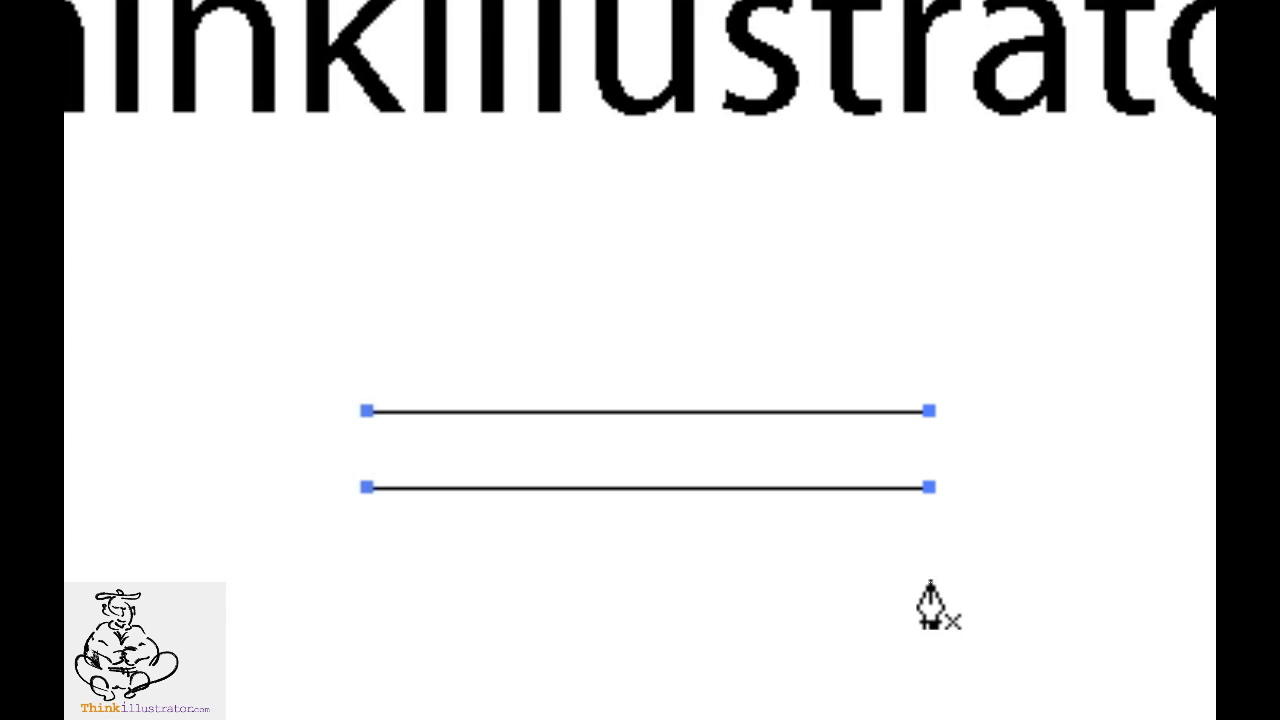
Blend the pink line into the white line from their matching left endpoints, using Specified Steps spacing with 25 steps.
{"action": "key", "text": "w"}
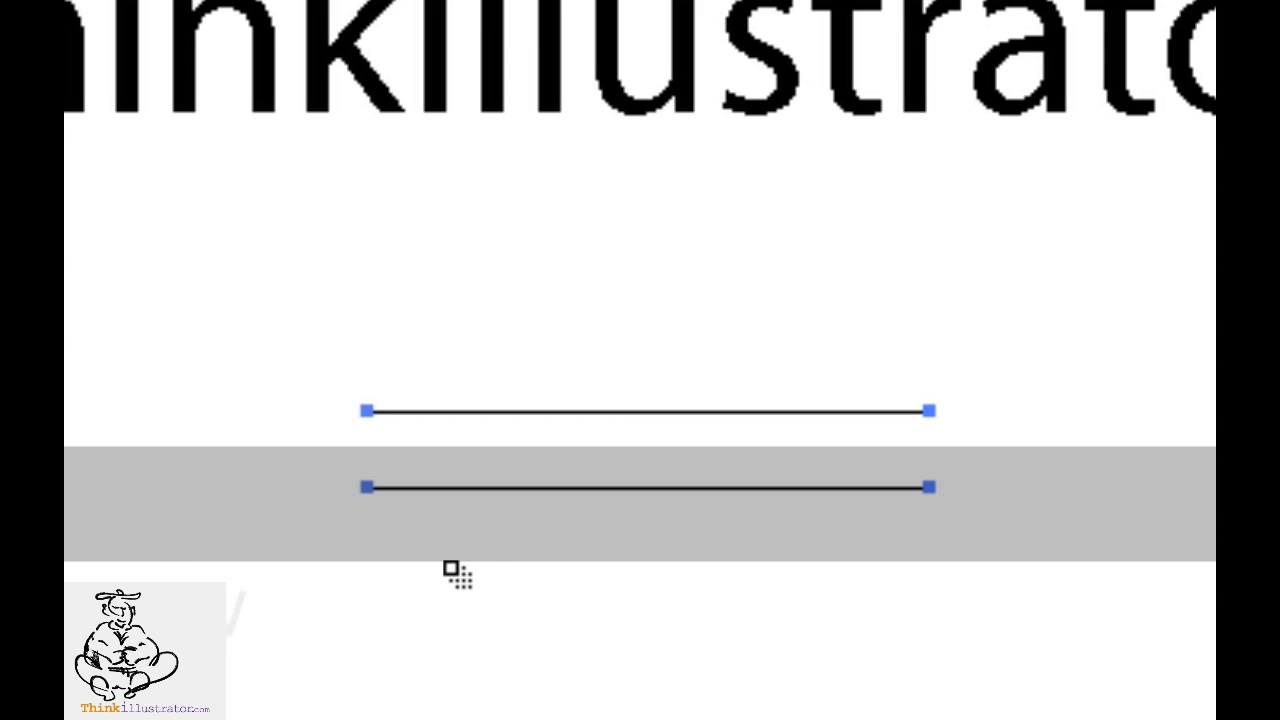
{"action": "key", "text": "super+equal"}
{"action": "key", "text": "super+equal"}
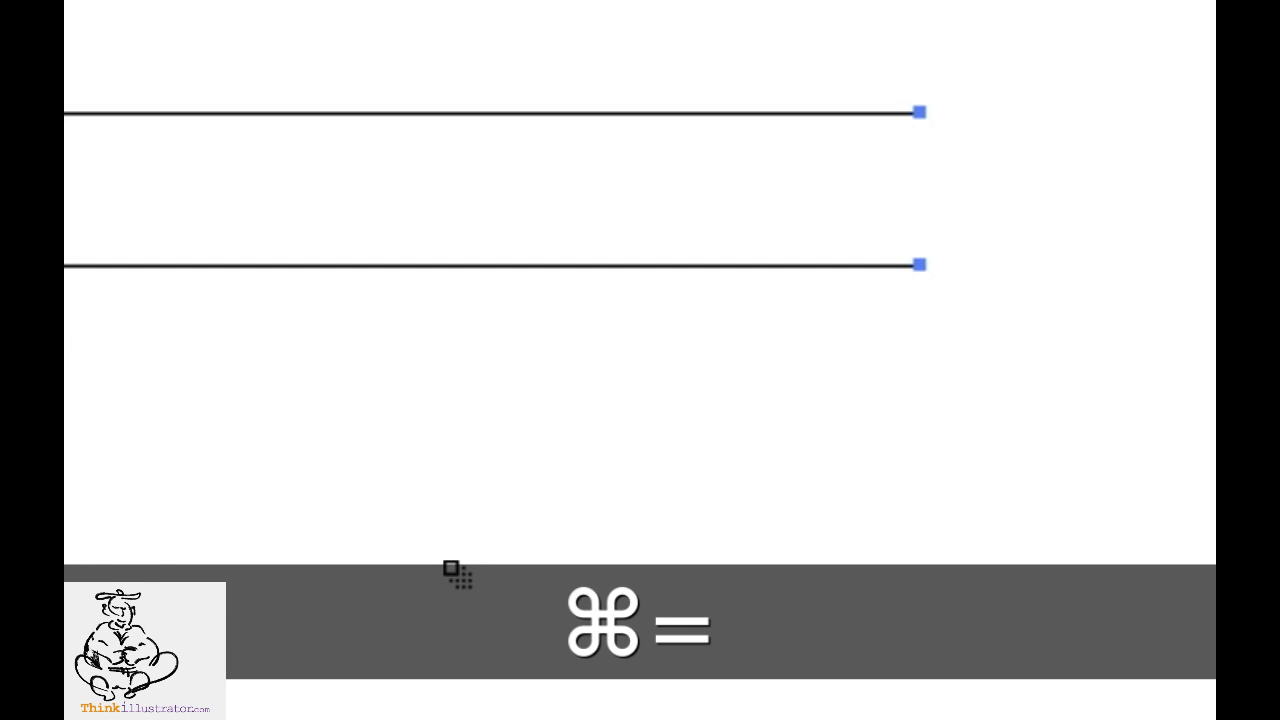
{"action": "left_click_drag", "start_coordinate": [449, 571], "coordinate": [1037, 697]}
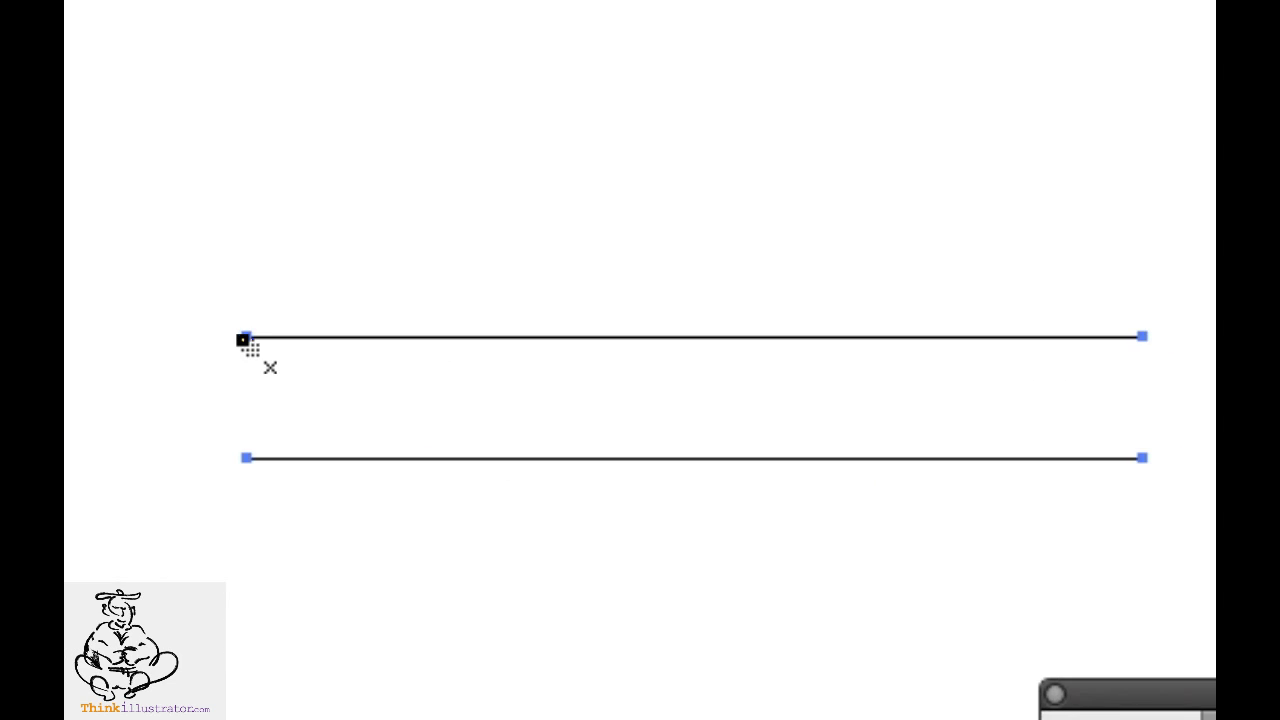
{"action": "key", "text": "alt"}
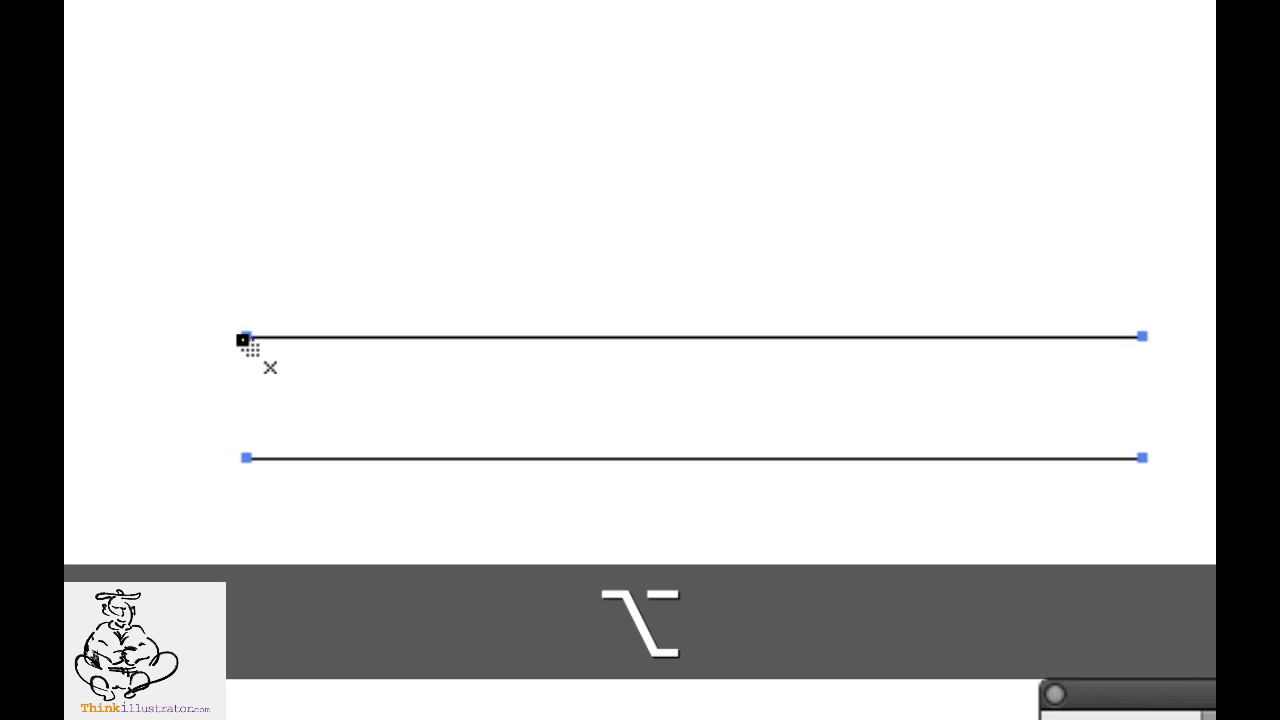
{"action": "left_click", "coordinate": [246, 337], "text": "alt"}
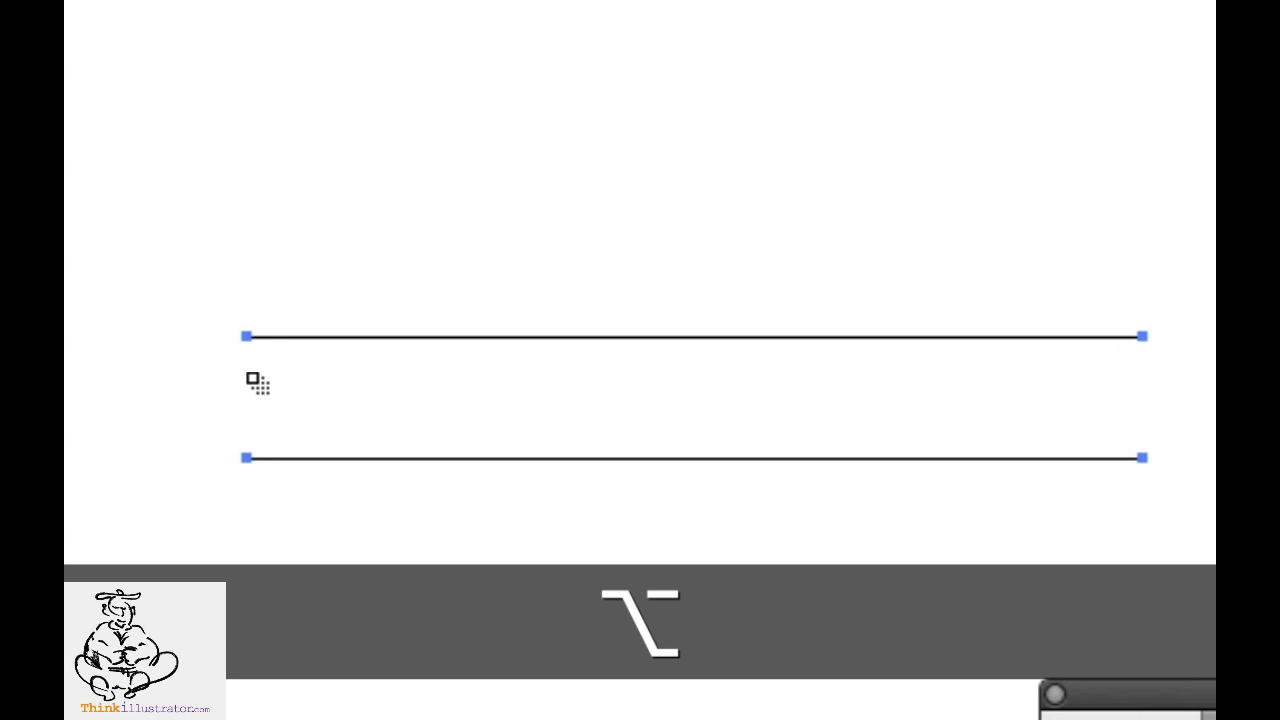
{"action": "left_click", "coordinate": [247, 460], "text": "alt"}
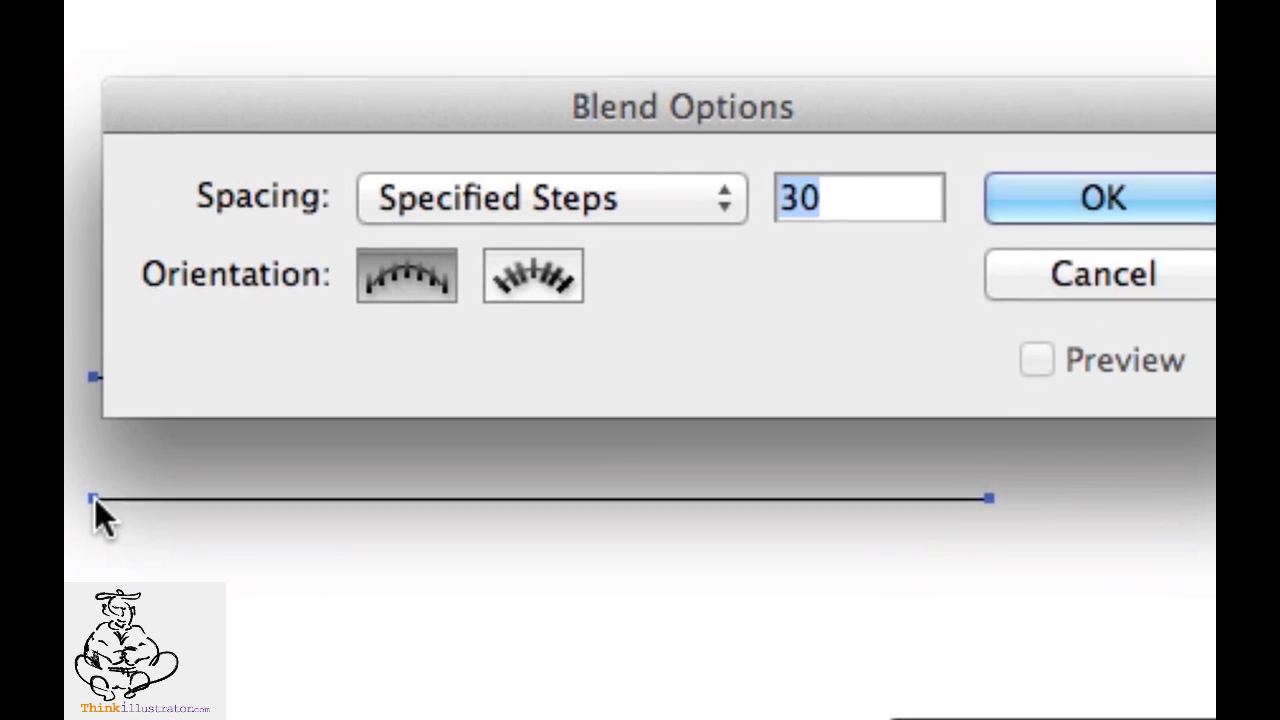
{"action": "type", "text": "2"}
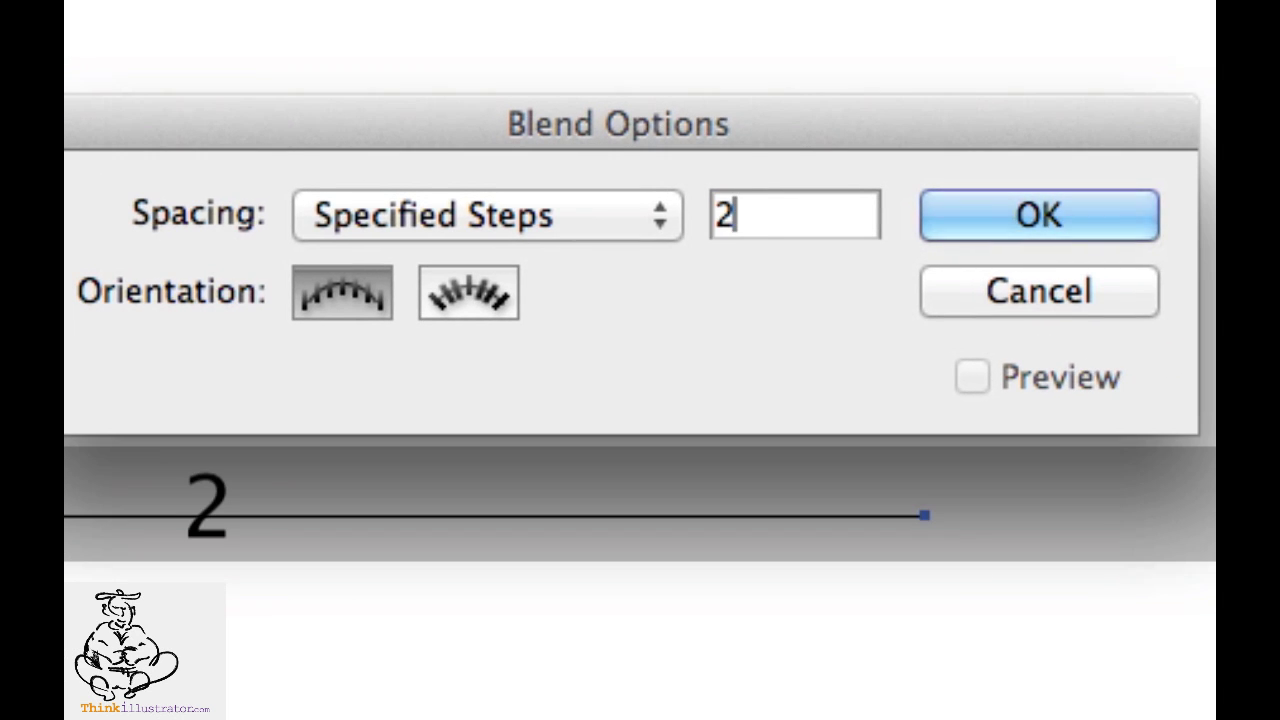
{"action": "type", "text": "5"}
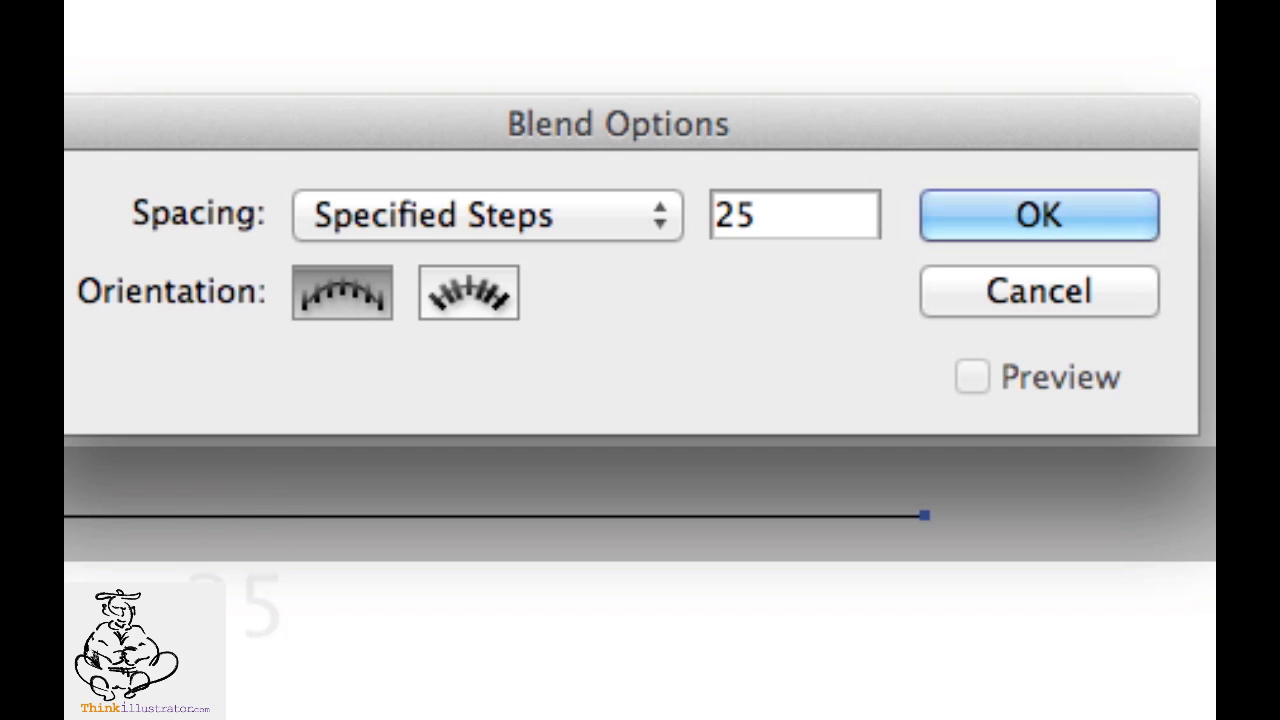
{"action": "key", "text": "Return"}
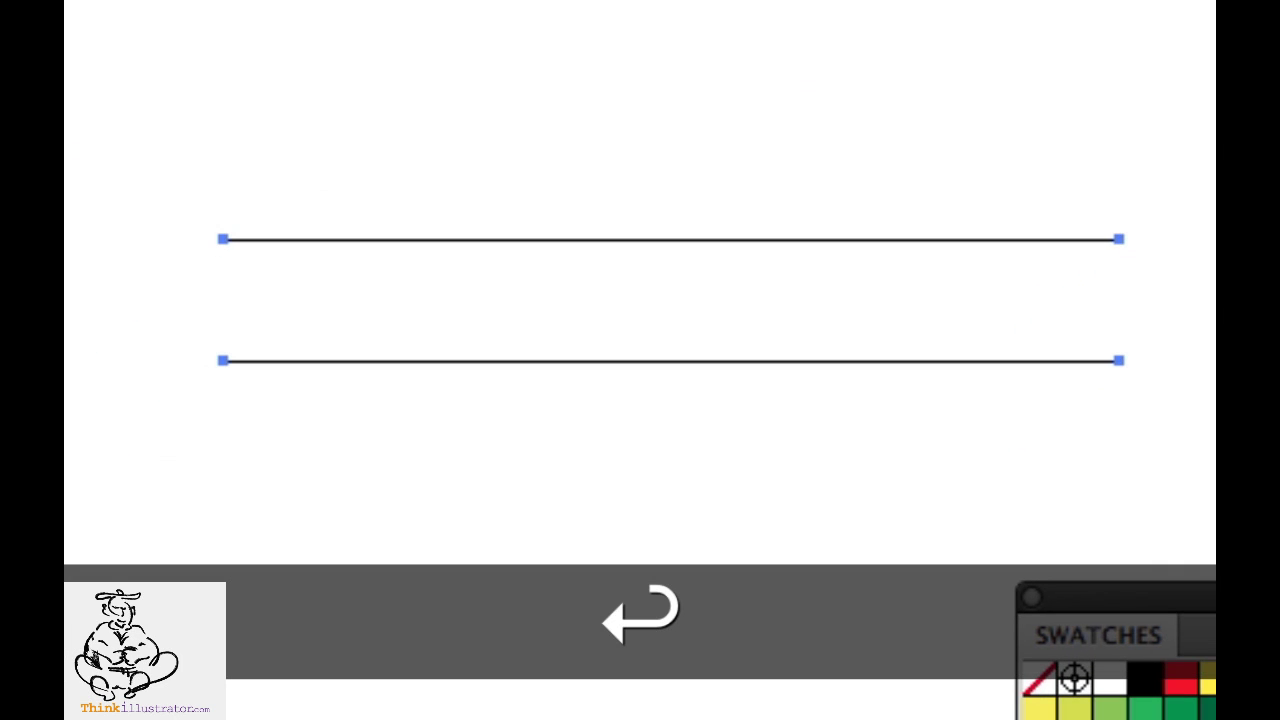
Return the document to Preview mode and reselect the whole pink-to-white blend.
{"action": "key", "text": "super+y"}
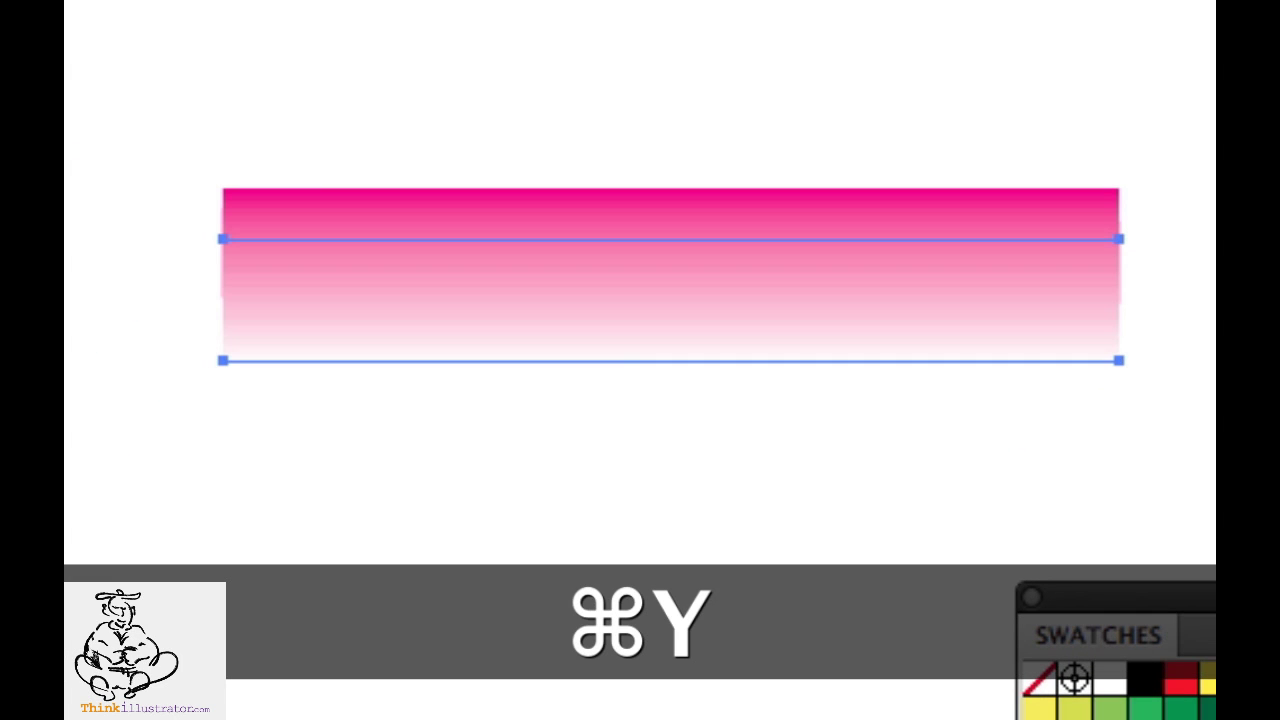
{"action": "left_click", "coordinate": [345, 549]}
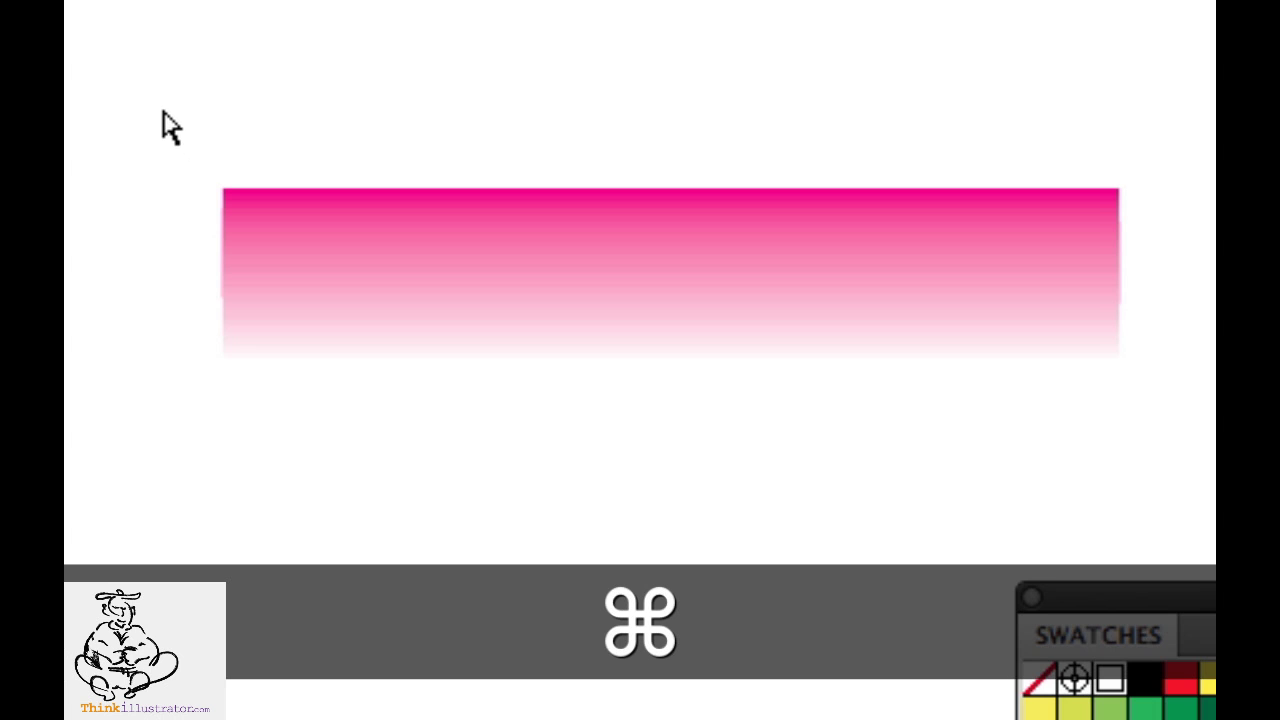
{"action": "left_click_drag", "start_coordinate": [145, 98], "coordinate": [1216, 500]}
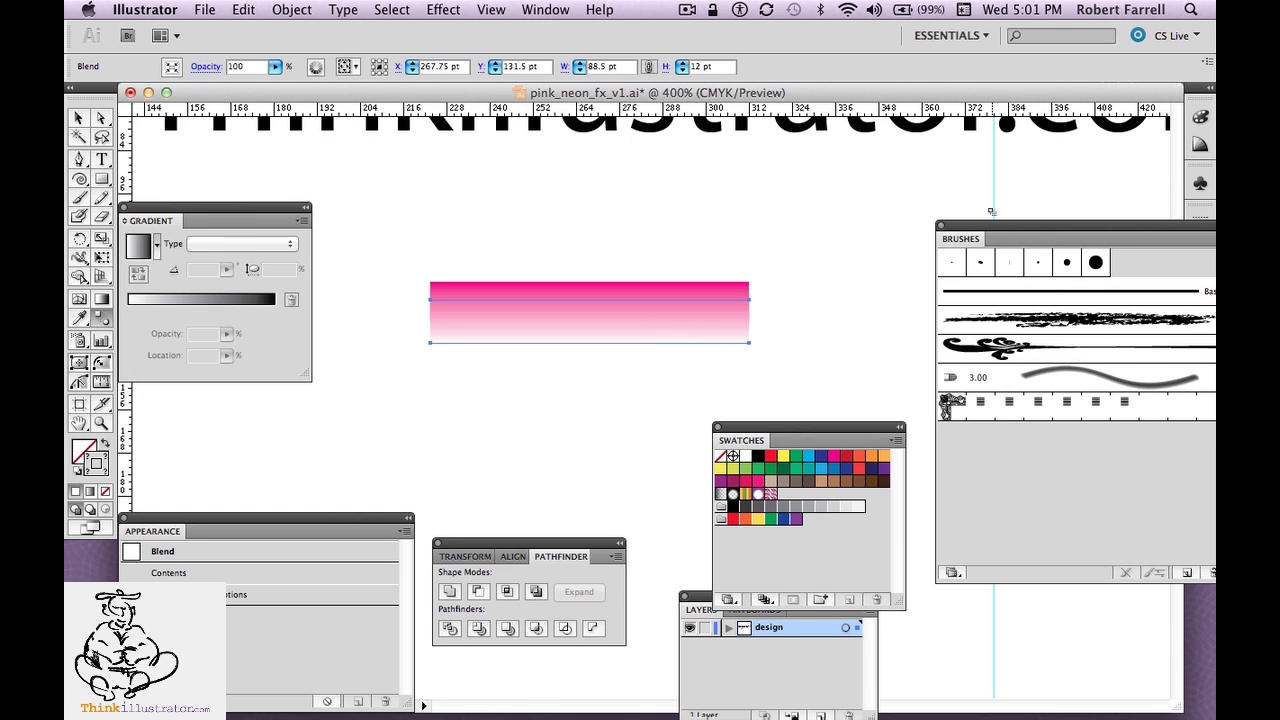
Start a new Art Brush from the selected pink-to-white blend.
{"action": "left_click_drag", "start_coordinate": [1006, 226], "coordinate": [946, 183]}
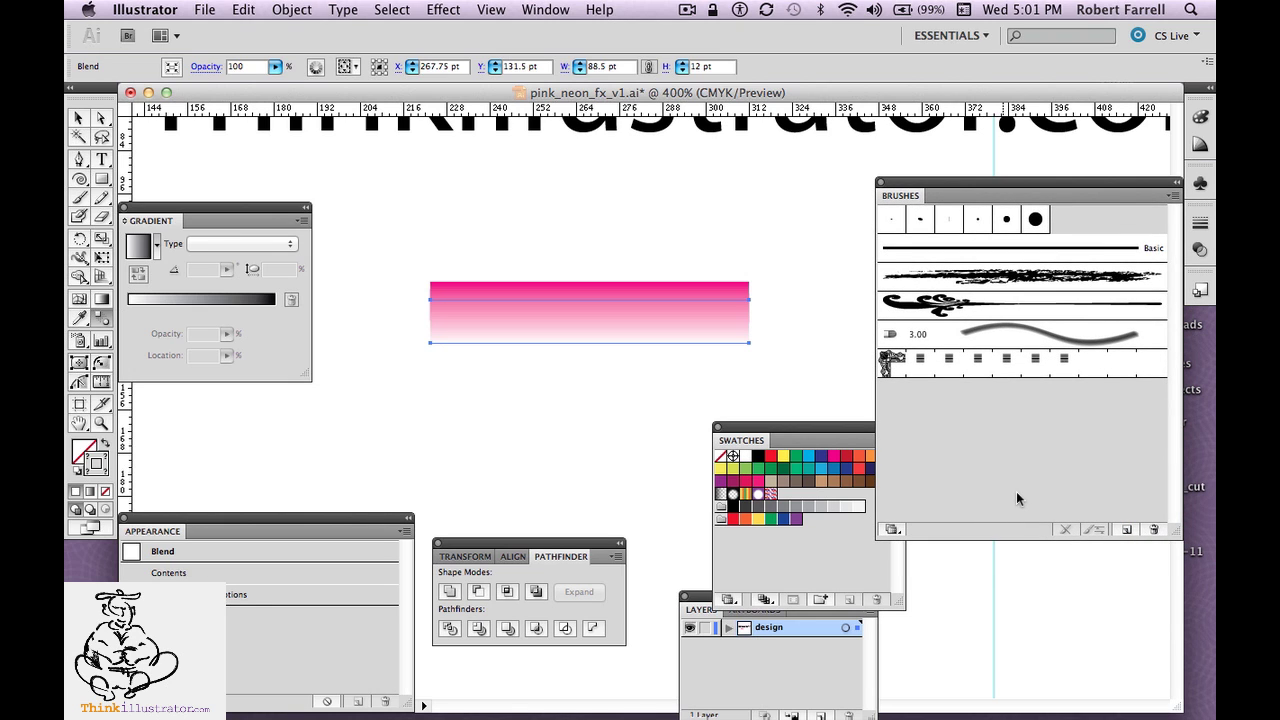
{"action": "left_click", "coordinate": [1115, 532]}
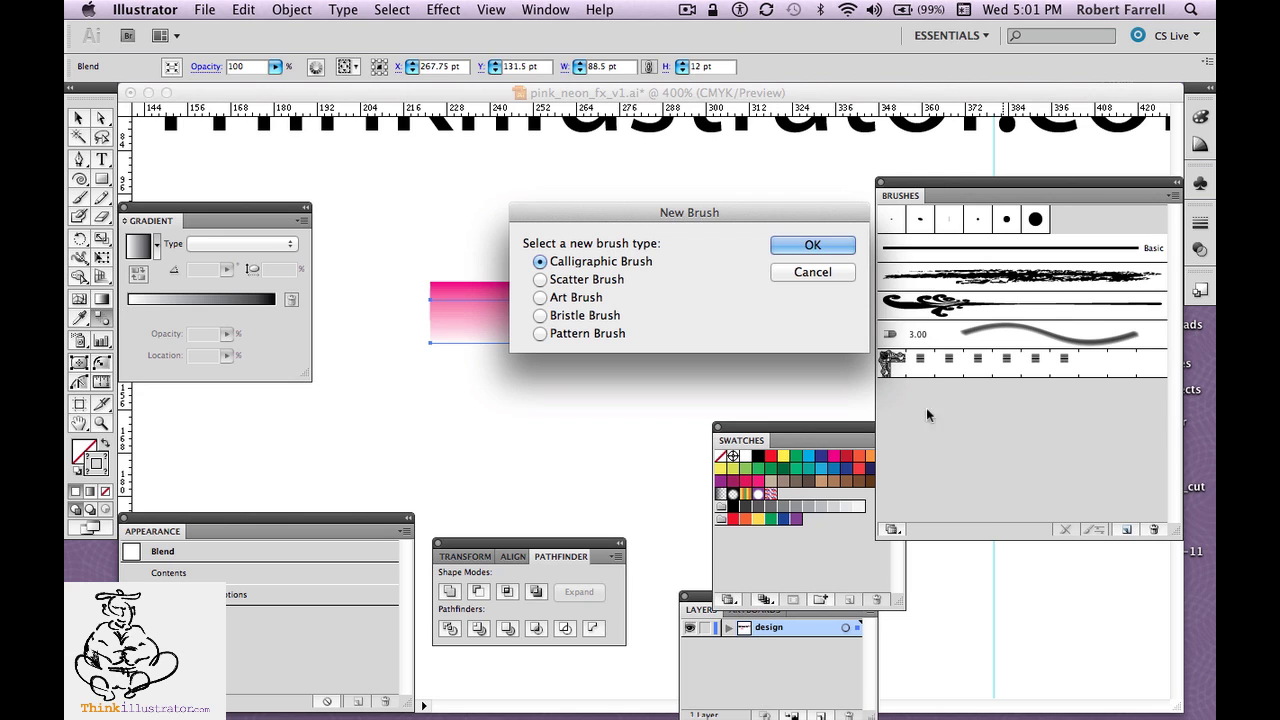
{"action": "left_click", "coordinate": [540, 297]}
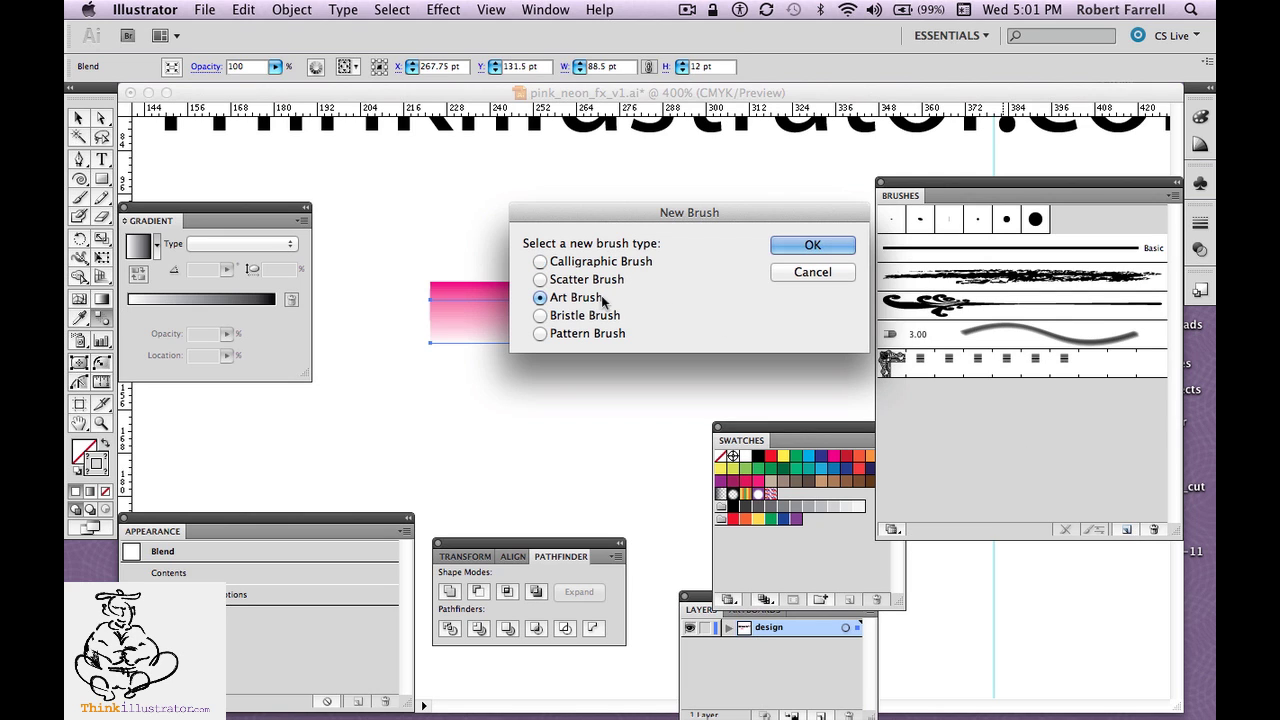
{"action": "left_click", "coordinate": [793, 250]}
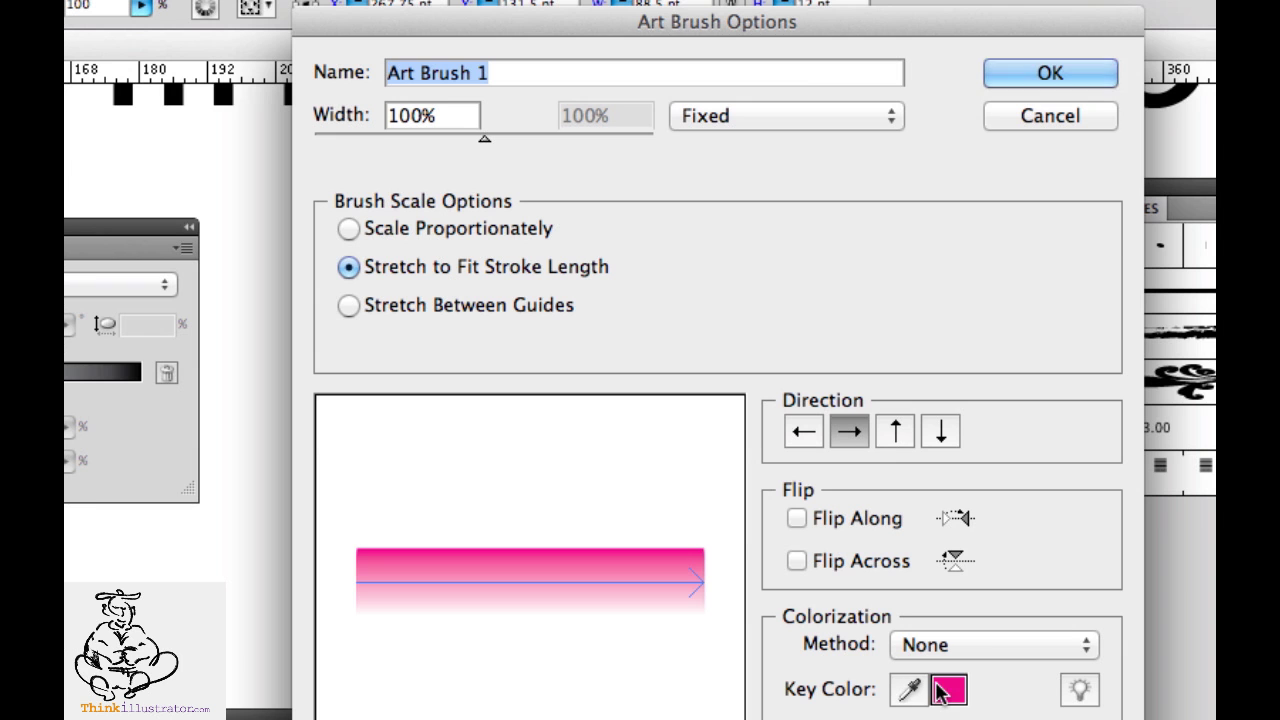
Set the art brush's colorization method to Tints and save the brush with its default name.
{"action": "left_click", "coordinate": [978, 644]}
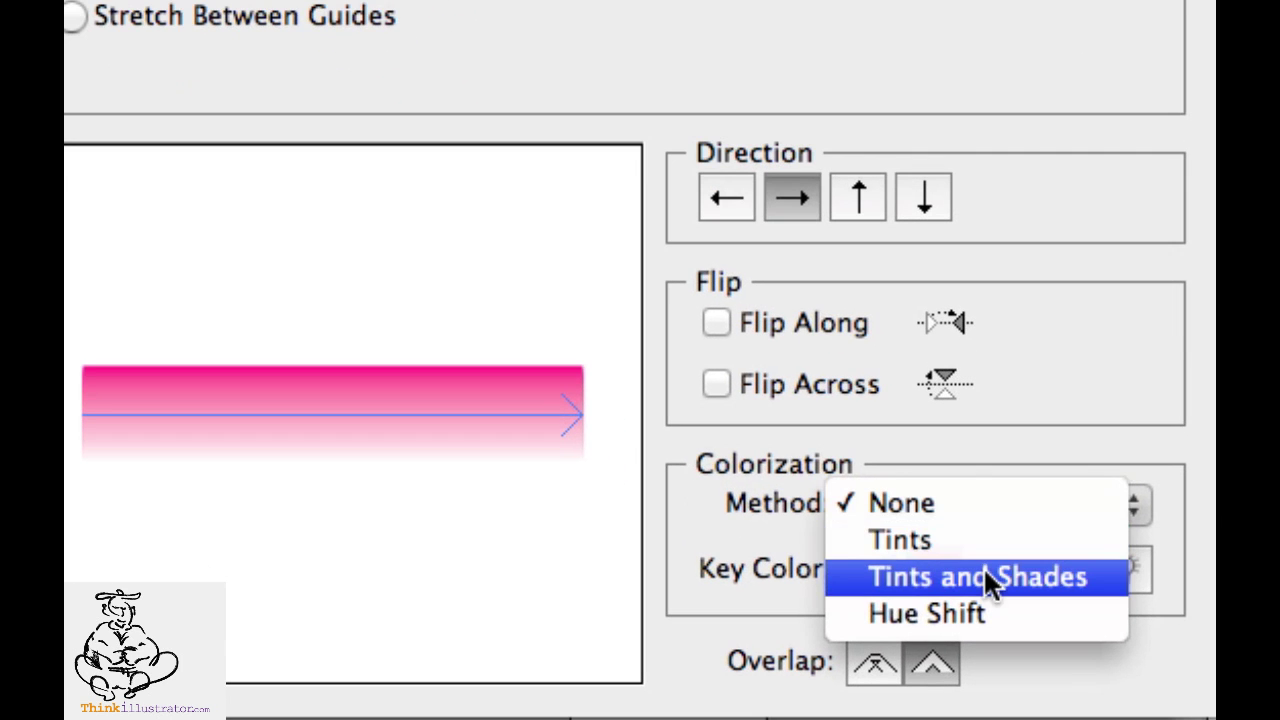
{"action": "left_click", "coordinate": [985, 585]}
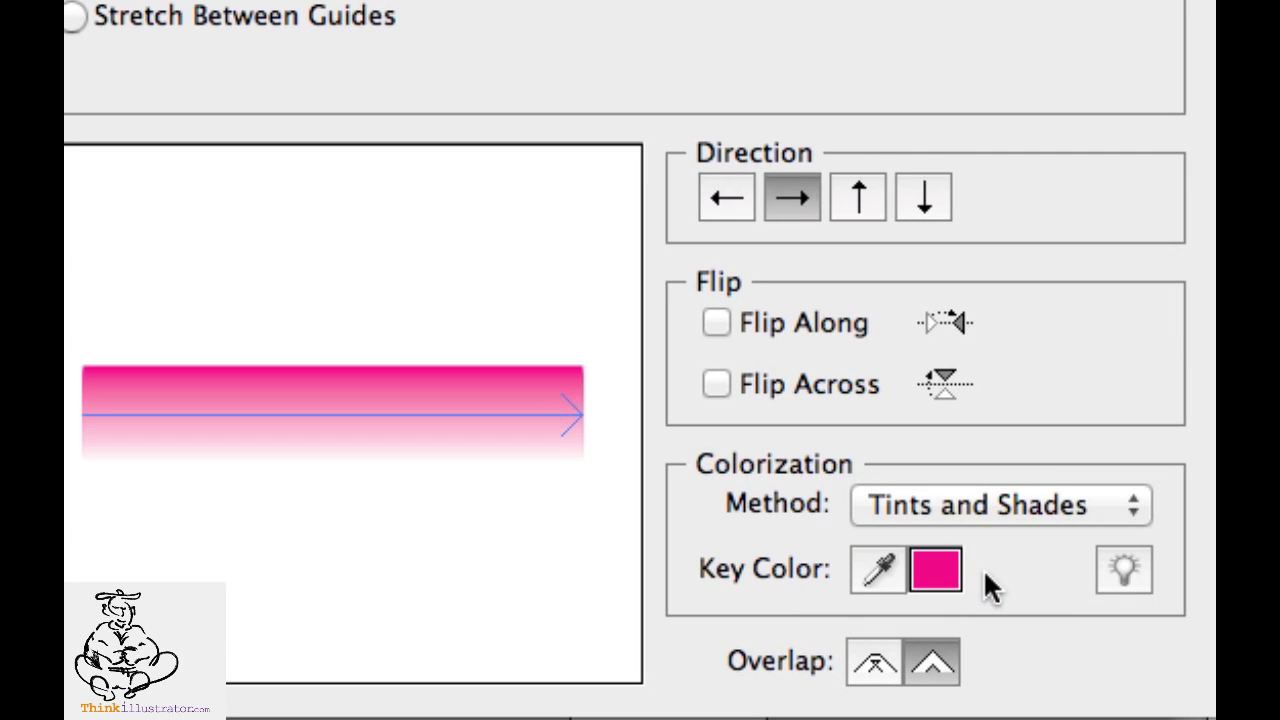
{"action": "left_click", "coordinate": [980, 507]}
{"action": "left_click", "coordinate": [978, 468]}
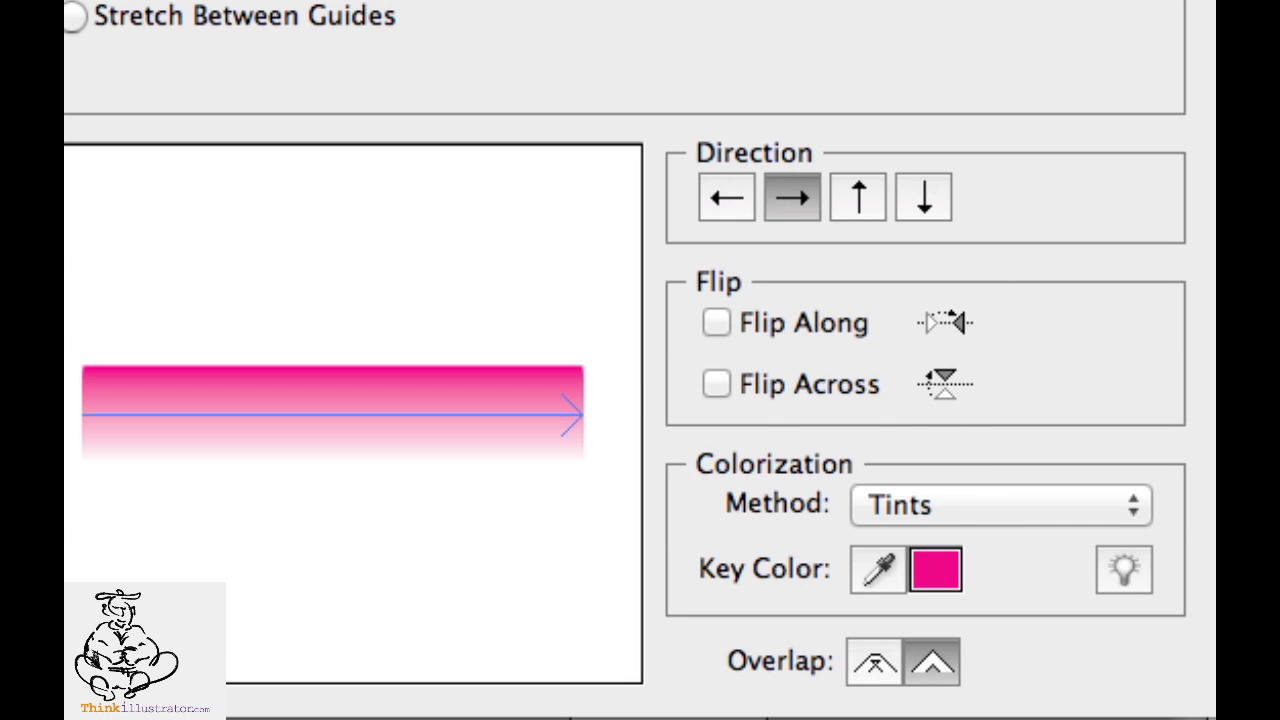
{"action": "key", "text": "Return"}
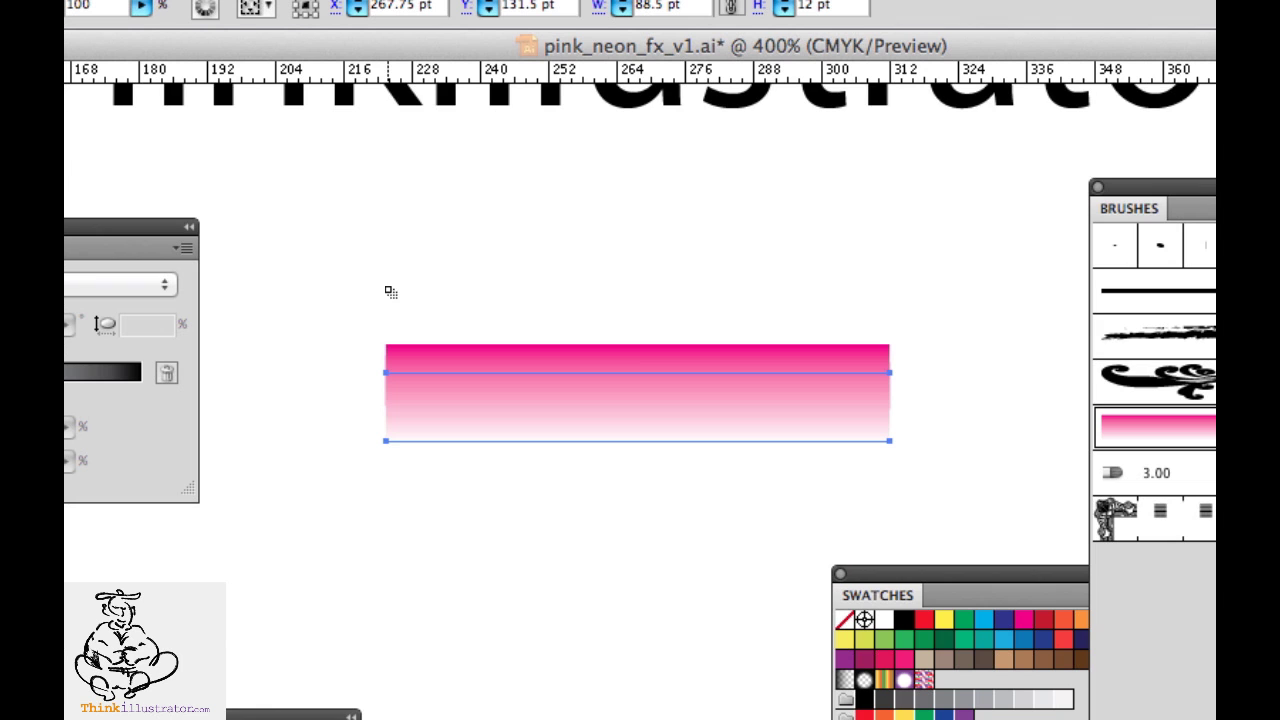
Hide the selected pink-to-white blend from the artboard.
{"action": "left_click", "coordinate": [165, 0]}
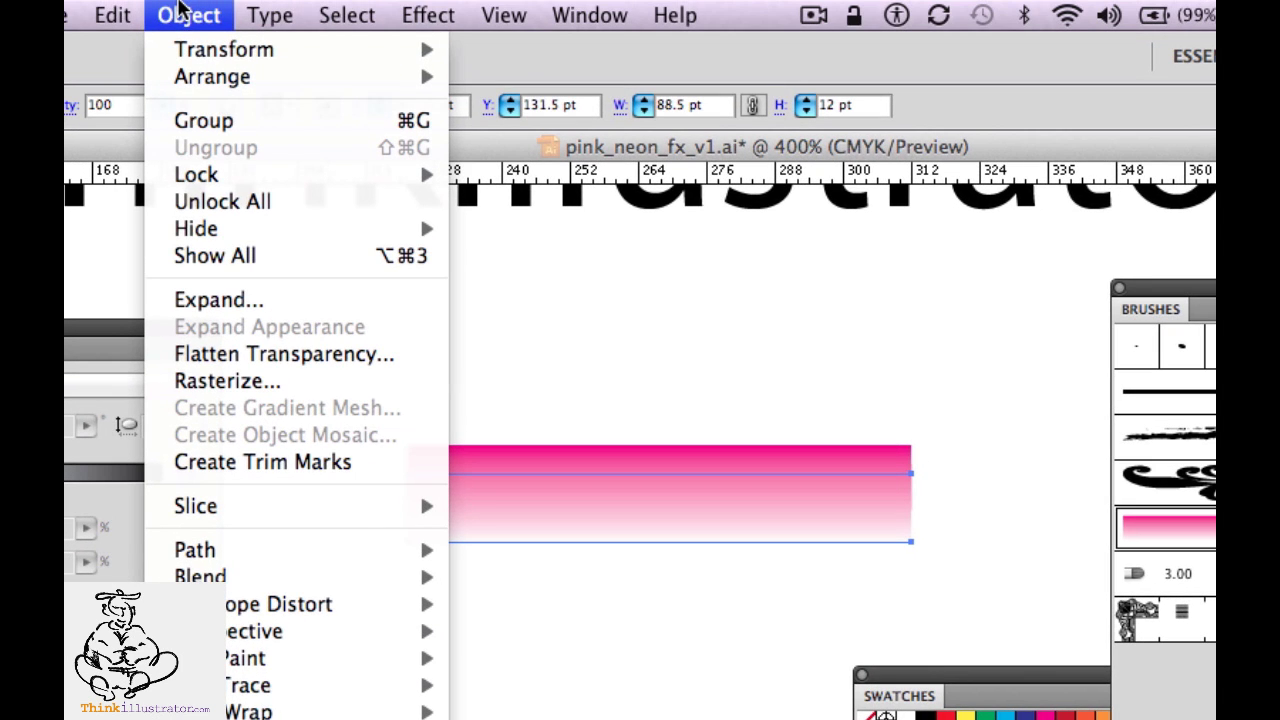
{"action": "mouse_move", "coordinate": [425, 229]}
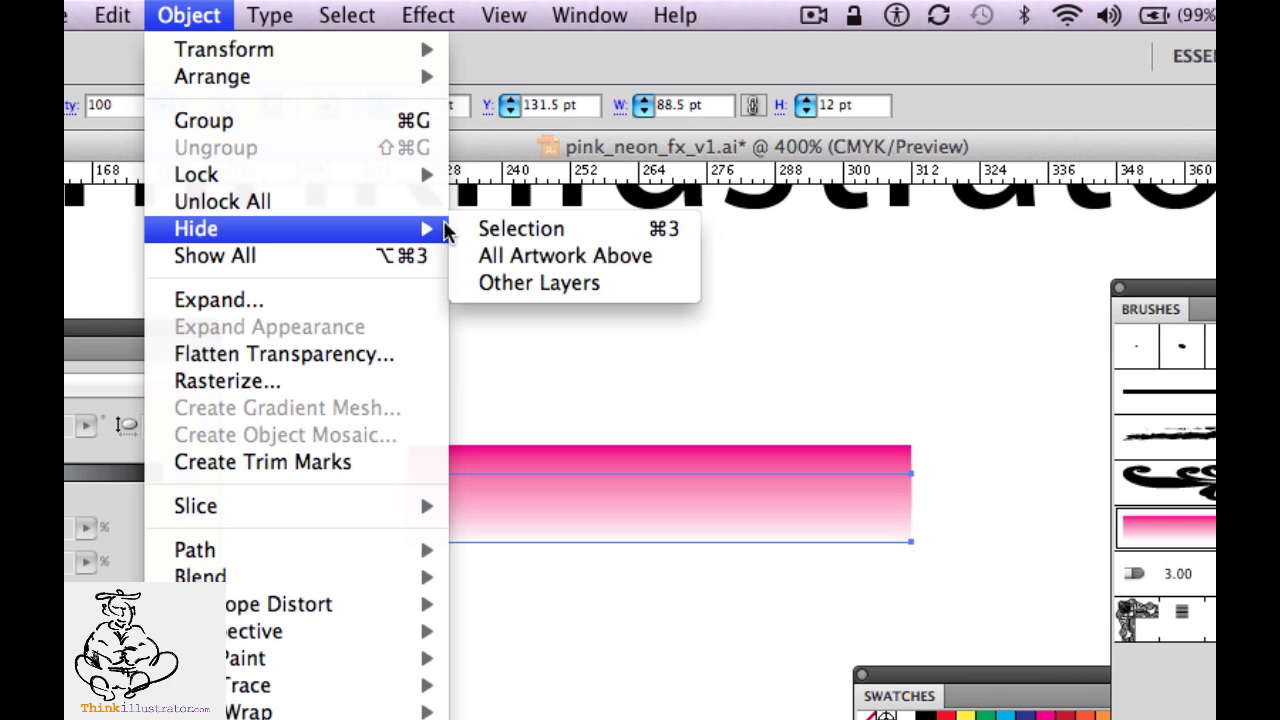
{"action": "left_click", "coordinate": [520, 229]}
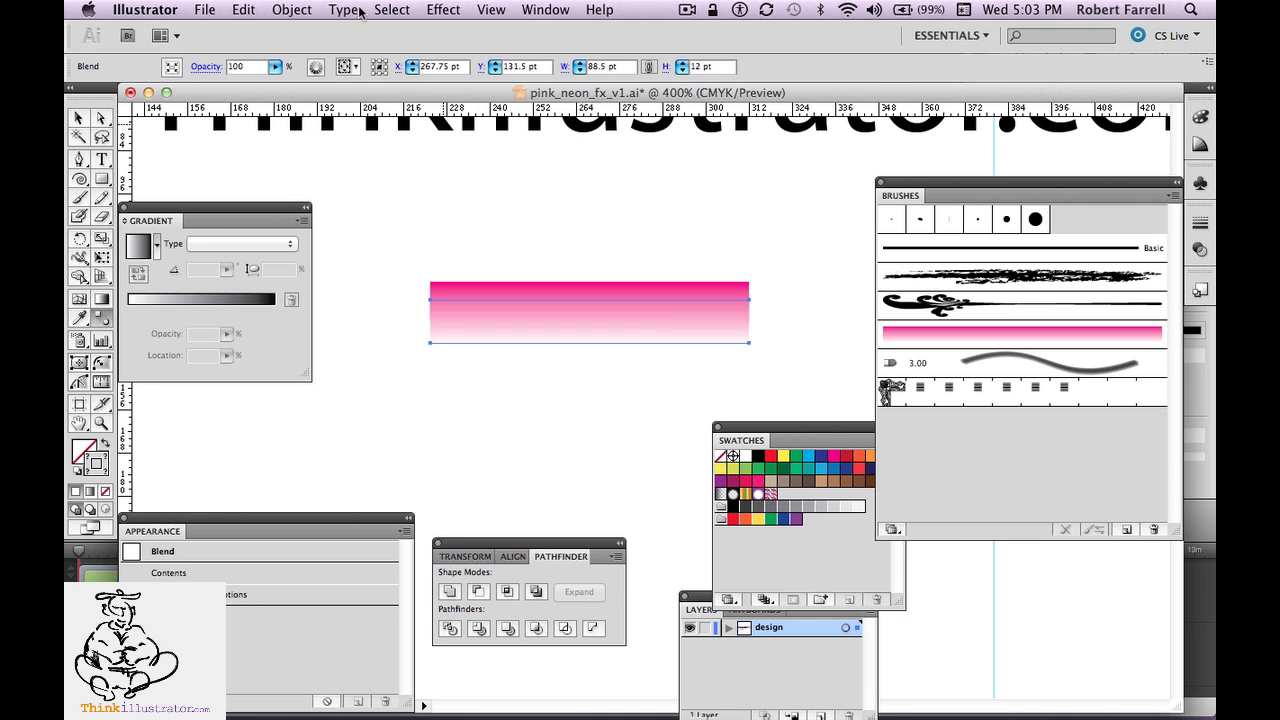
{"action": "left_click", "coordinate": [303, 10]}
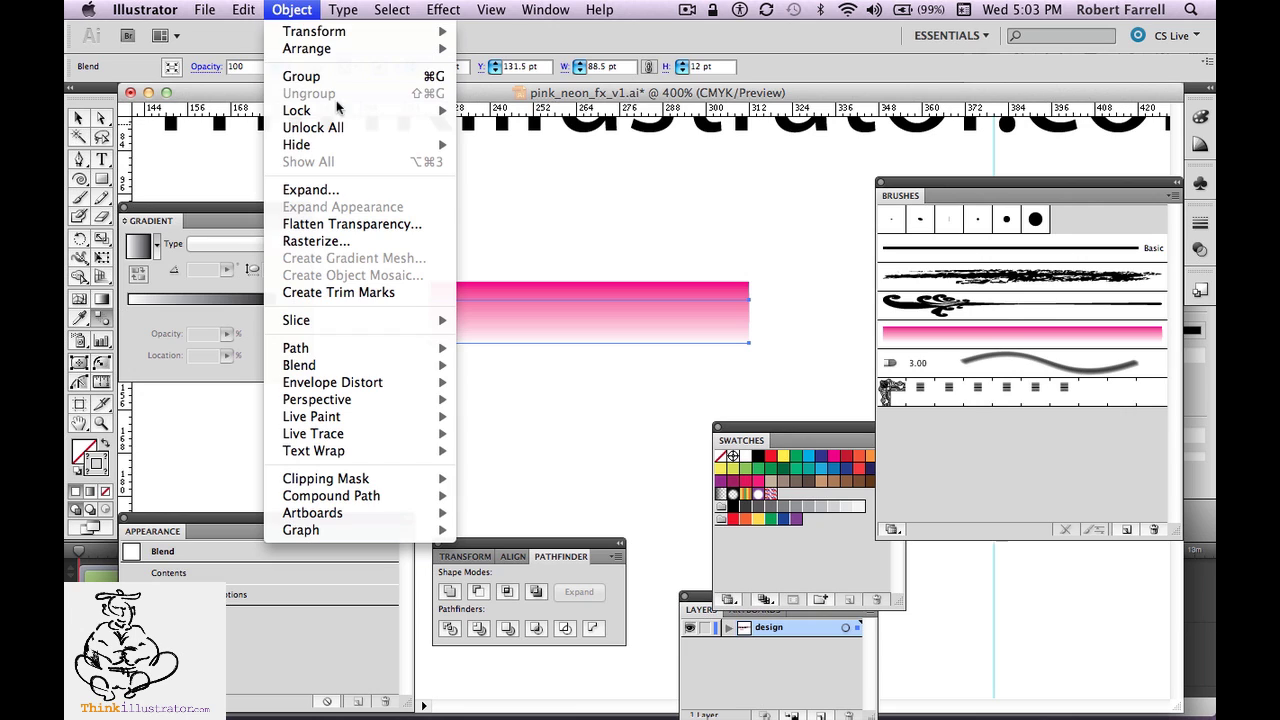
{"action": "mouse_move", "coordinate": [409, 150]}
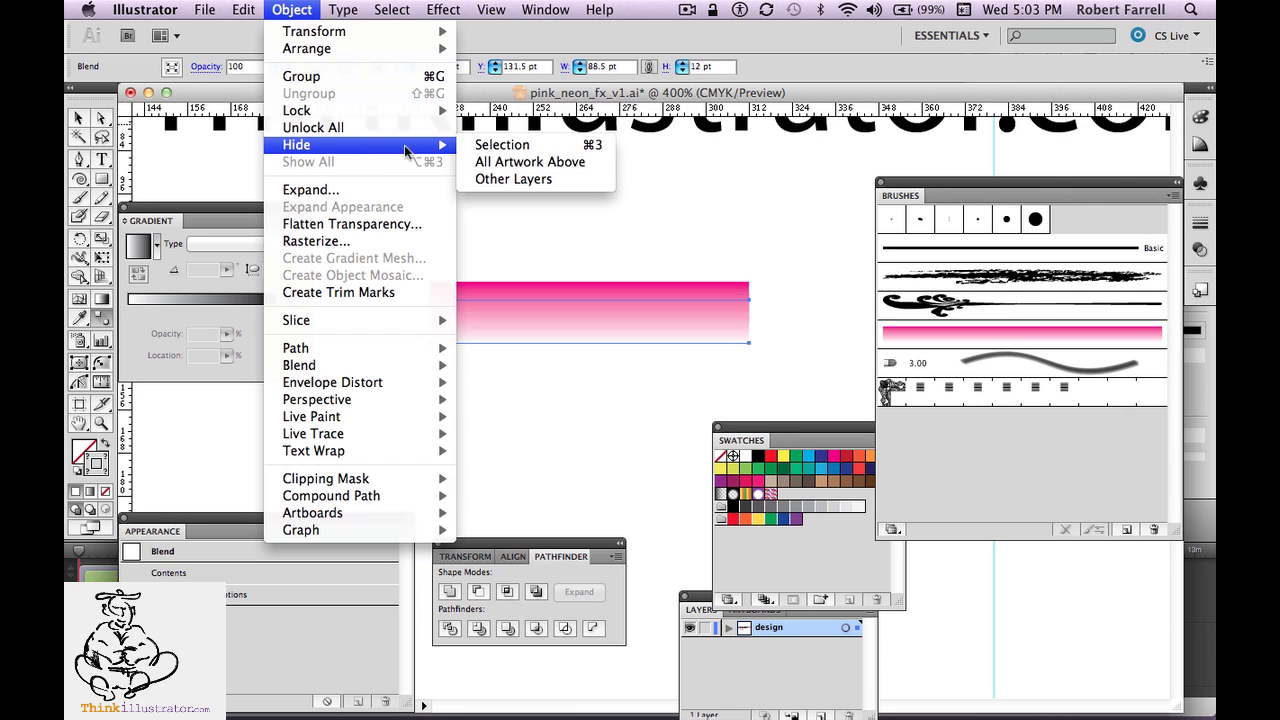
{"action": "left_click", "coordinate": [483, 150]}
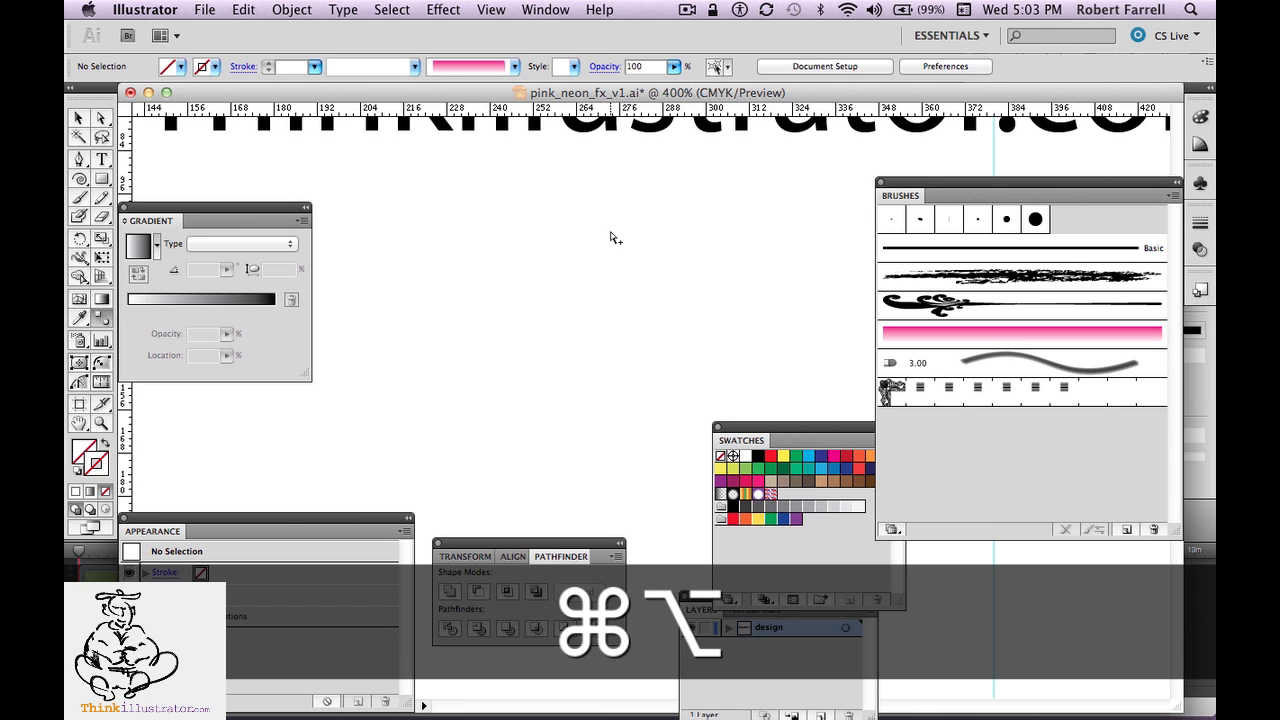
Try revealing all hidden artwork and hiding the blend again, twice in a row.
{"action": "key", "text": "super+alt+3"}
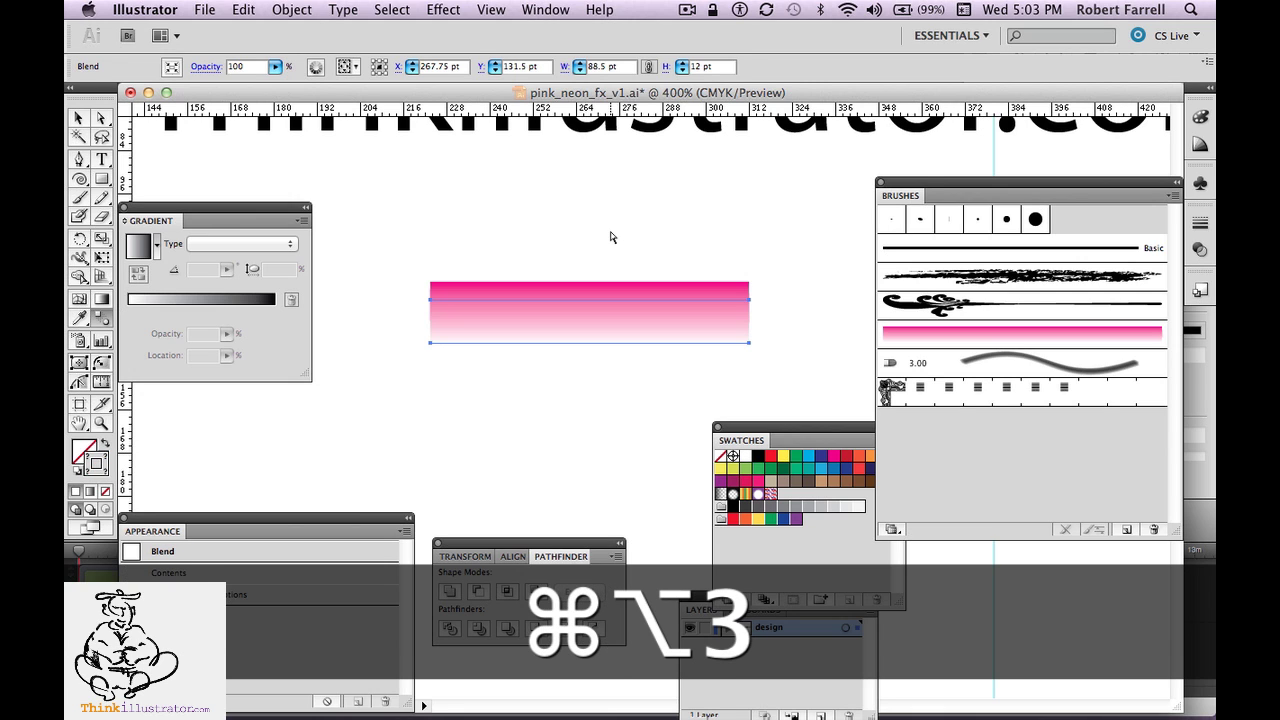
{"action": "key", "text": "super+3"}
{"action": "key", "text": "super+alt+3"}
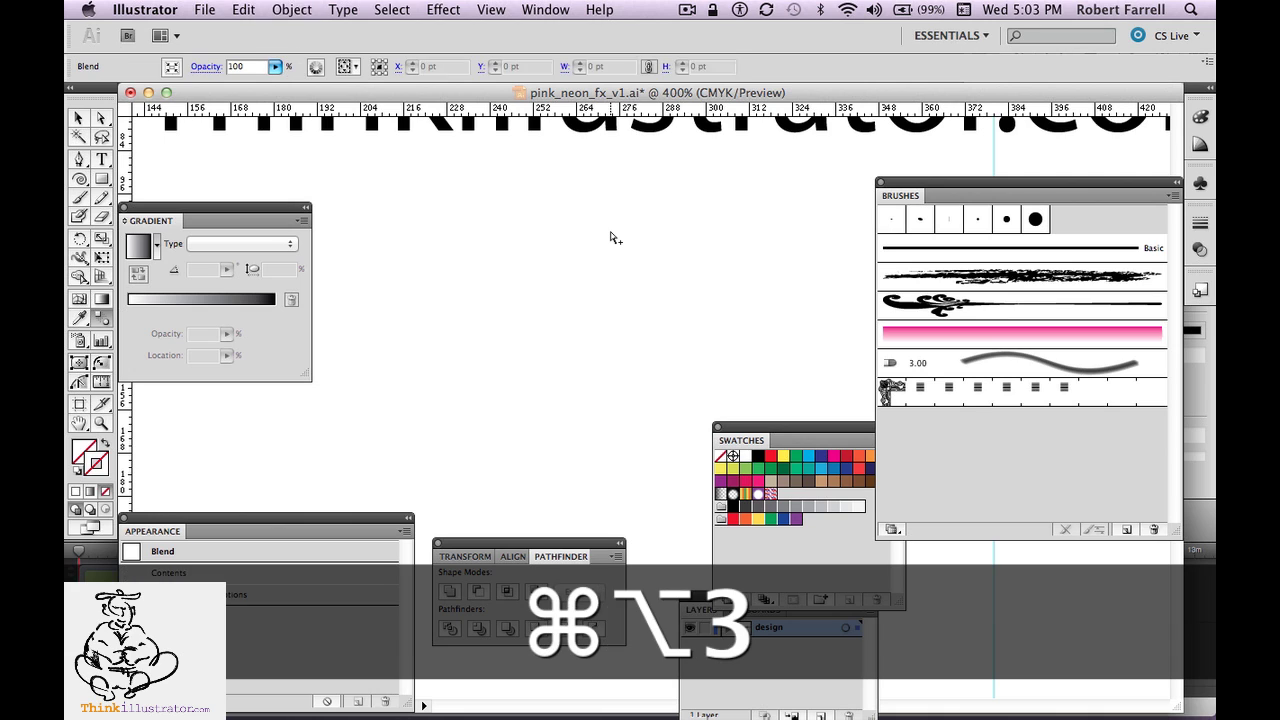
{"action": "key", "text": "super+3"}
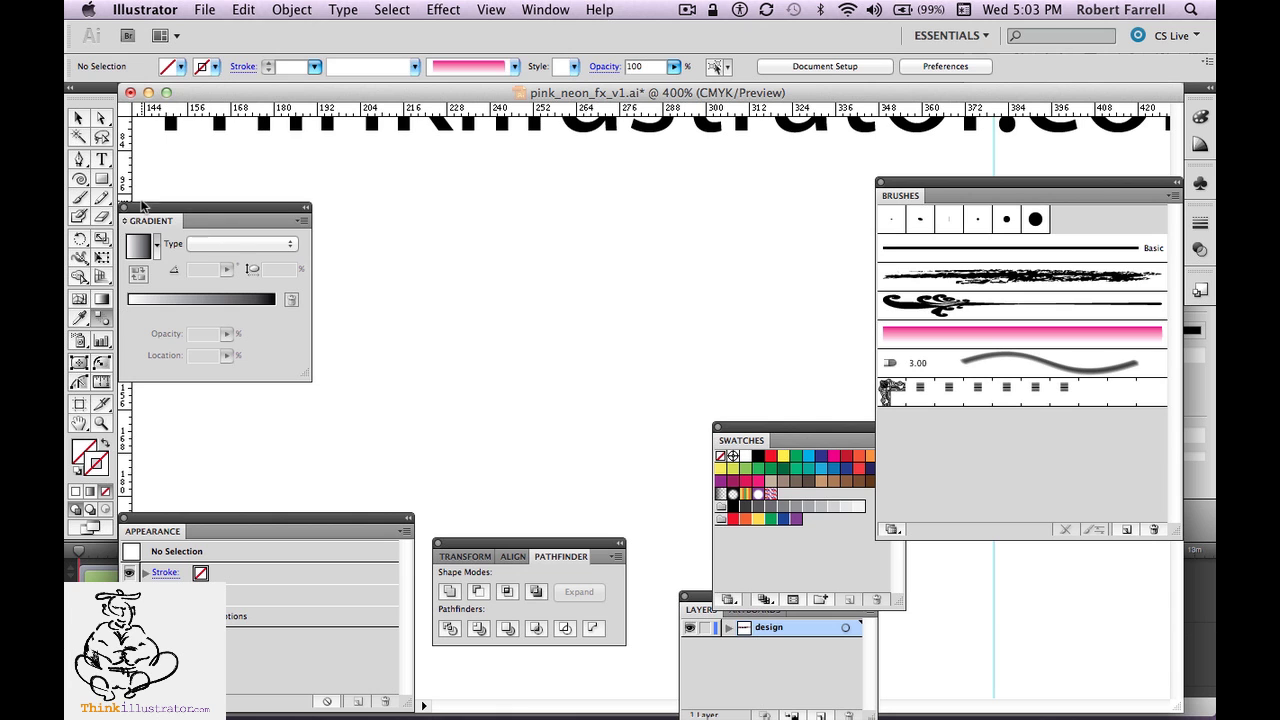
Draw a spiral about 65 by 72 pt in the empty area, assign it the pink art brush, and check it in Outline mode.
{"action": "left_click", "coordinate": [89, 183]}
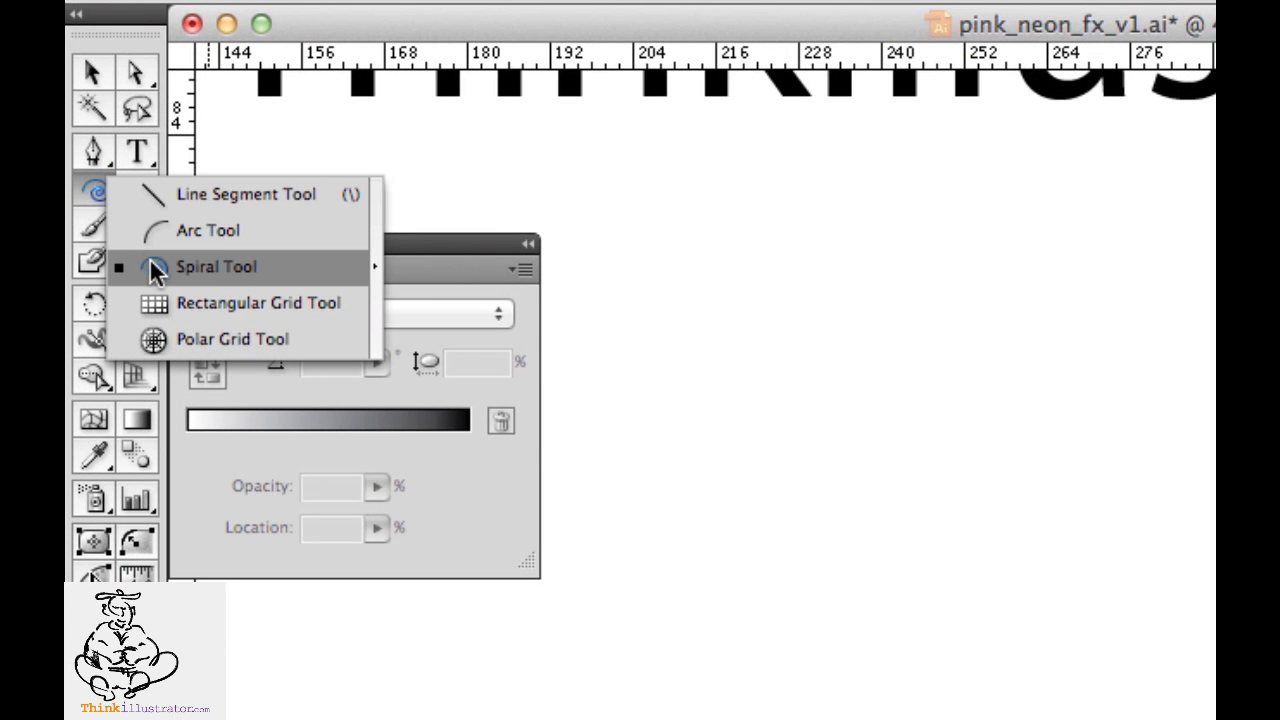
{"action": "left_click", "coordinate": [155, 266]}
{"action": "left_click_drag", "start_coordinate": [940, 350], "coordinate": [1133, 606]}
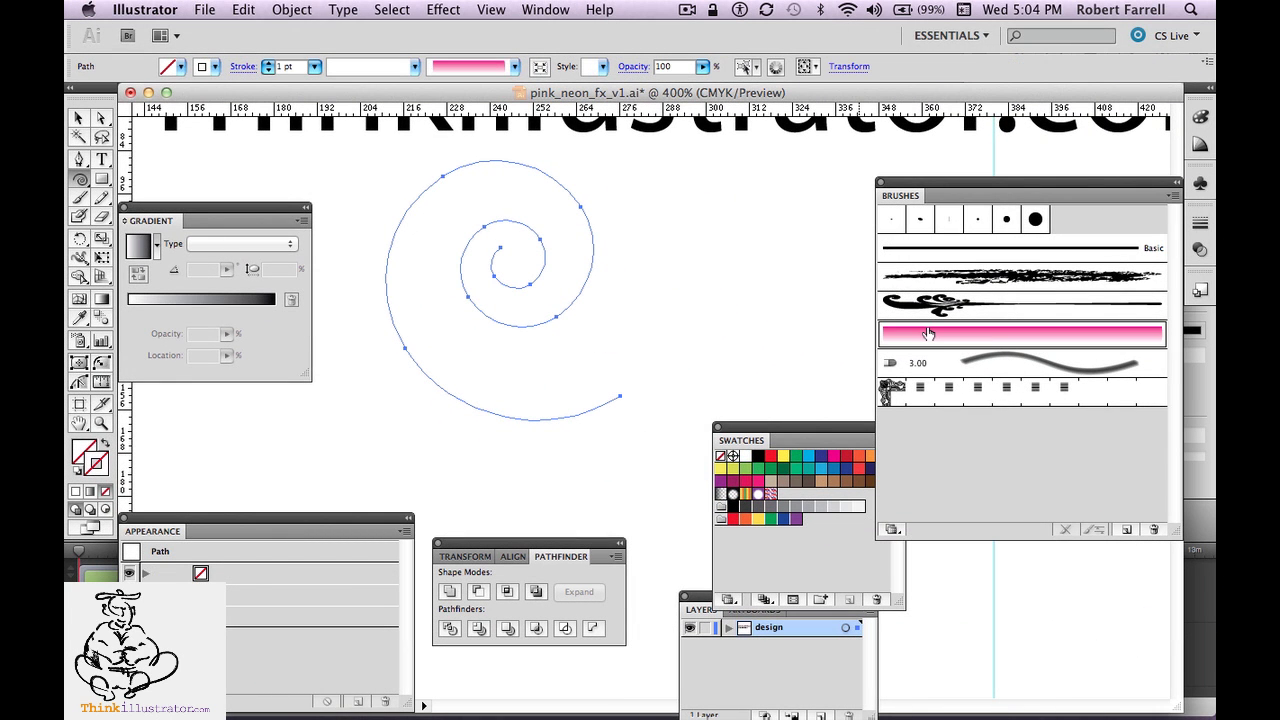
{"action": "left_click", "coordinate": [928, 333]}
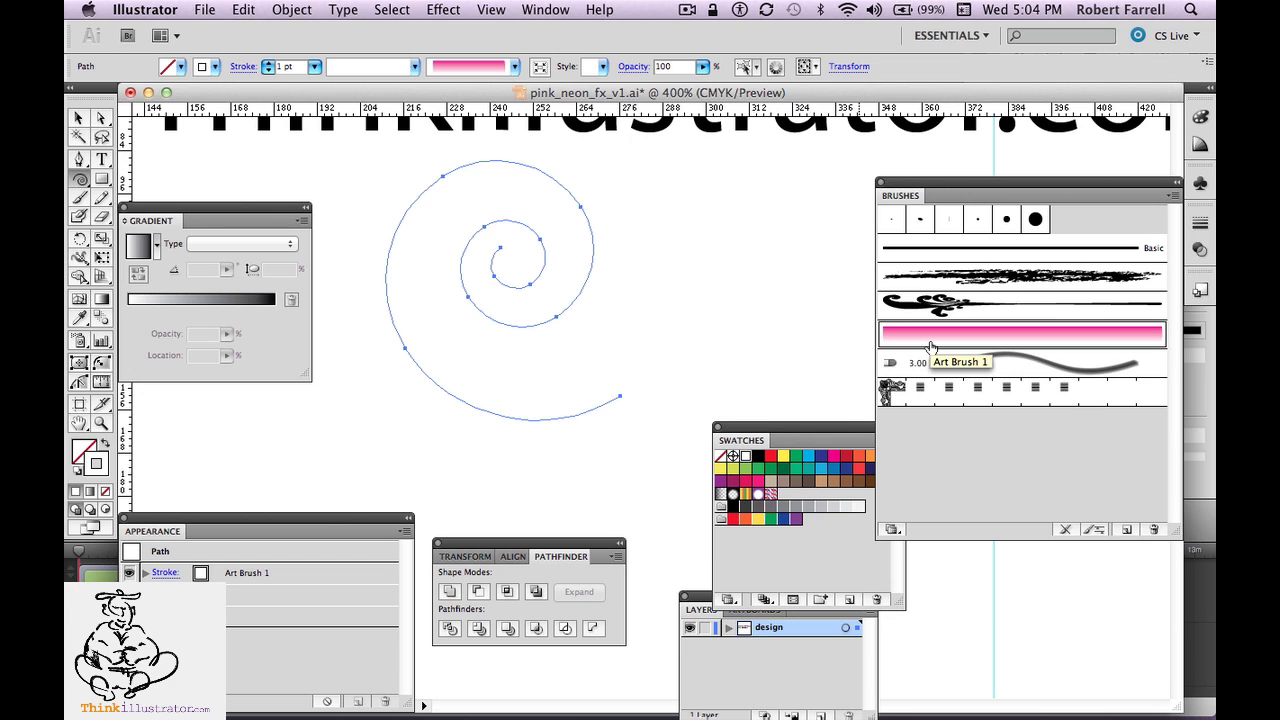
{"action": "key", "text": "super+y"}
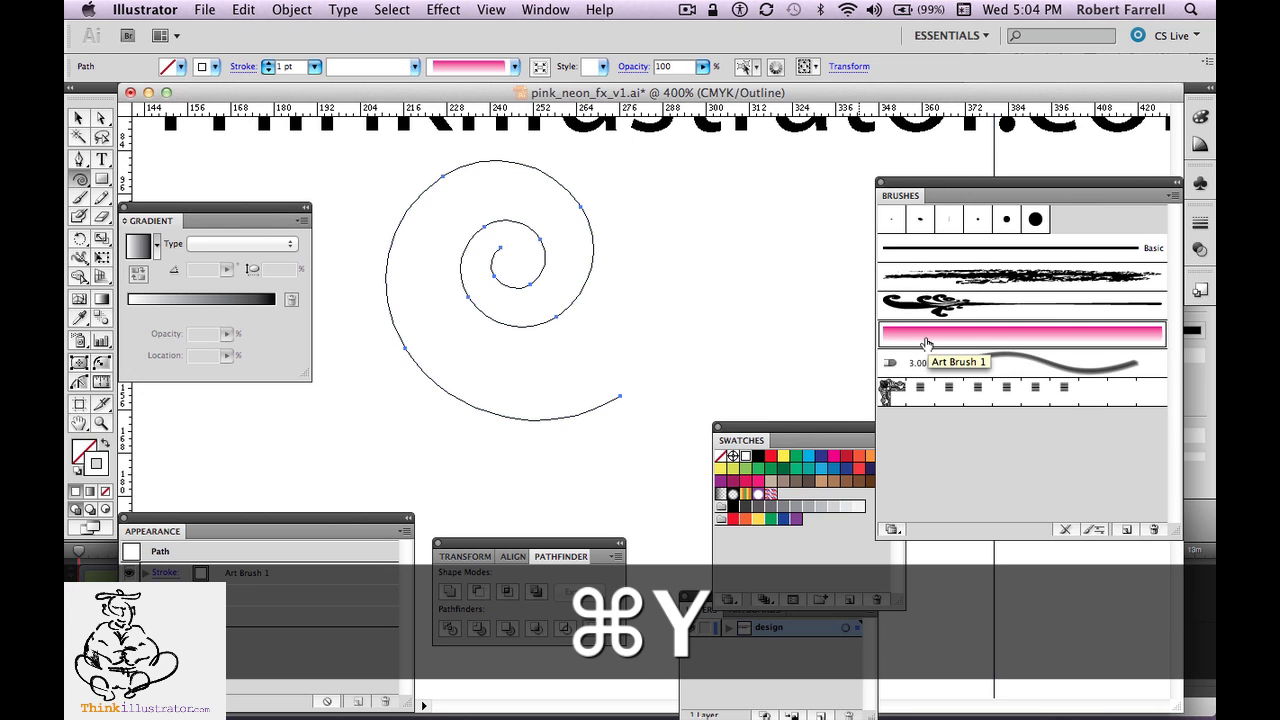
{"action": "key", "text": "super+y"}
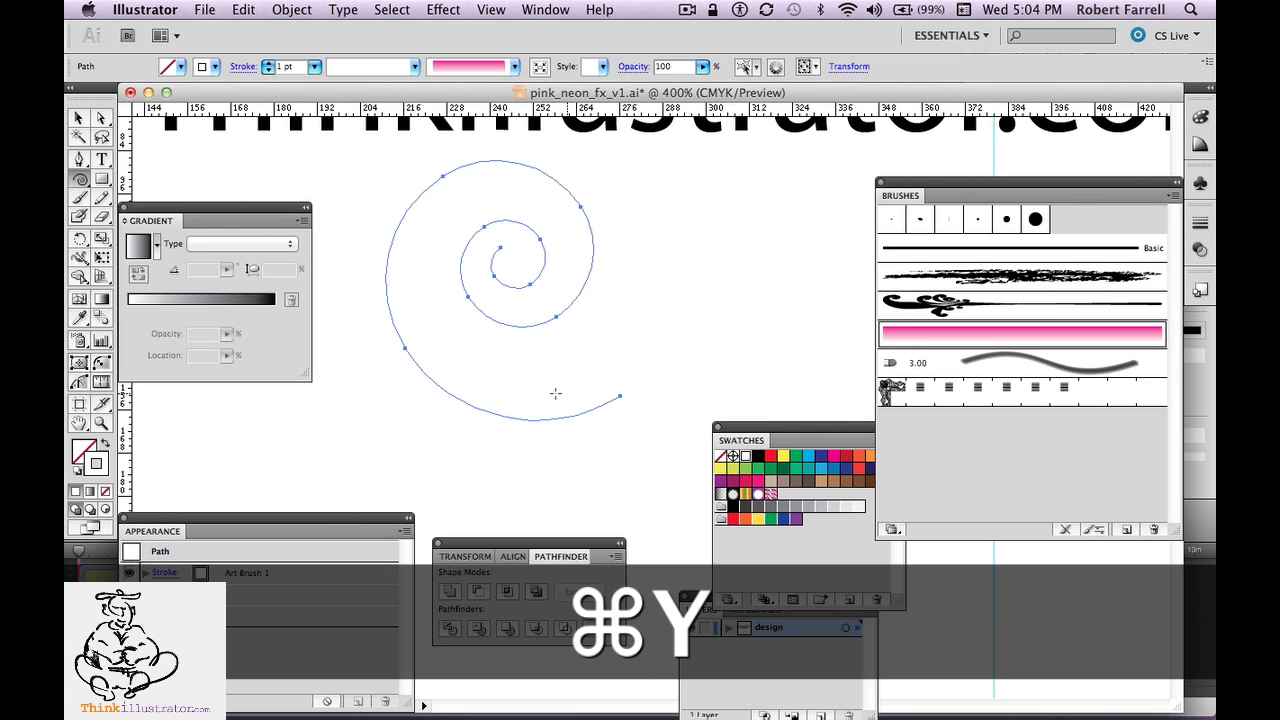
Give the spiral no fill and a CMYK Magenta stroke, and reapply the pink art brush to it.
{"action": "key", "text": "d"}
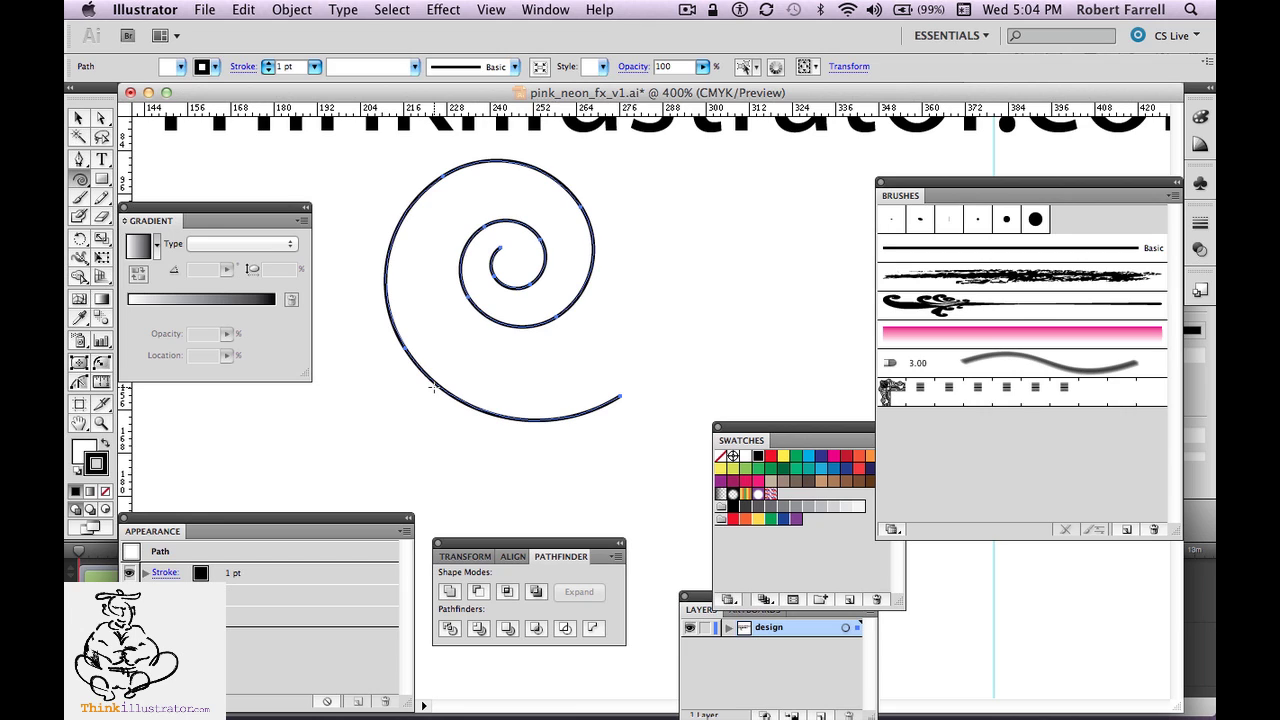
{"action": "key", "text": "x"}
{"action": "key", "text": "slash"}
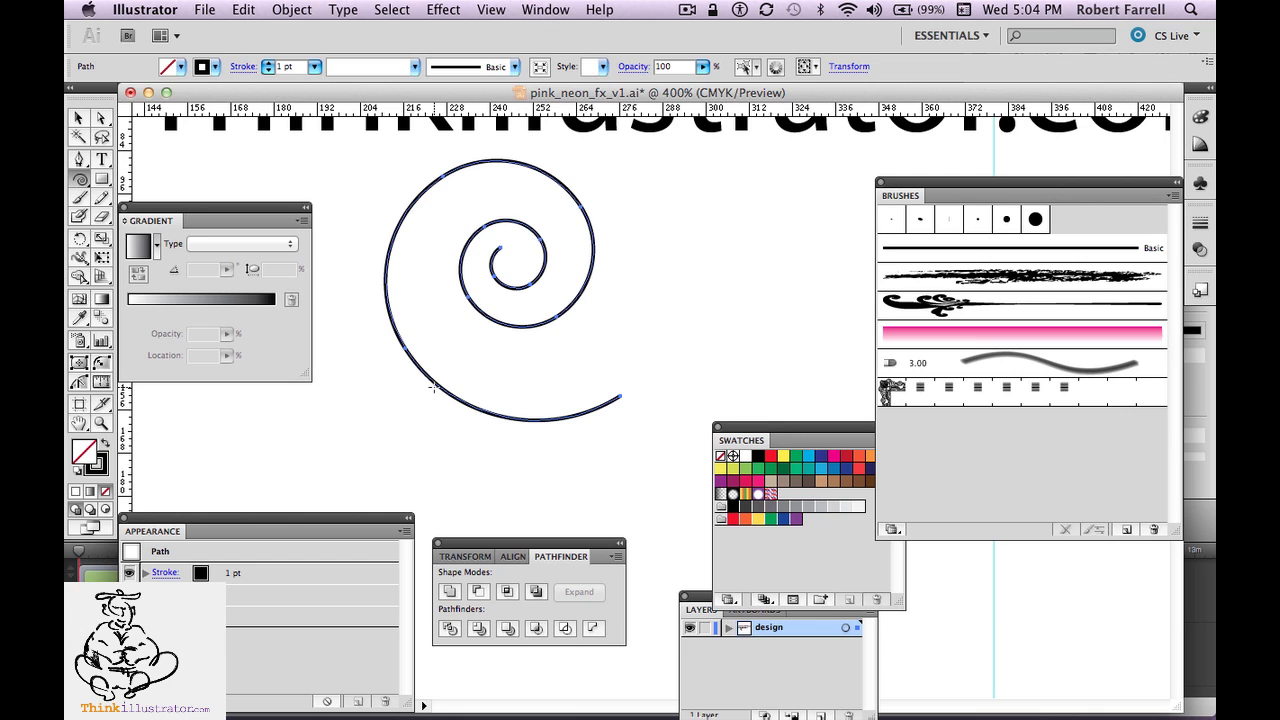
{"action": "key", "text": "x"}
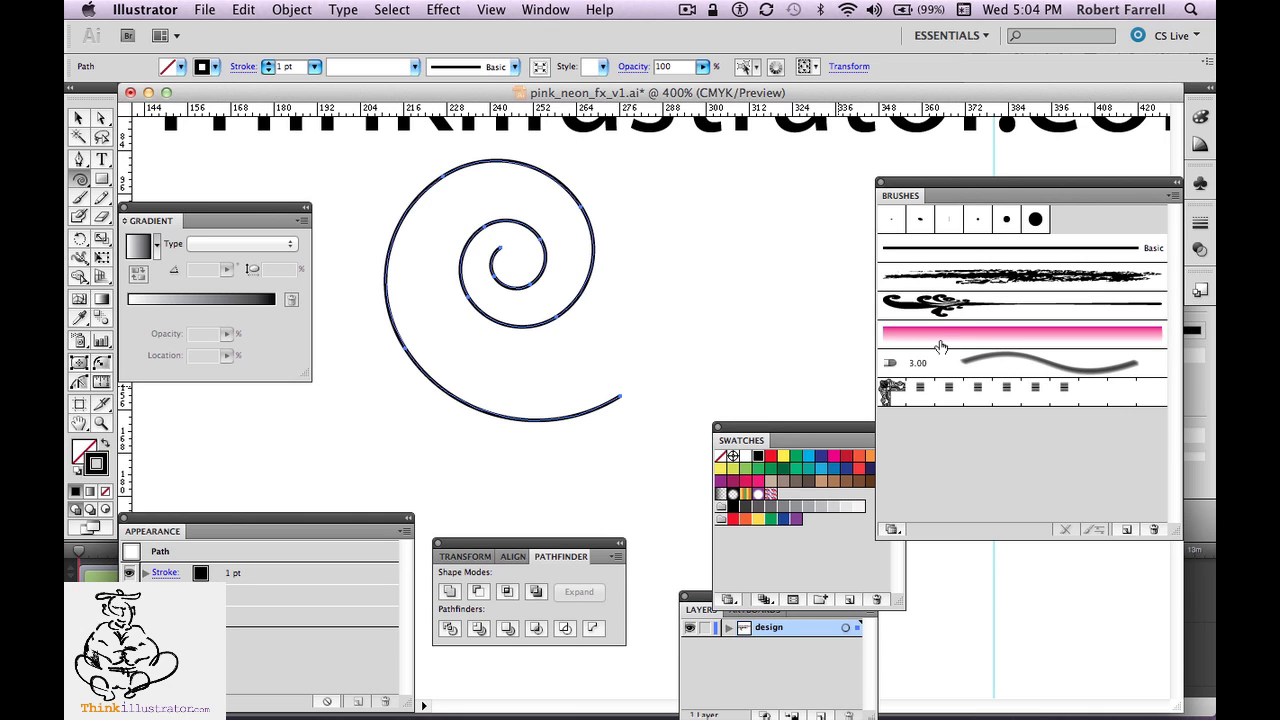
{"action": "left_click", "coordinate": [944, 334]}
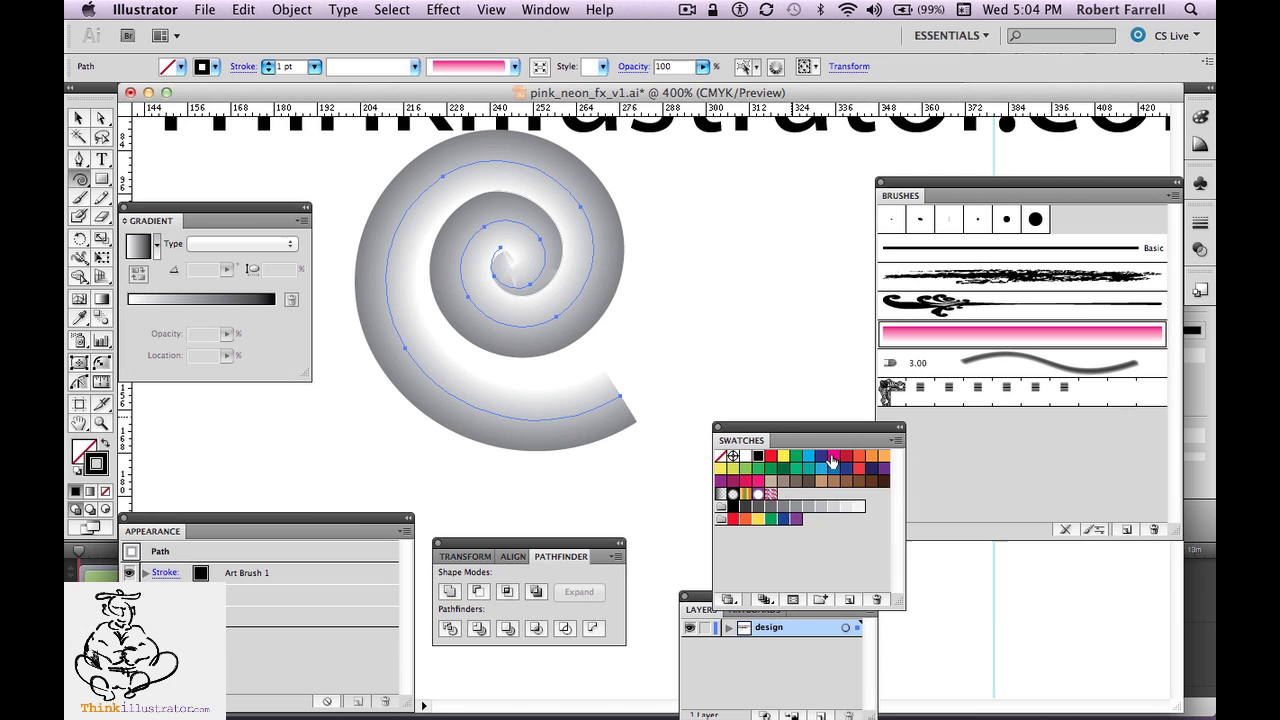
{"action": "left_click", "coordinate": [833, 458]}
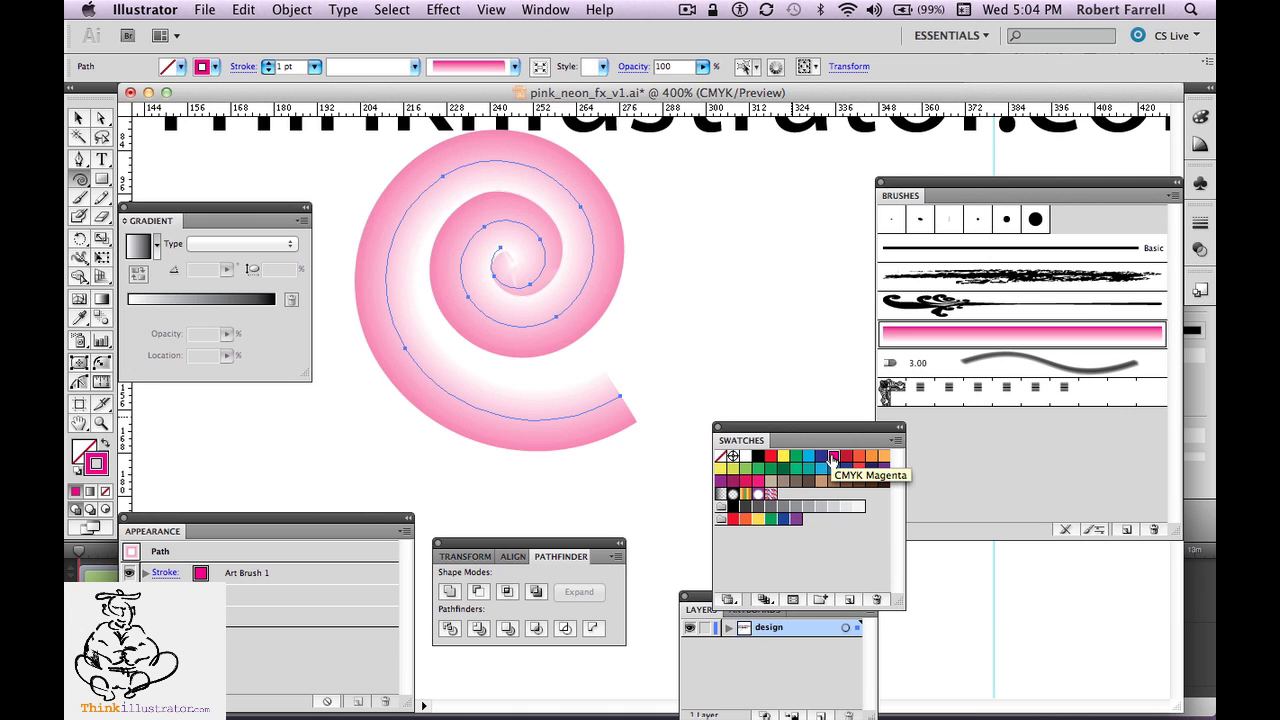
Change the pink art brush's colorization method to Tints and Shades, apply it to the existing strokes, and deselect the spiral.
{"action": "left_click", "coordinate": [957, 343]}
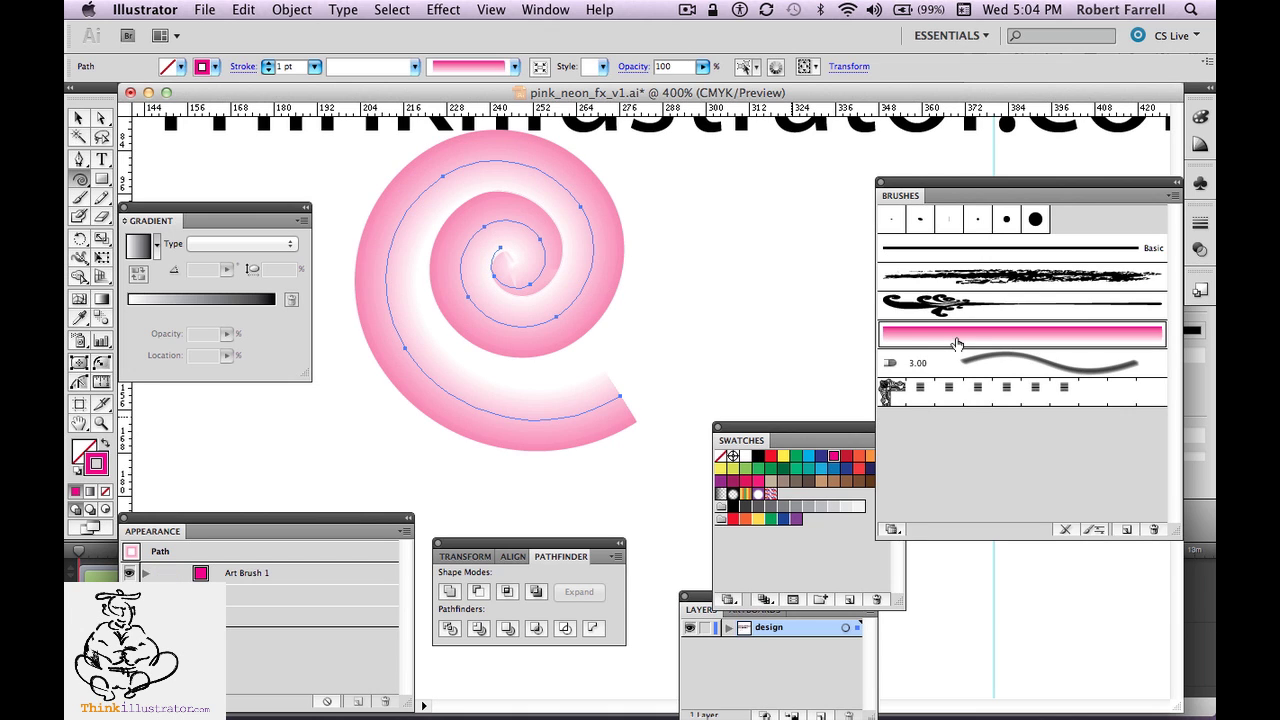
{"action": "double_click", "coordinate": [957, 343]}
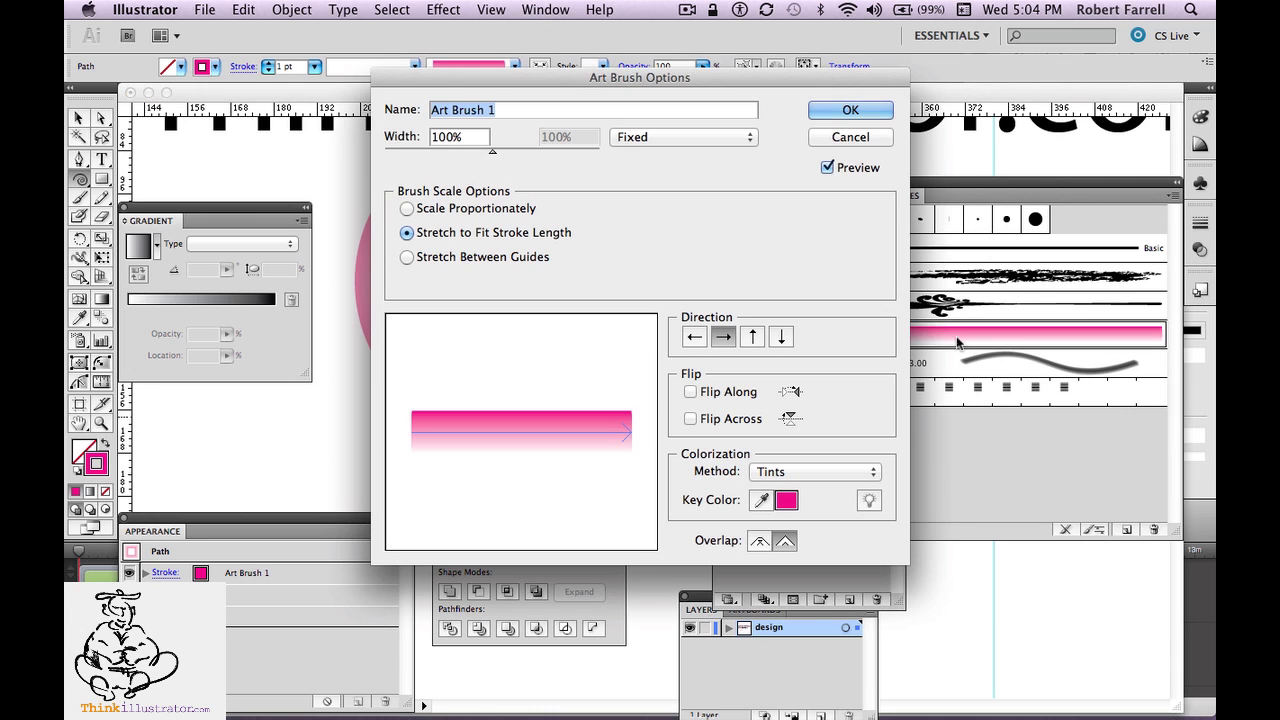
{"action": "left_click", "coordinate": [818, 476]}
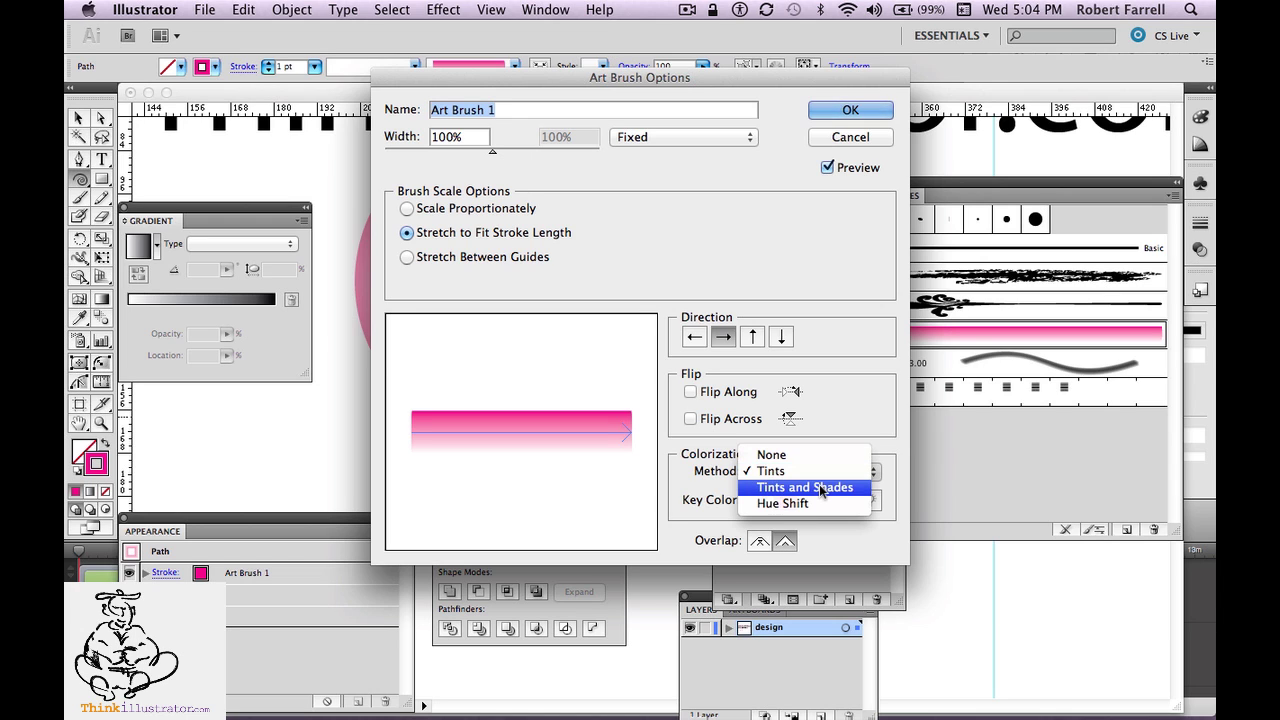
{"action": "left_click", "coordinate": [820, 487]}
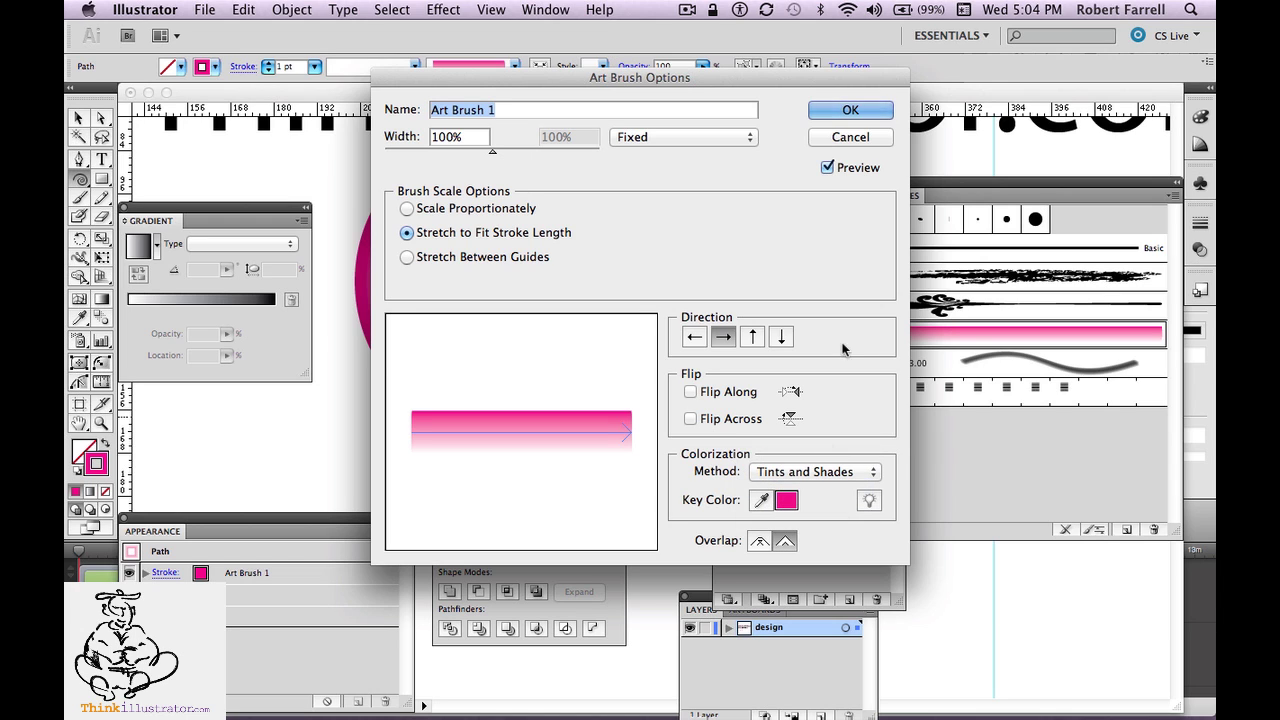
{"action": "left_click", "coordinate": [849, 111]}
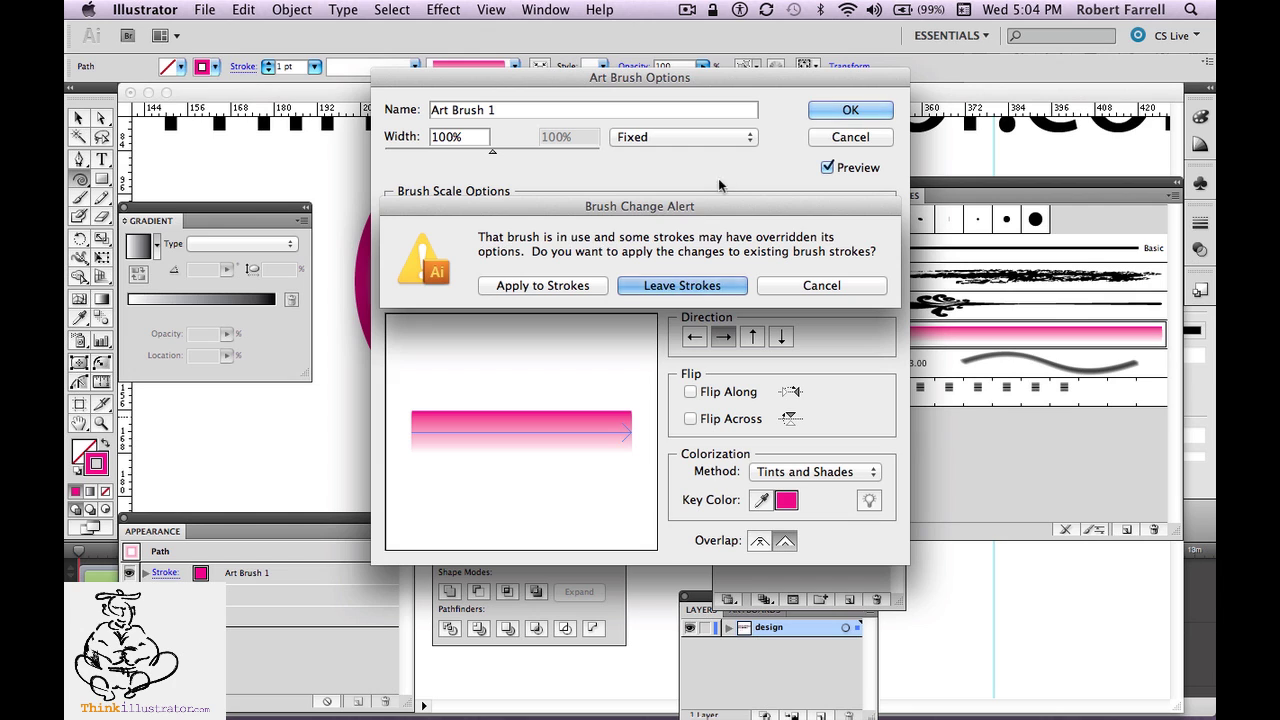
{"action": "left_click", "coordinate": [588, 285]}
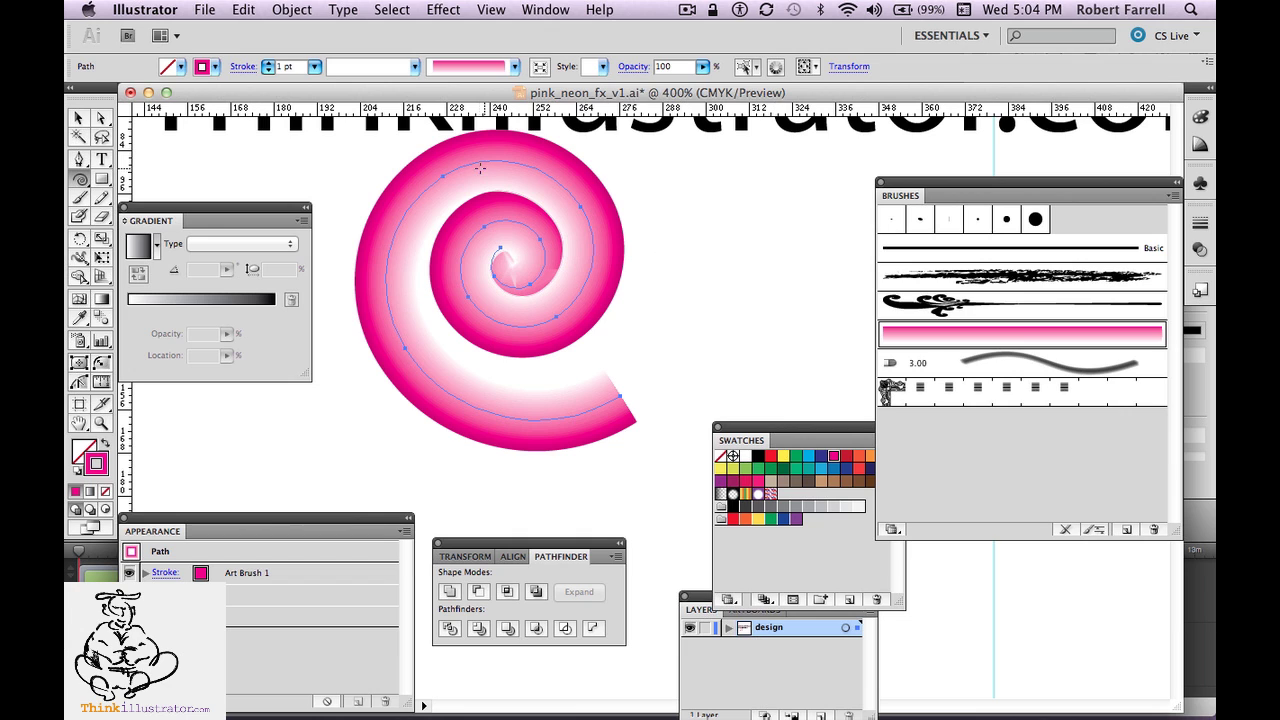
{"action": "left_click", "coordinate": [745, 328], "text": "super"}
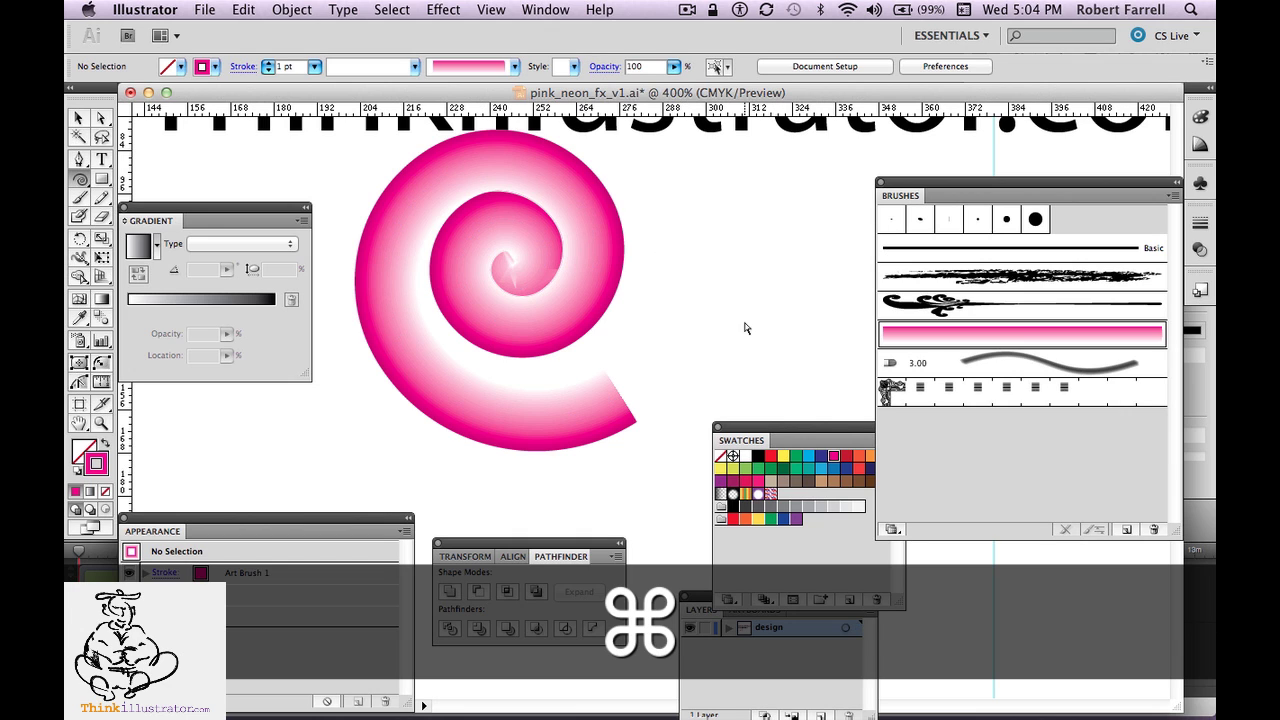
{"action": "left_click_drag", "start_coordinate": [591, 289], "coordinate": [675, 325]}
{"action": "key", "text": "super+z"}
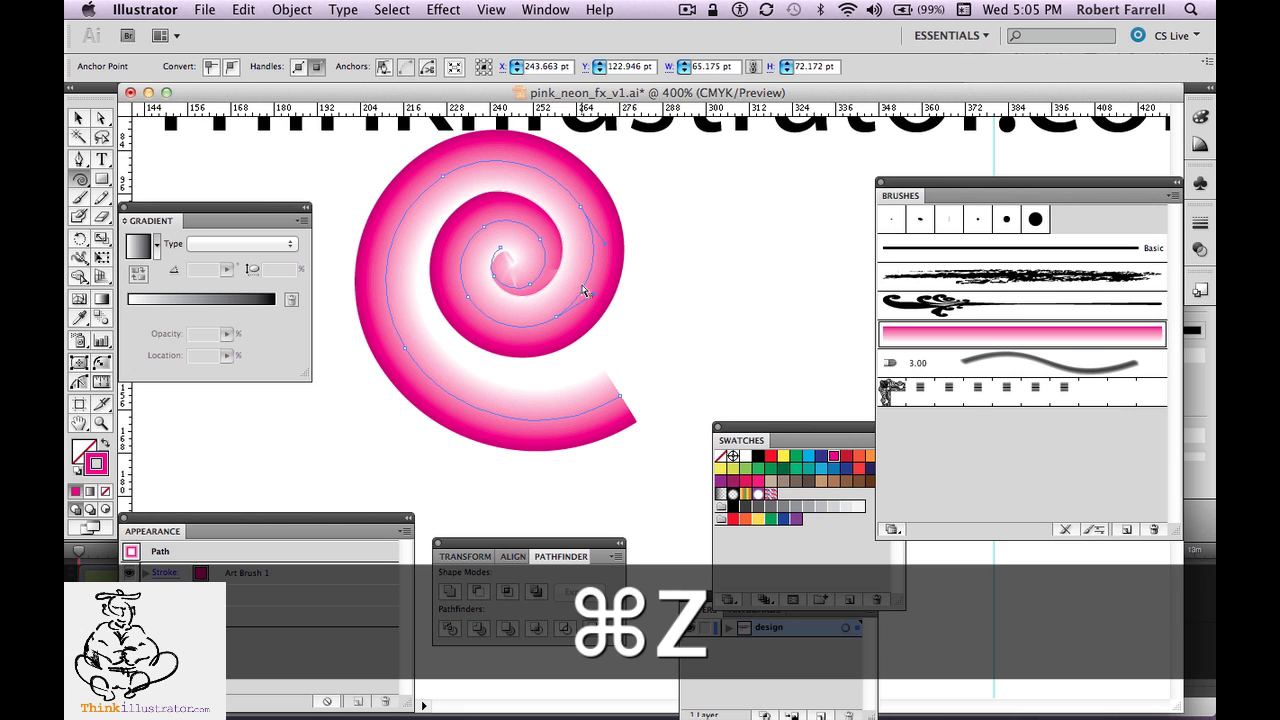
{"action": "key", "text": "super+z"}
Test the brush in CMYK Green on a duplicate of the spiral and delete that duplicate.
{"action": "left_click_drag", "start_coordinate": [606, 286], "coordinate": [723, 325]}
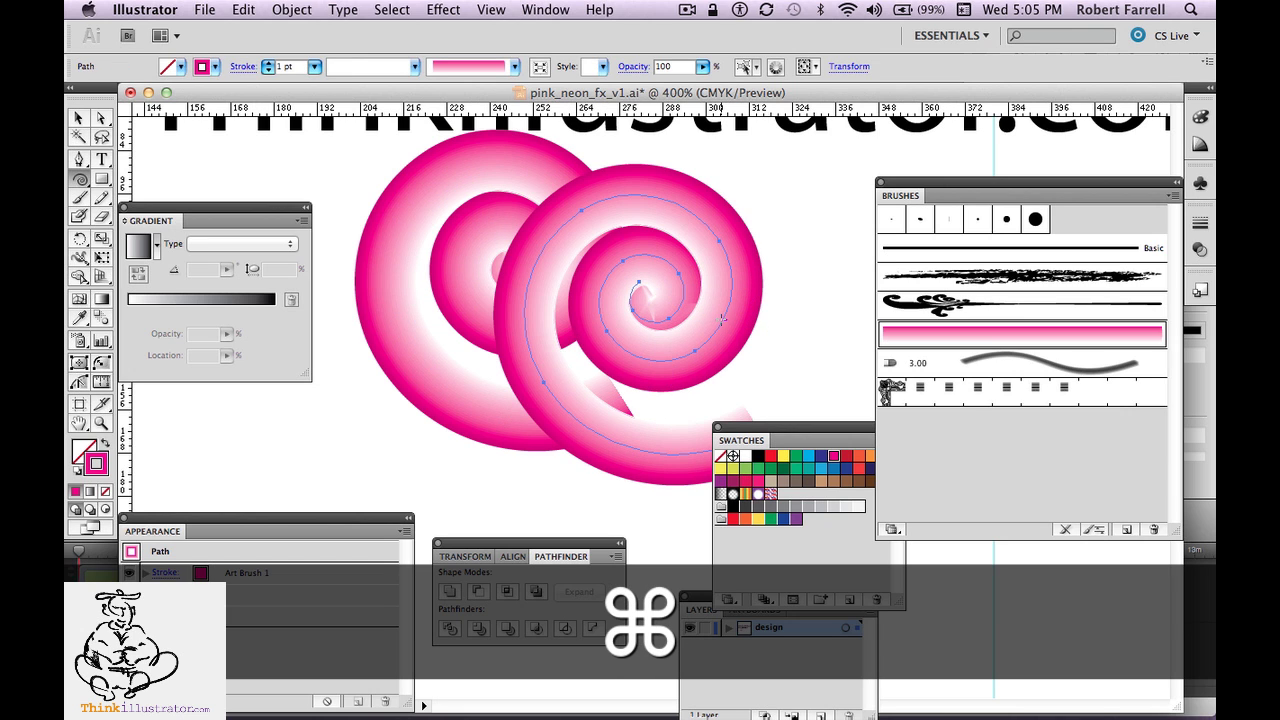
{"action": "left_click", "coordinate": [796, 457]}
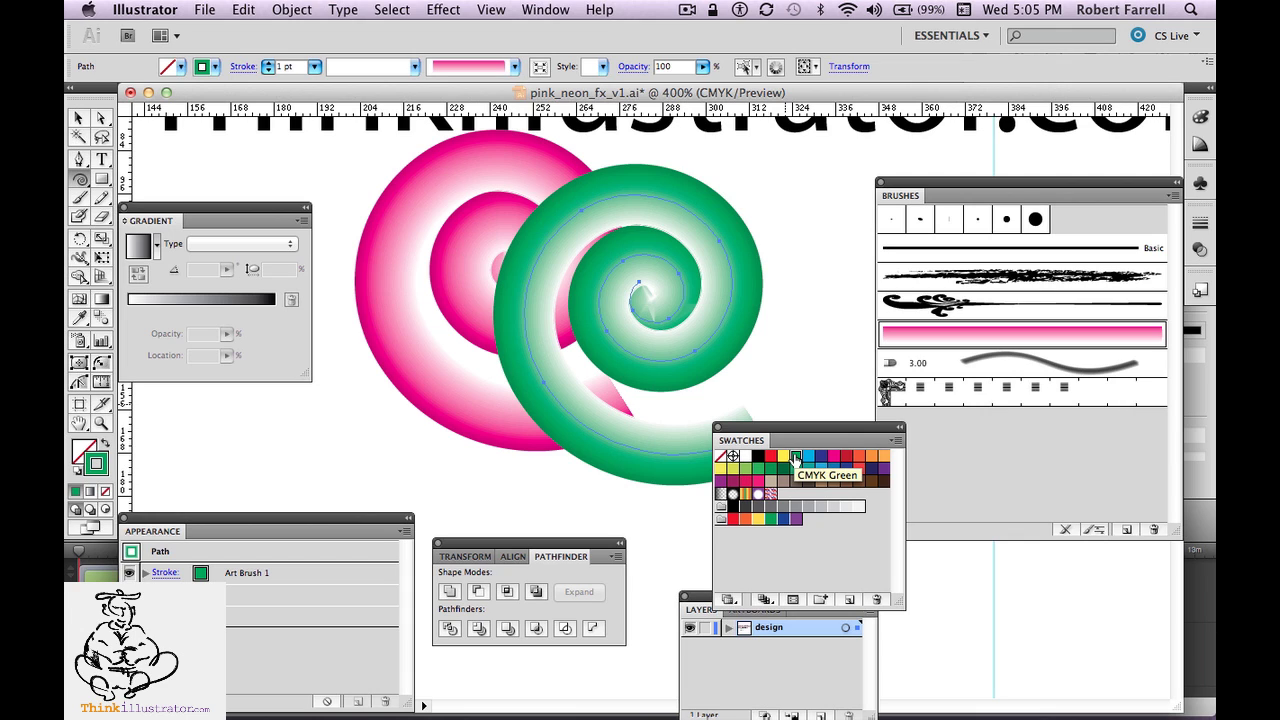
{"action": "key", "text": "Delete"}
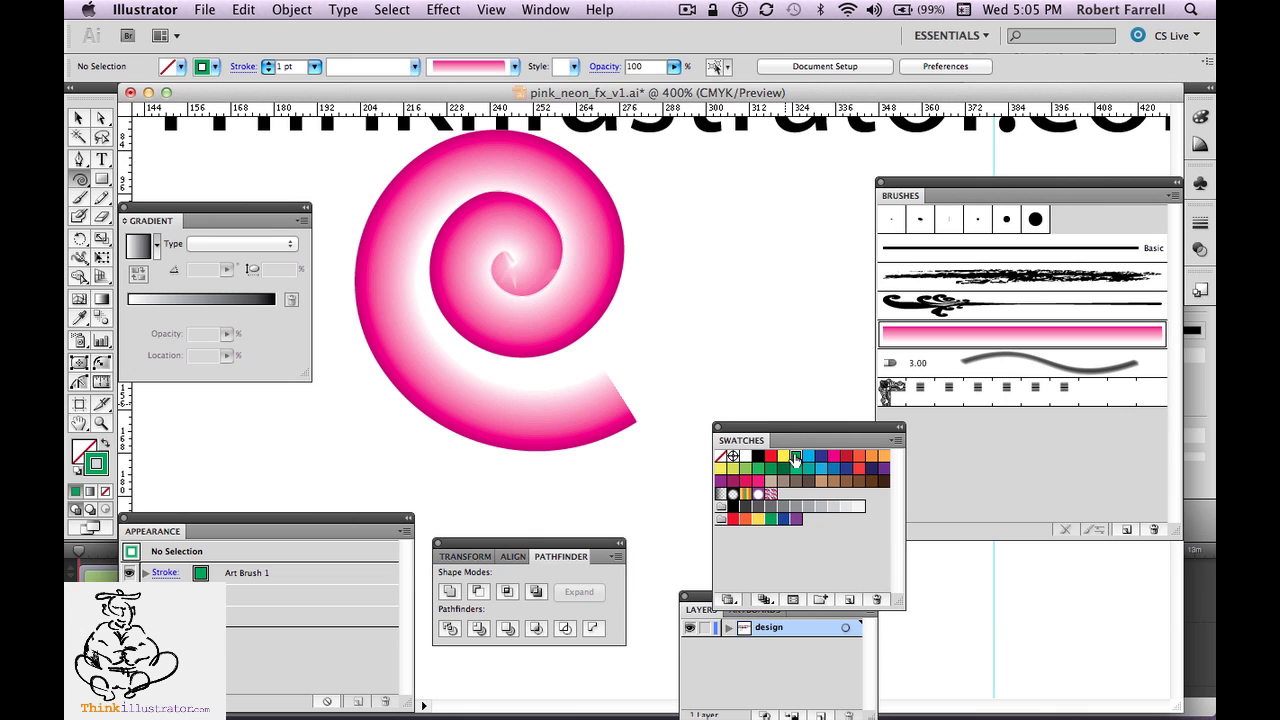
Delete the magenta spiral and show the hidden pink-to-white blend again, leaving it deselected.
{"action": "left_click", "coordinate": [575, 312], "text": "alt+super"}
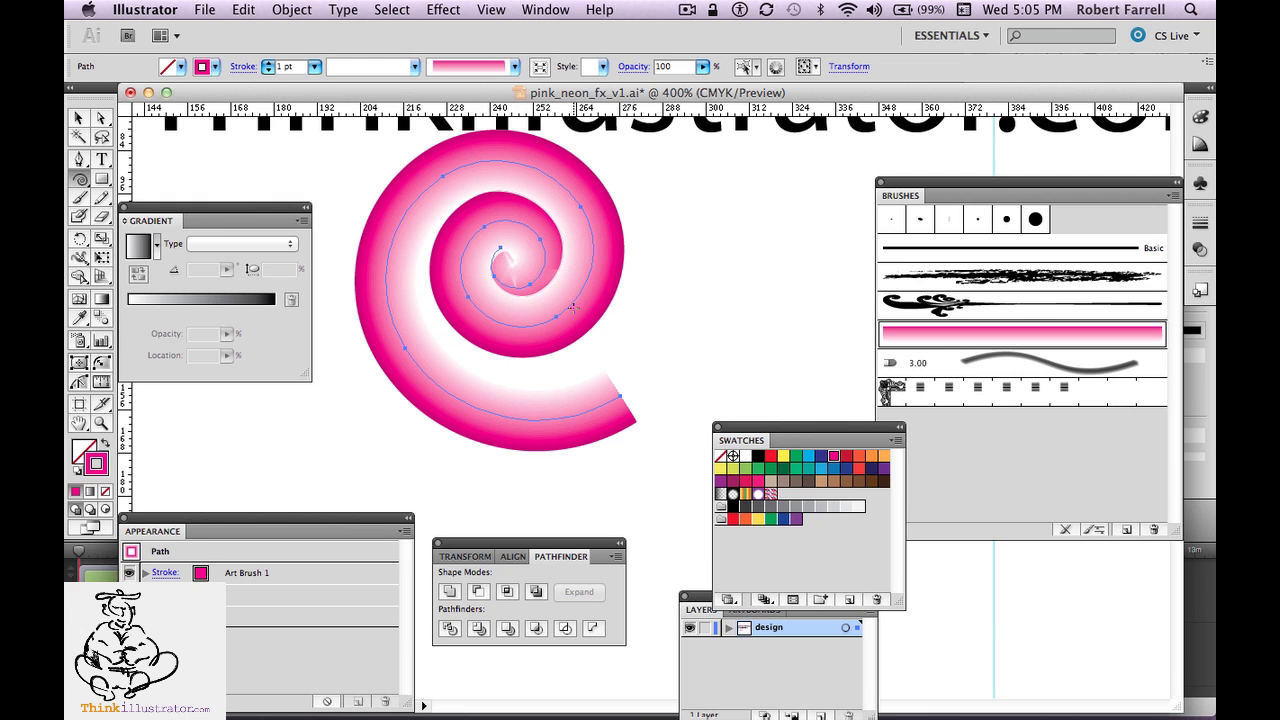
{"action": "key", "text": "Delete"}
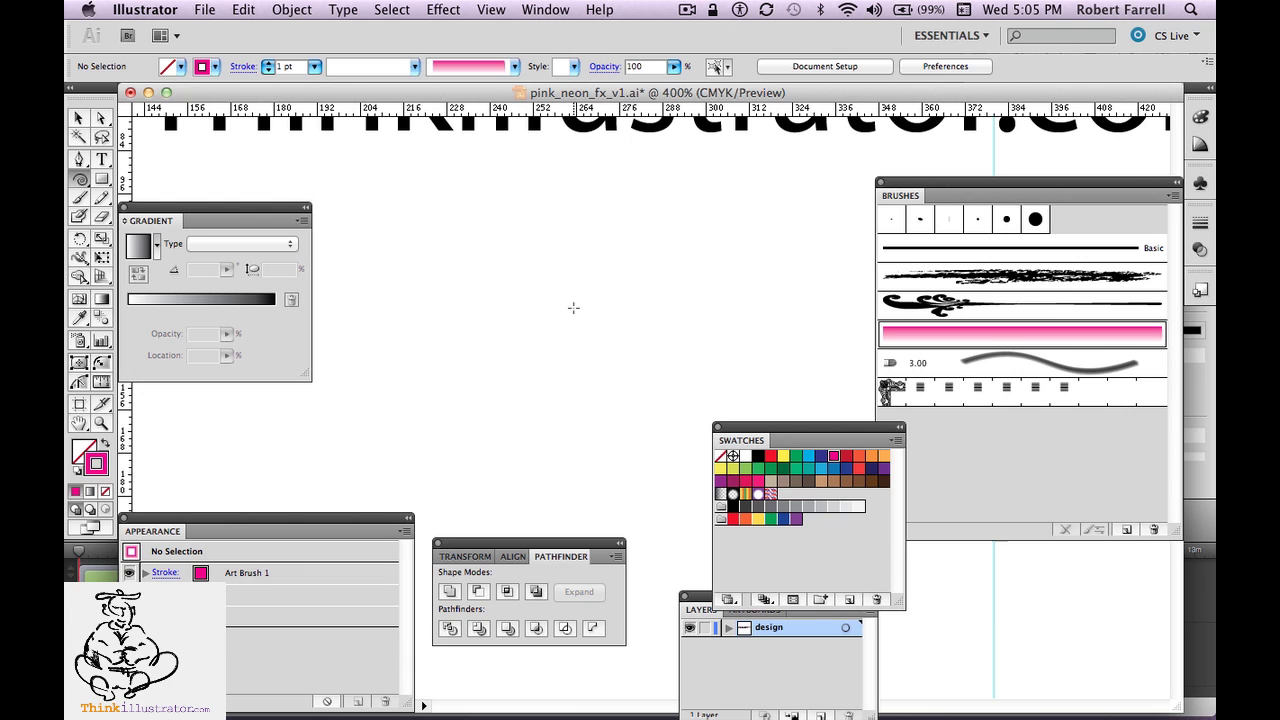
{"action": "left_click", "coordinate": [288, 10]}
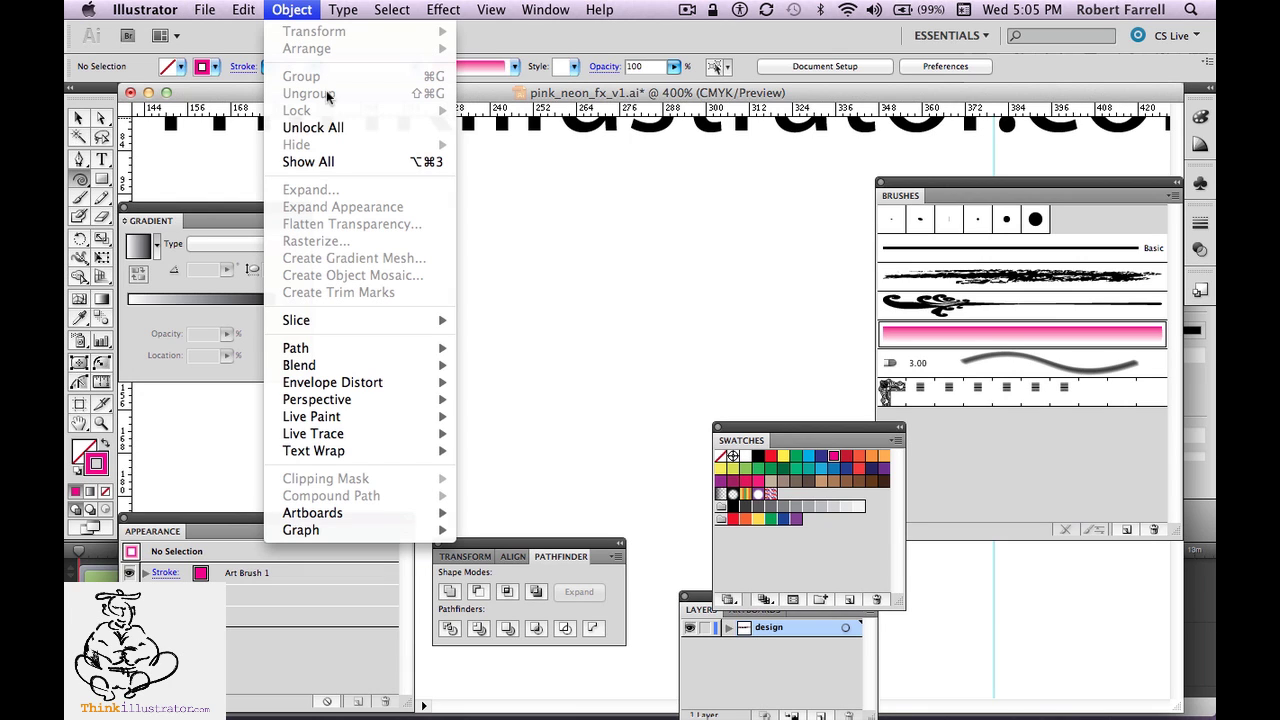
{"action": "left_click", "coordinate": [334, 162]}
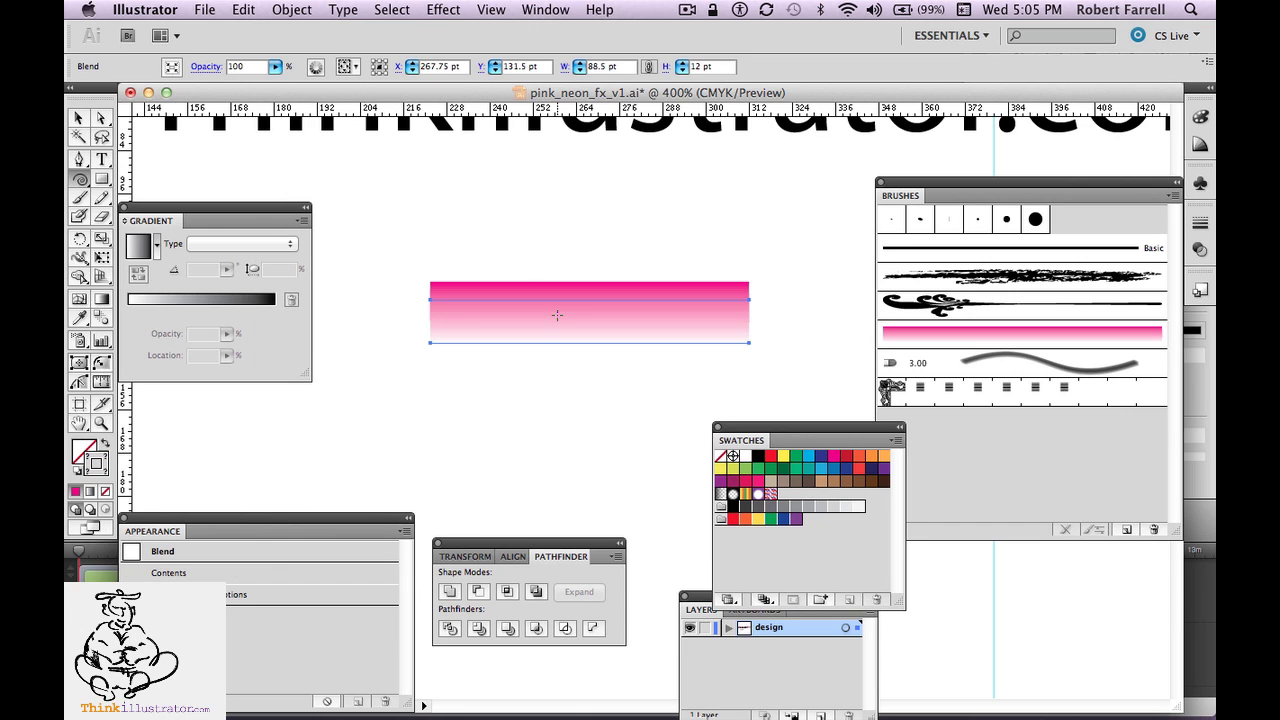
{"action": "left_click", "coordinate": [543, 270]}
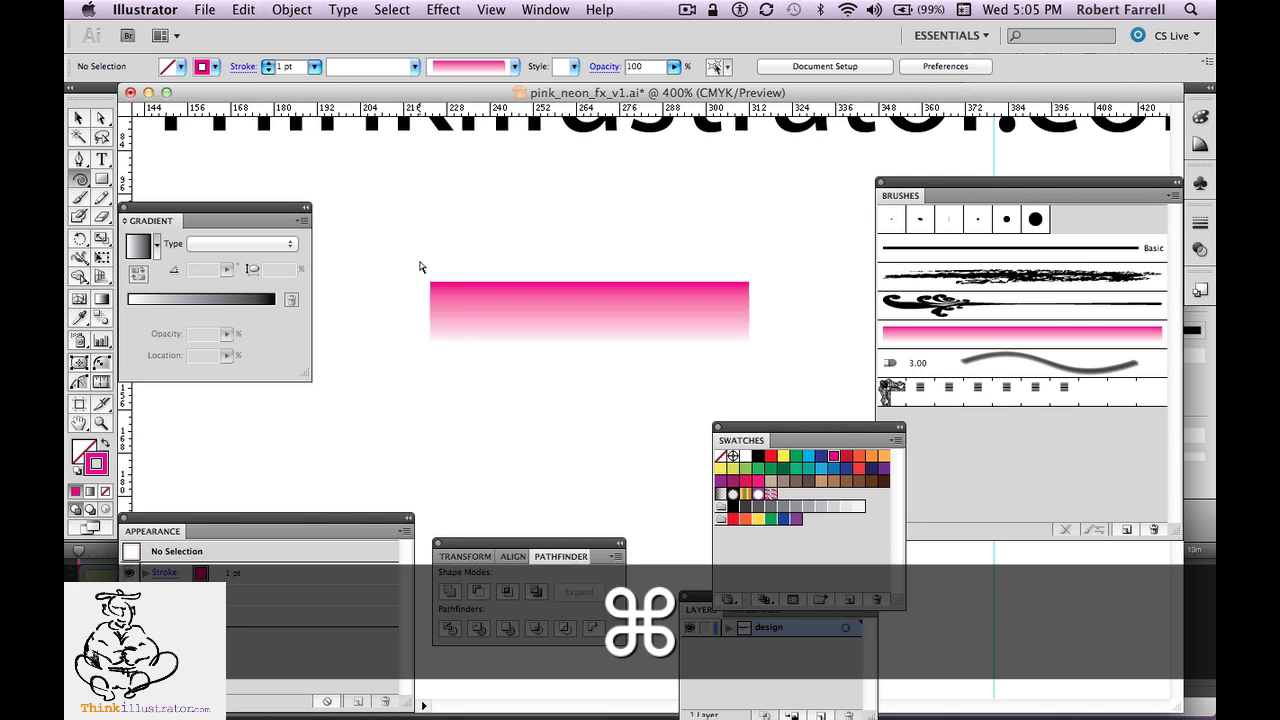
Check the blend's two source lines in outline view and try selecting the anchor points at either end.
{"action": "key", "text": "ctrl+y"}
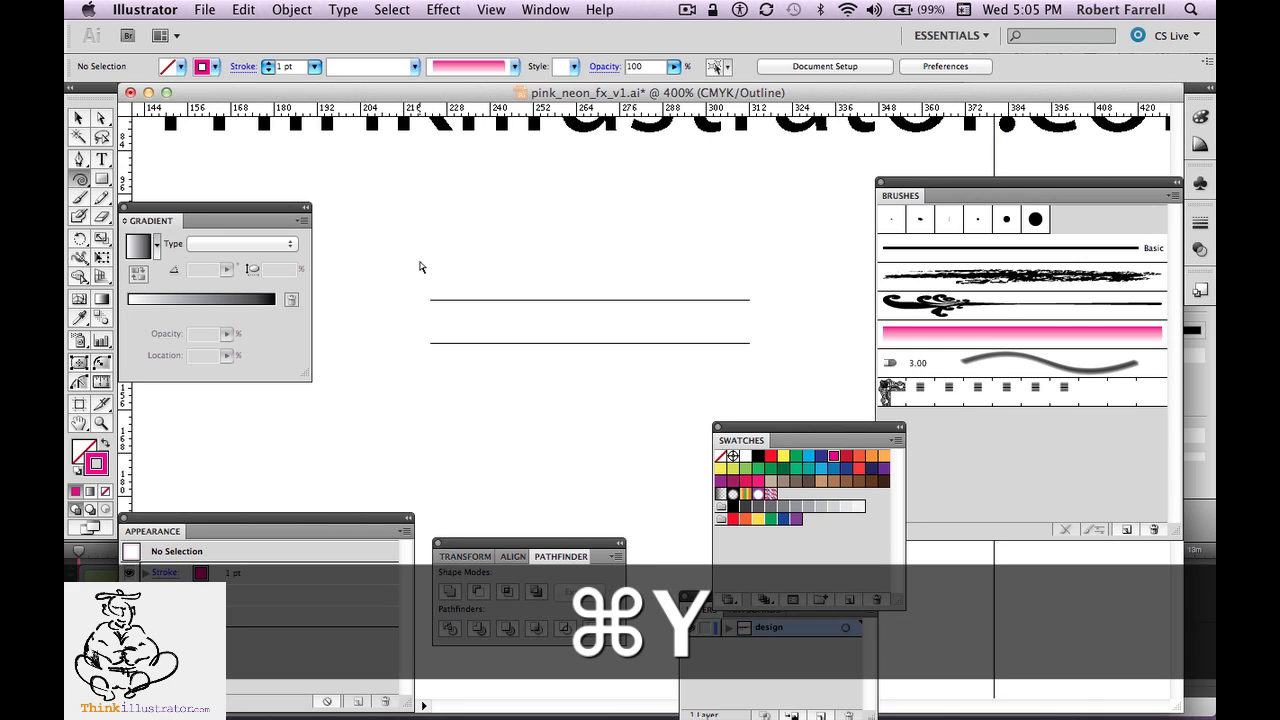
{"action": "key", "text": "ctrl+y"}
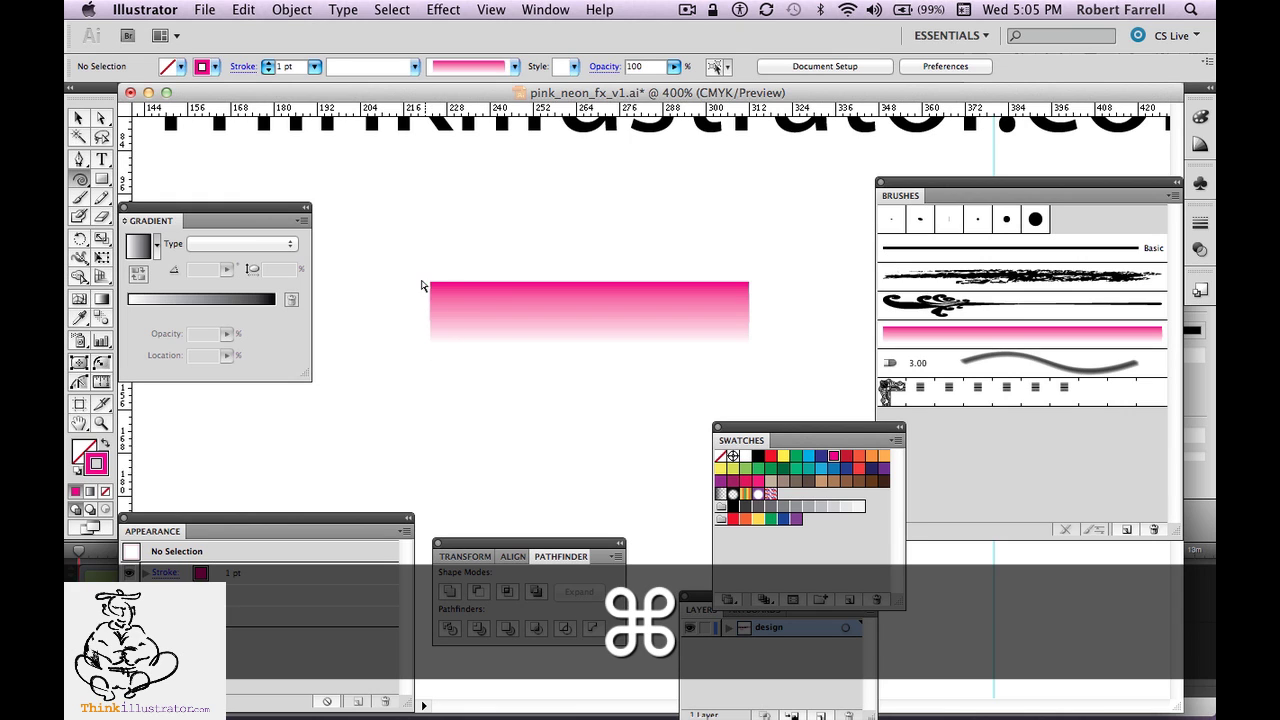
{"action": "left_click_drag", "start_coordinate": [410, 253], "coordinate": [487, 392]}
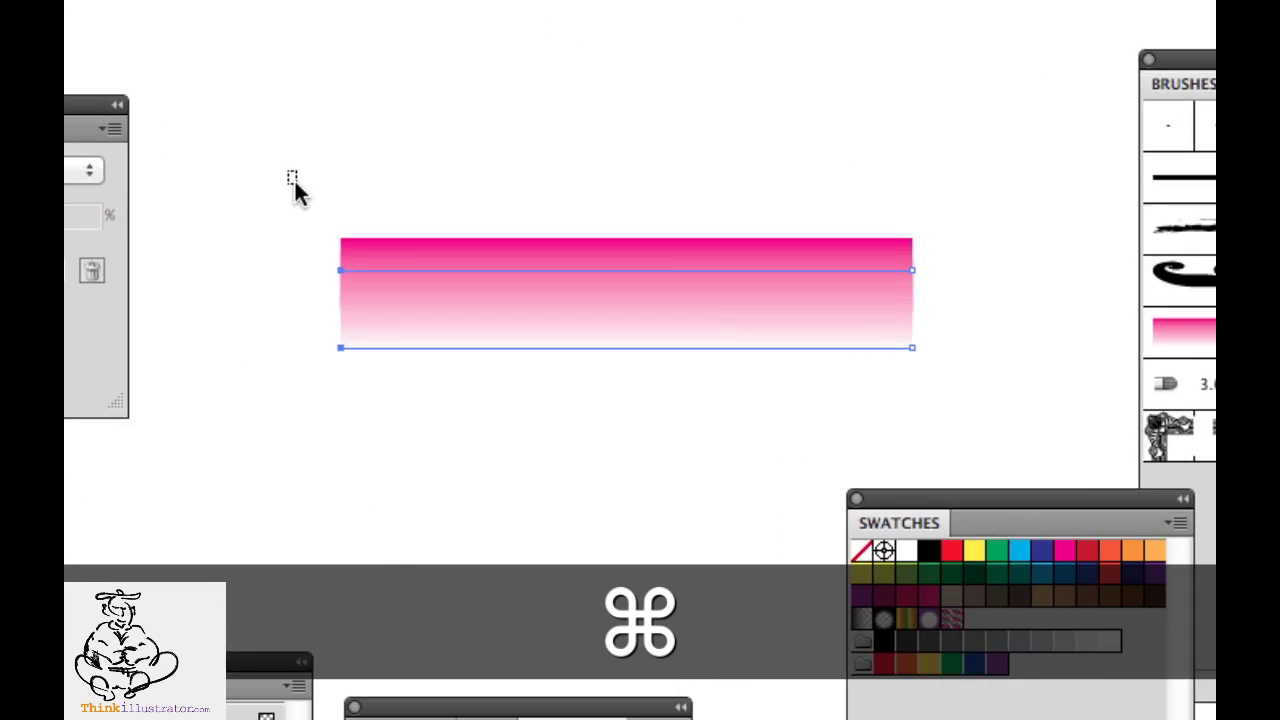
{"action": "left_click_drag", "start_coordinate": [401, 244], "coordinate": [461, 381]}
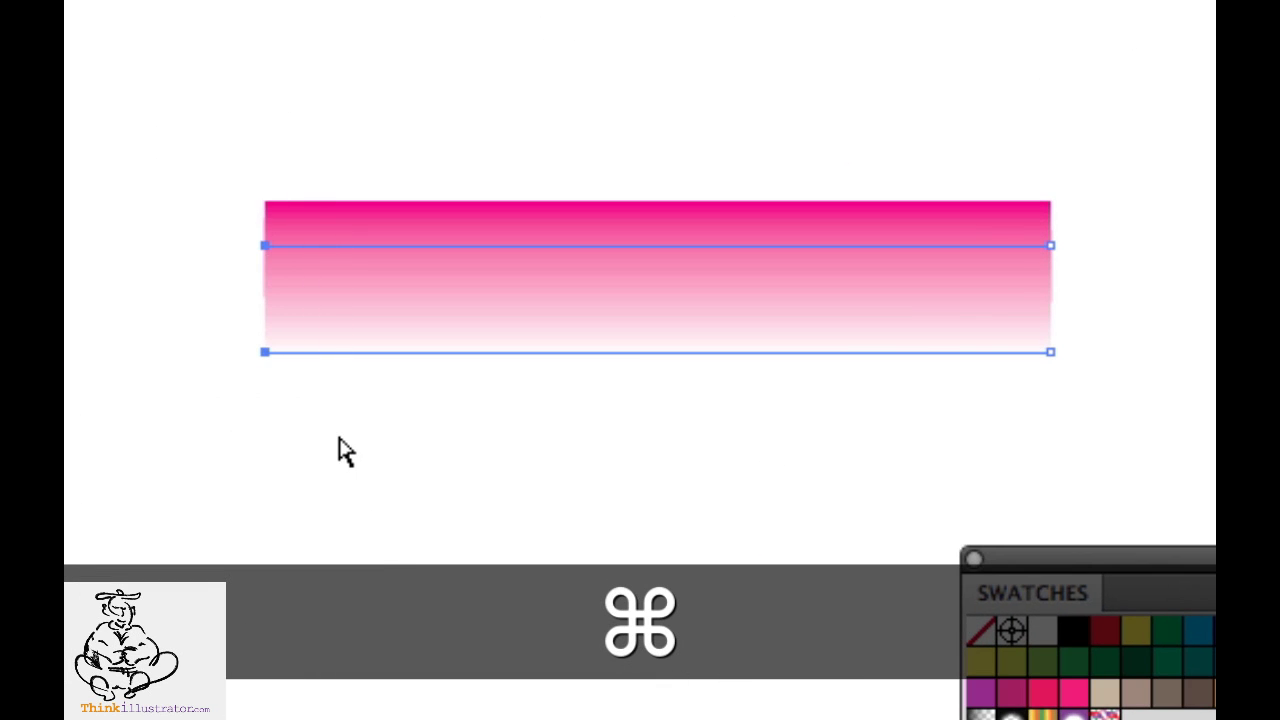
{"action": "left_click_drag", "start_coordinate": [958, 68], "coordinate": [1182, 468]}
{"action": "left_click_drag", "start_coordinate": [181, 103], "coordinate": [352, 480]}
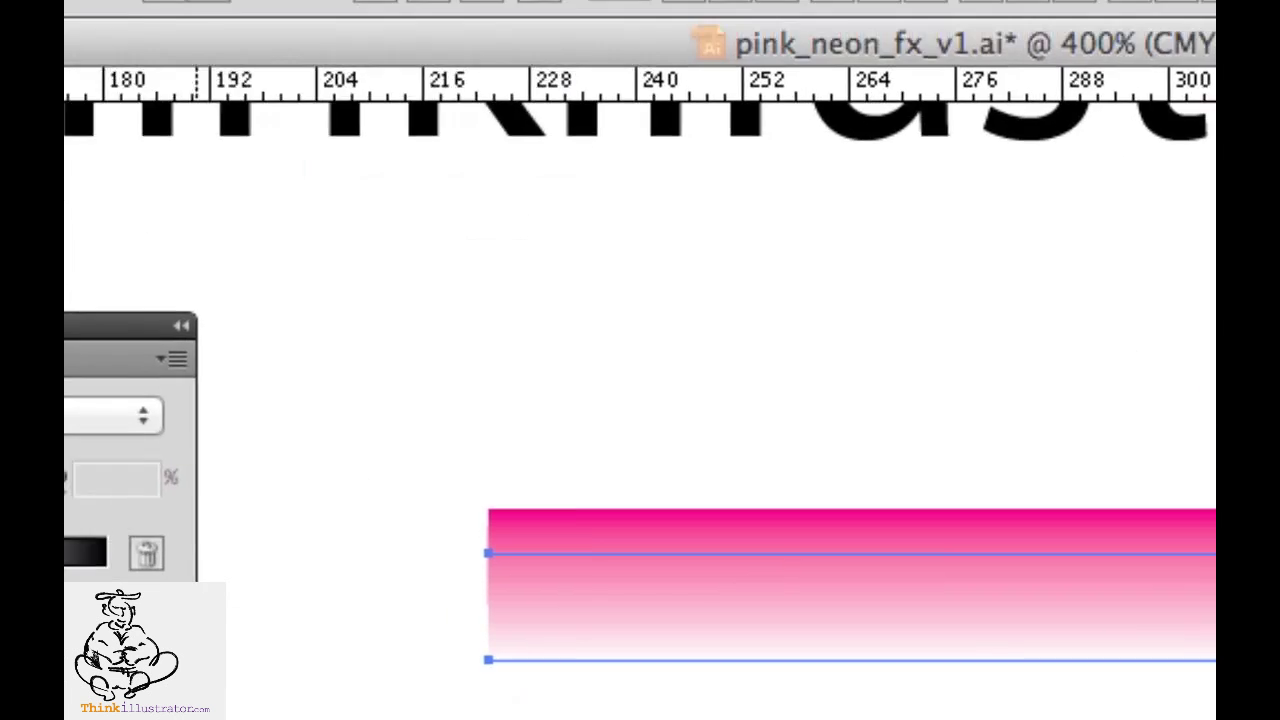
Average the two anchor points at the left end of the blend's lines along both axes.
{"action": "left_click", "coordinate": [282, 24]}
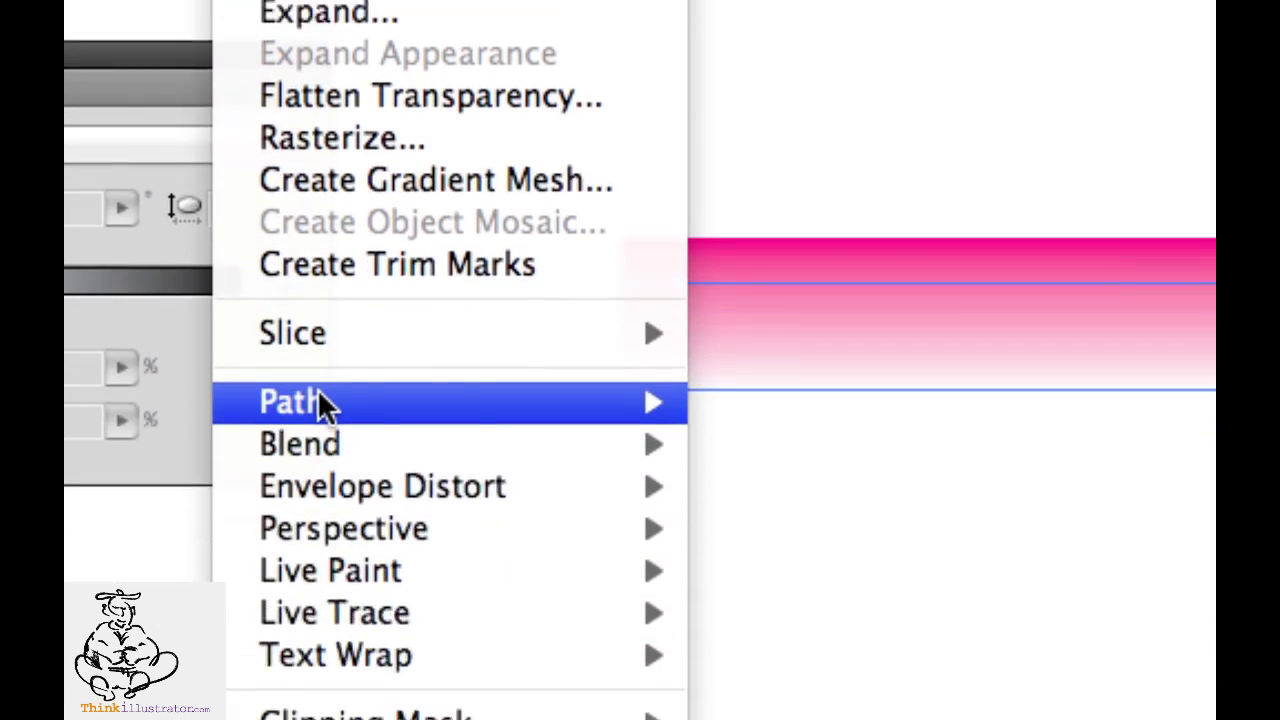
{"action": "mouse_move", "coordinate": [322, 320]}
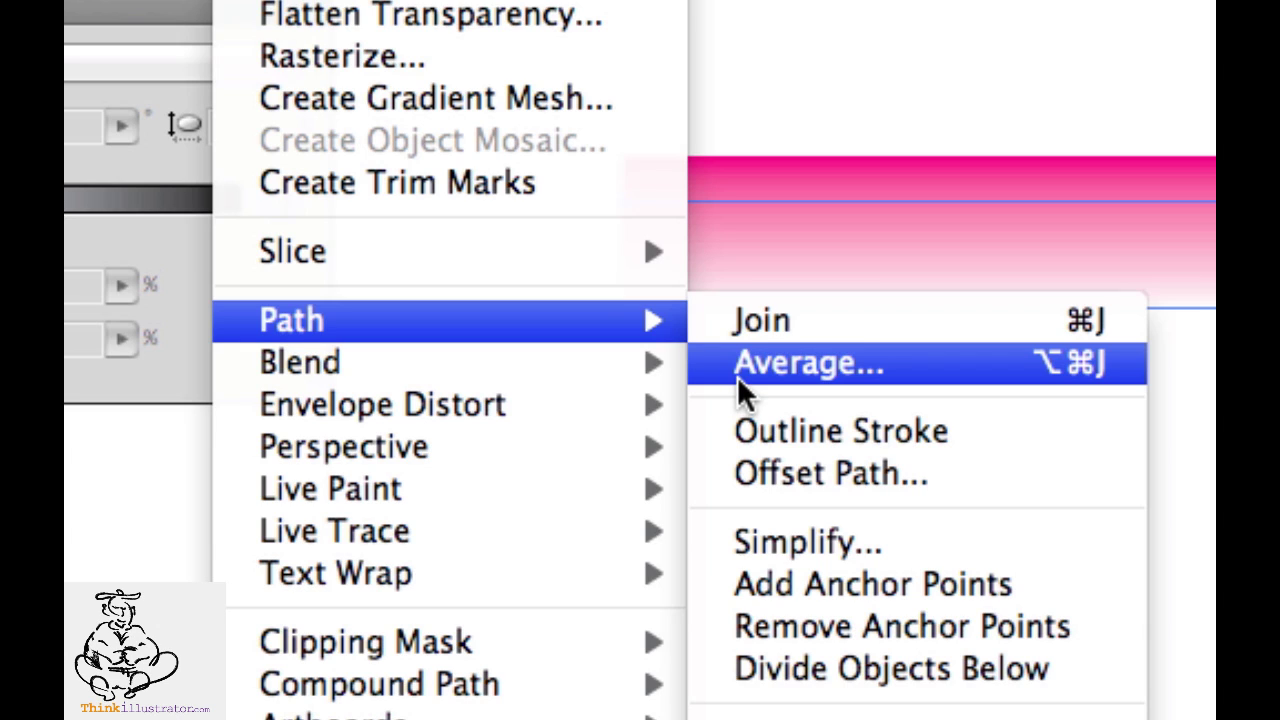
{"action": "left_click", "coordinate": [866, 52]}
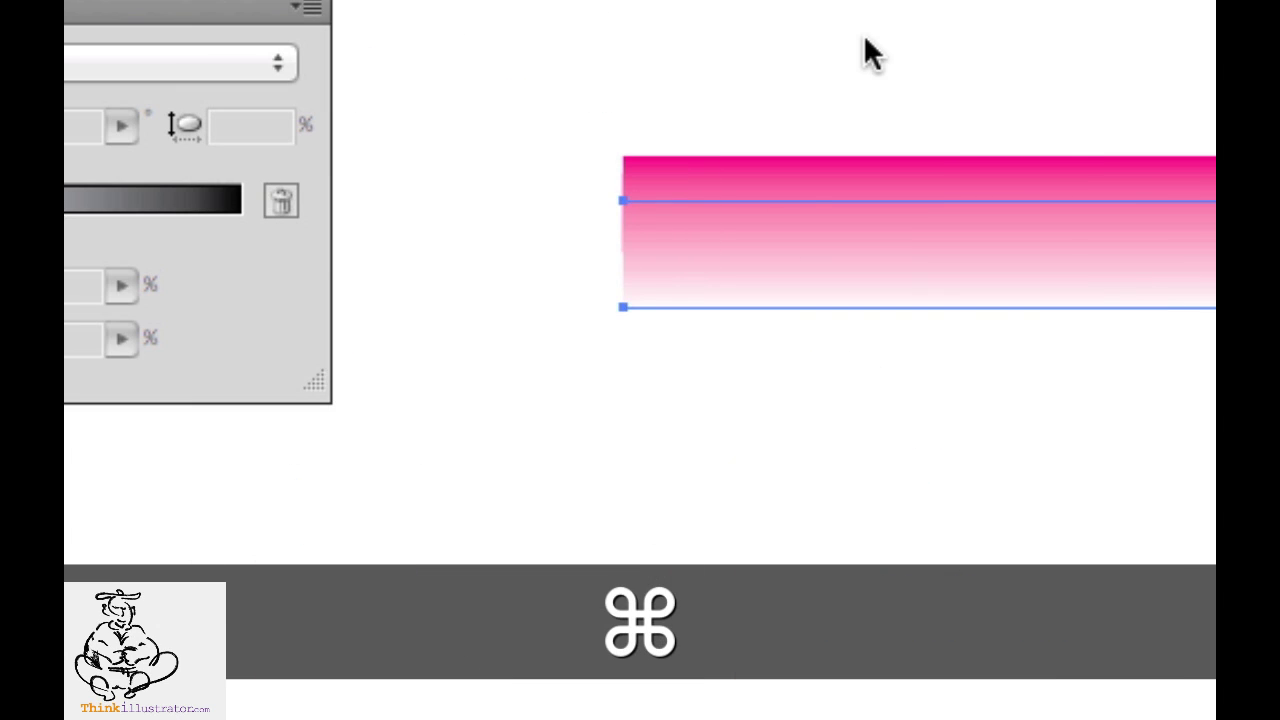
{"action": "left_click_drag", "start_coordinate": [570, 59], "coordinate": [630, 218]}
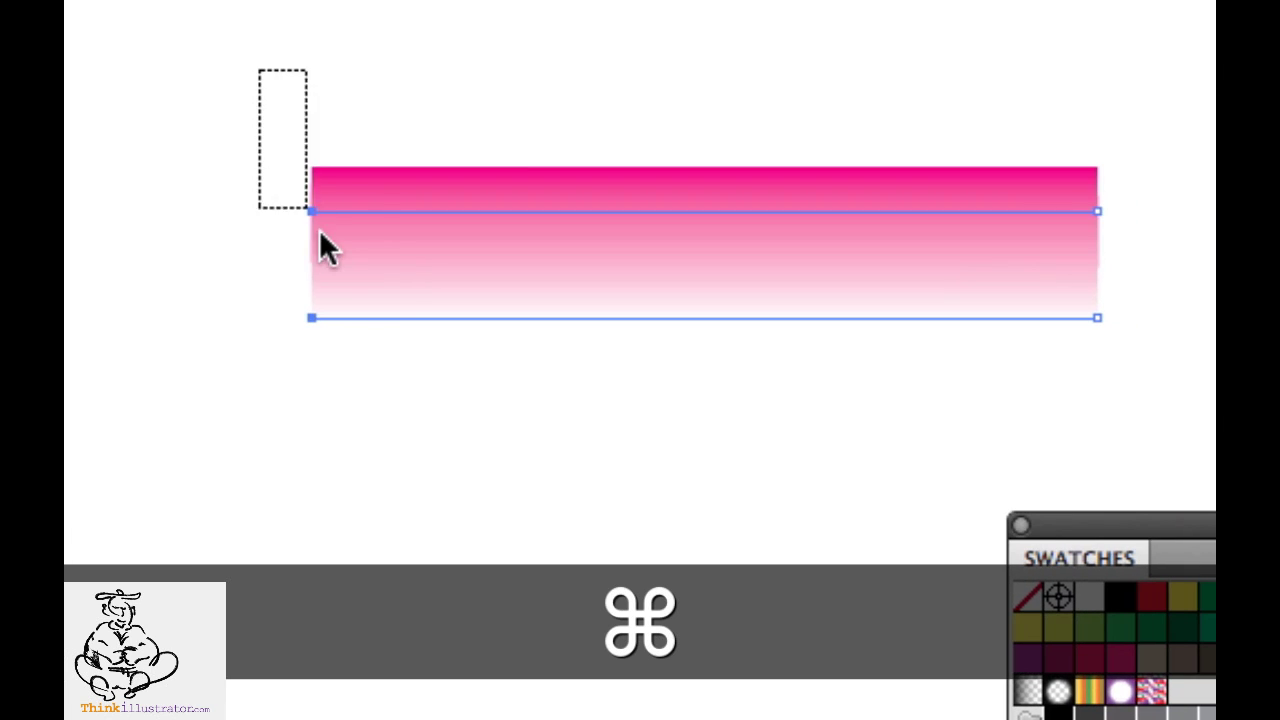
{"action": "left_click_drag", "start_coordinate": [319, 230], "coordinate": [398, 410]}
{"action": "key", "text": "alt"}
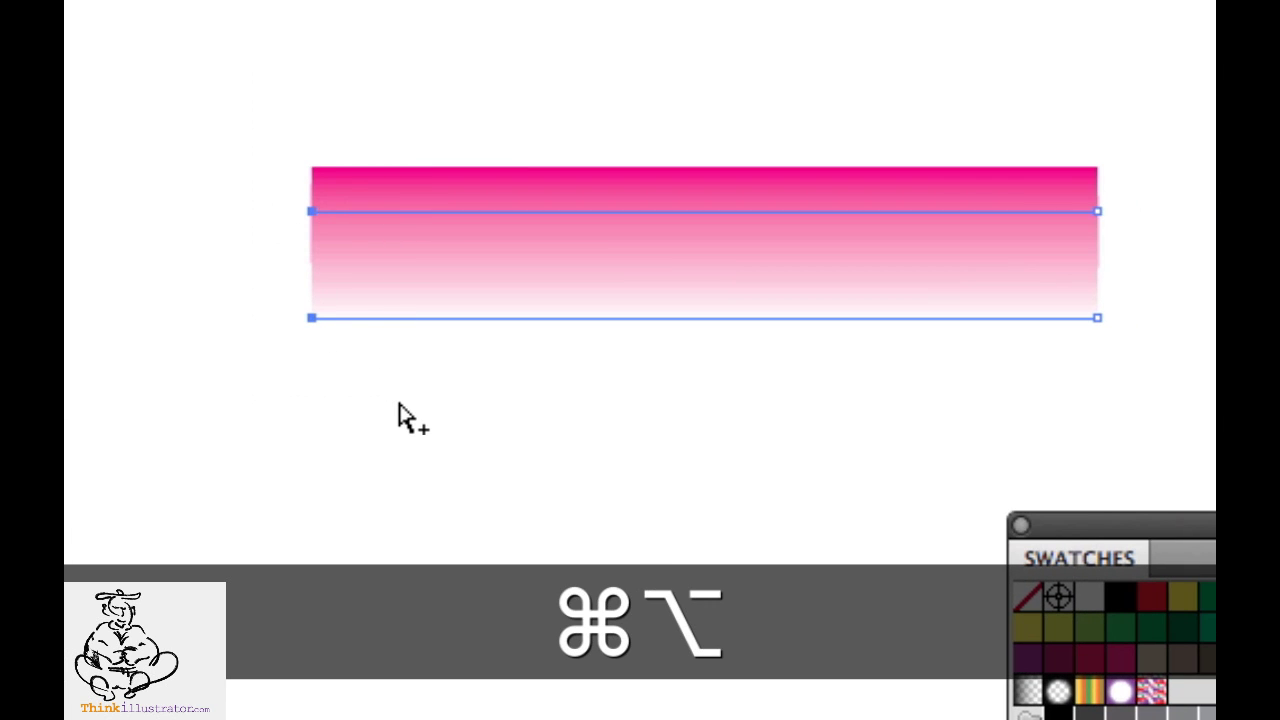
{"action": "key", "text": "super+alt+j"}
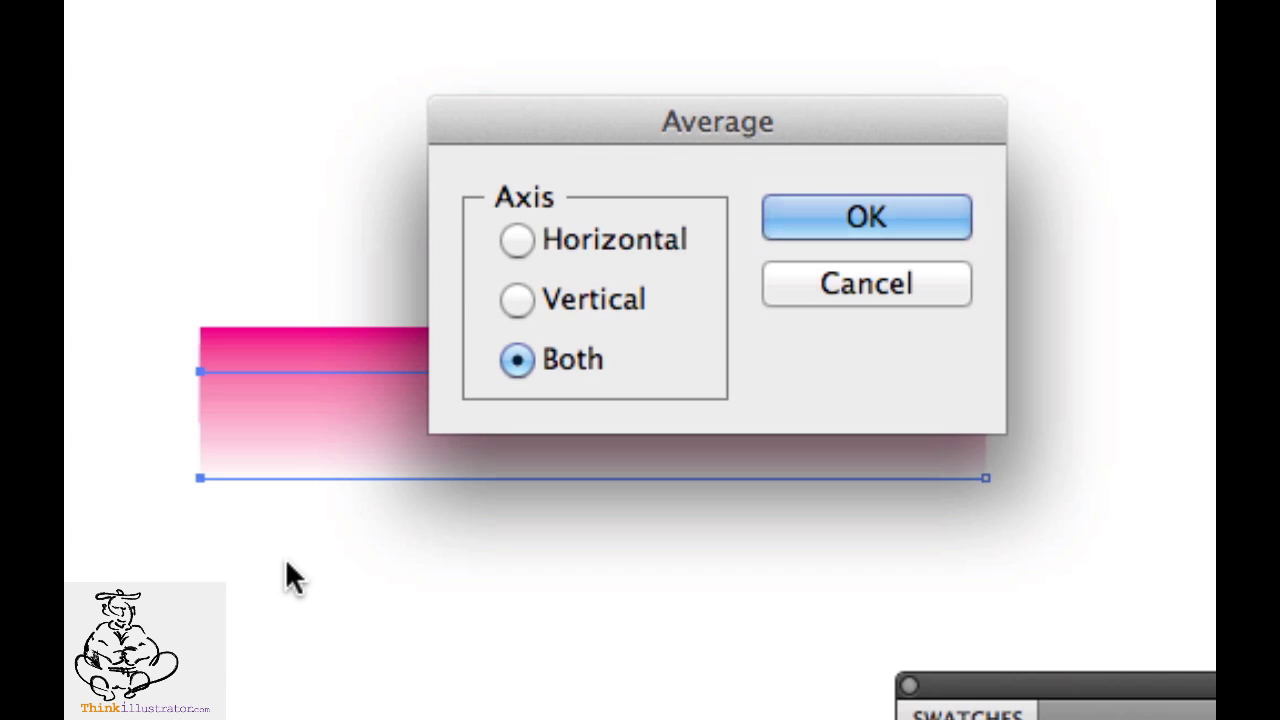
{"action": "key", "text": "Return"}
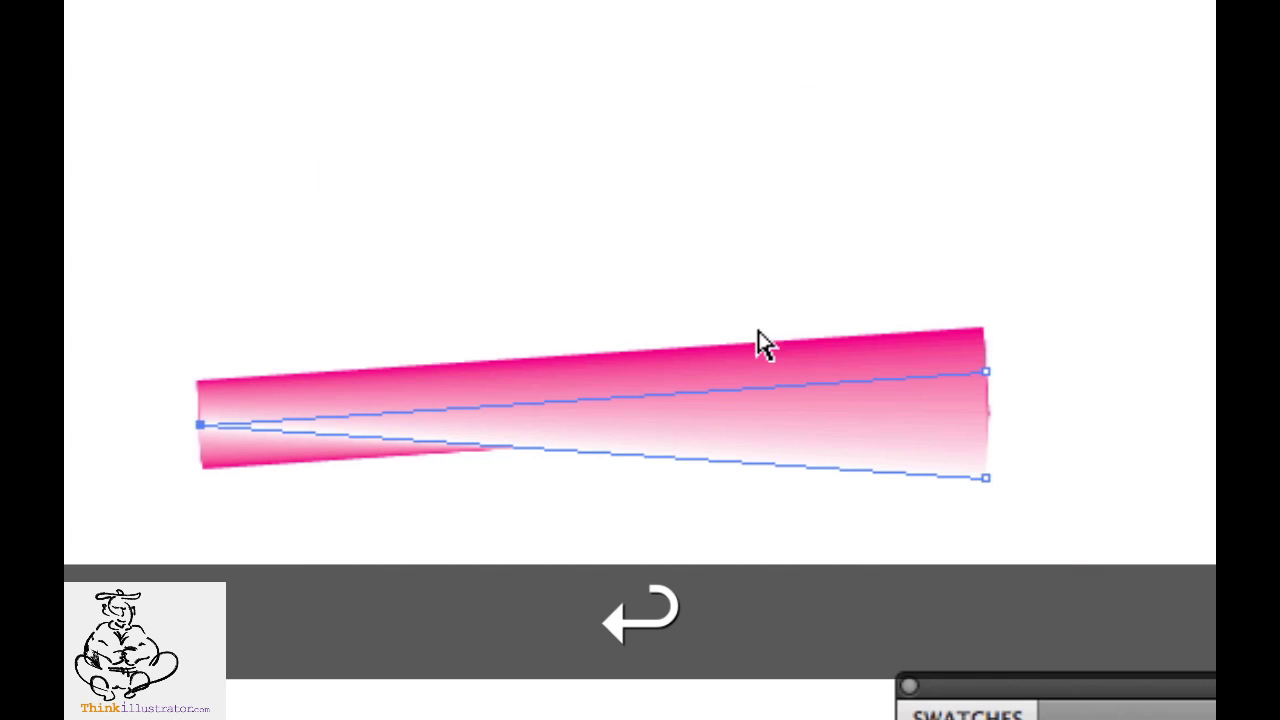
Average the two anchor points at the right end of the blend's lines along both axes.
{"action": "left_click_drag", "start_coordinate": [900, 266], "coordinate": [1094, 557]}
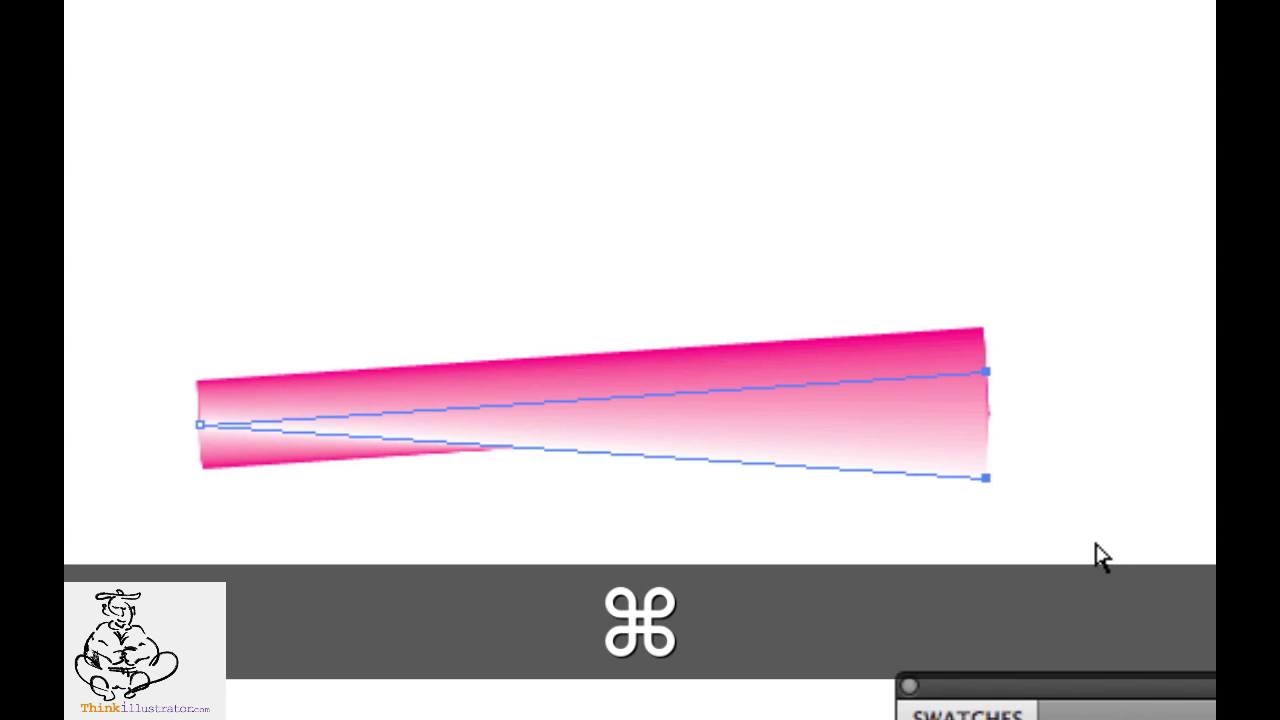
{"action": "key", "text": "super+alt+j"}
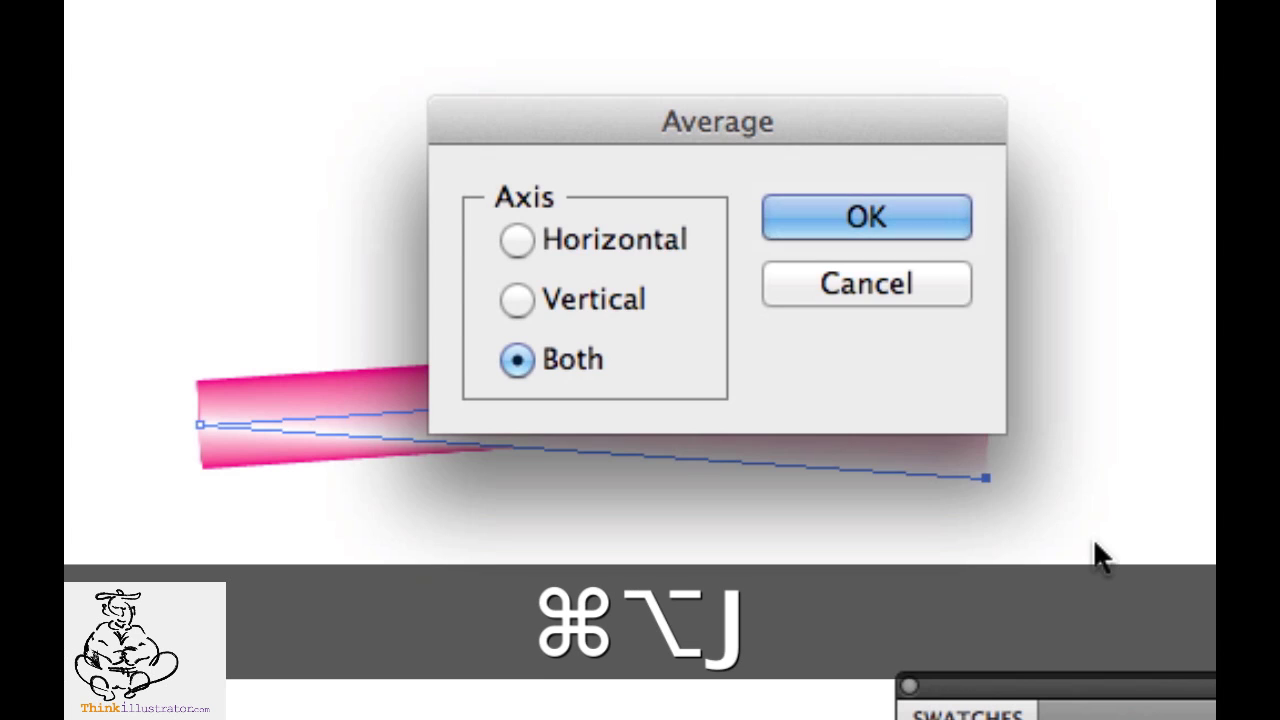
{"action": "key", "text": "Return"}
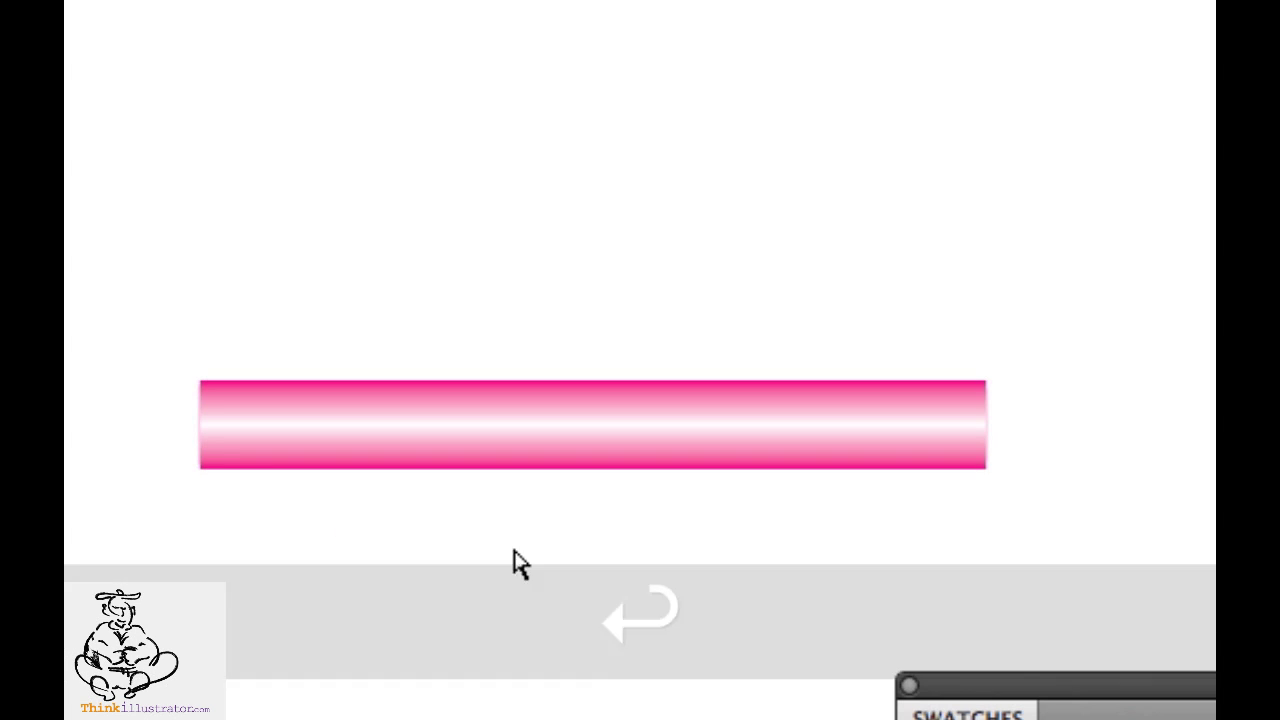
Scale the whole blend non-uniformly to 100% horizontal and 50% vertical, with strokes and effects scaled too.
{"action": "key", "text": "super"}
{"action": "left_click_drag", "start_coordinate": [137, 329], "coordinate": [1010, 497]}
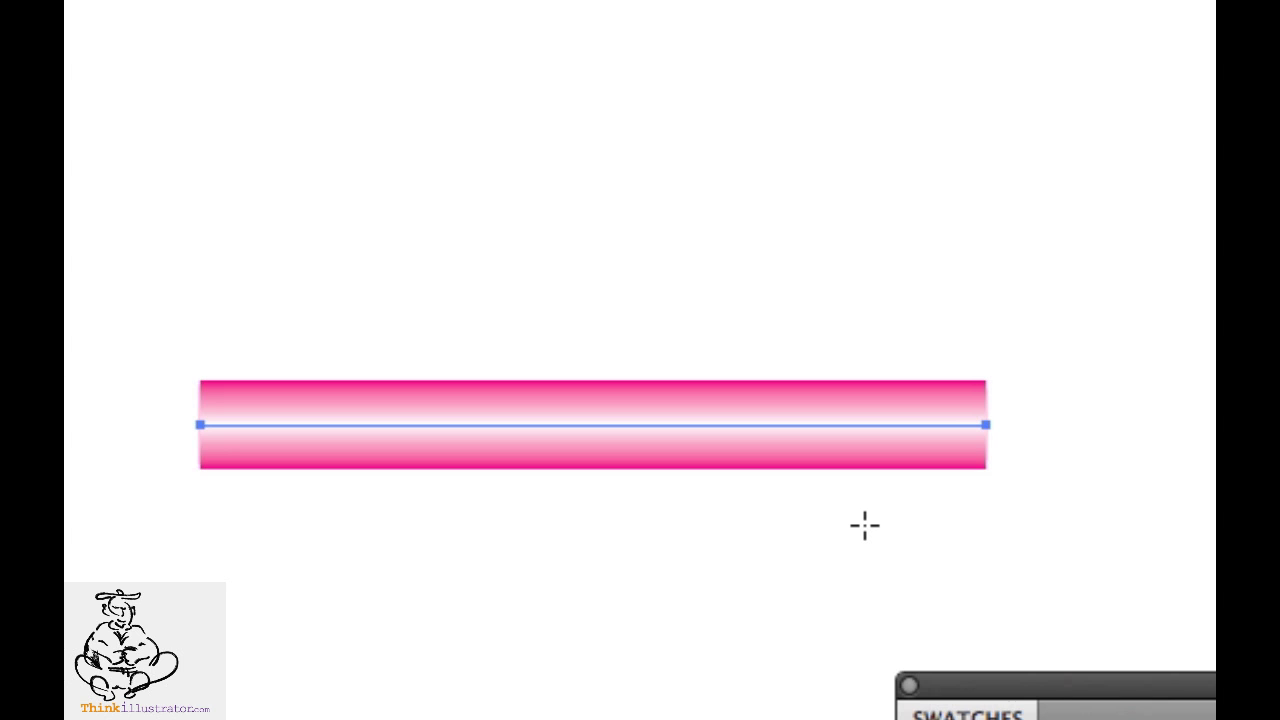
{"action": "key", "text": "s"}
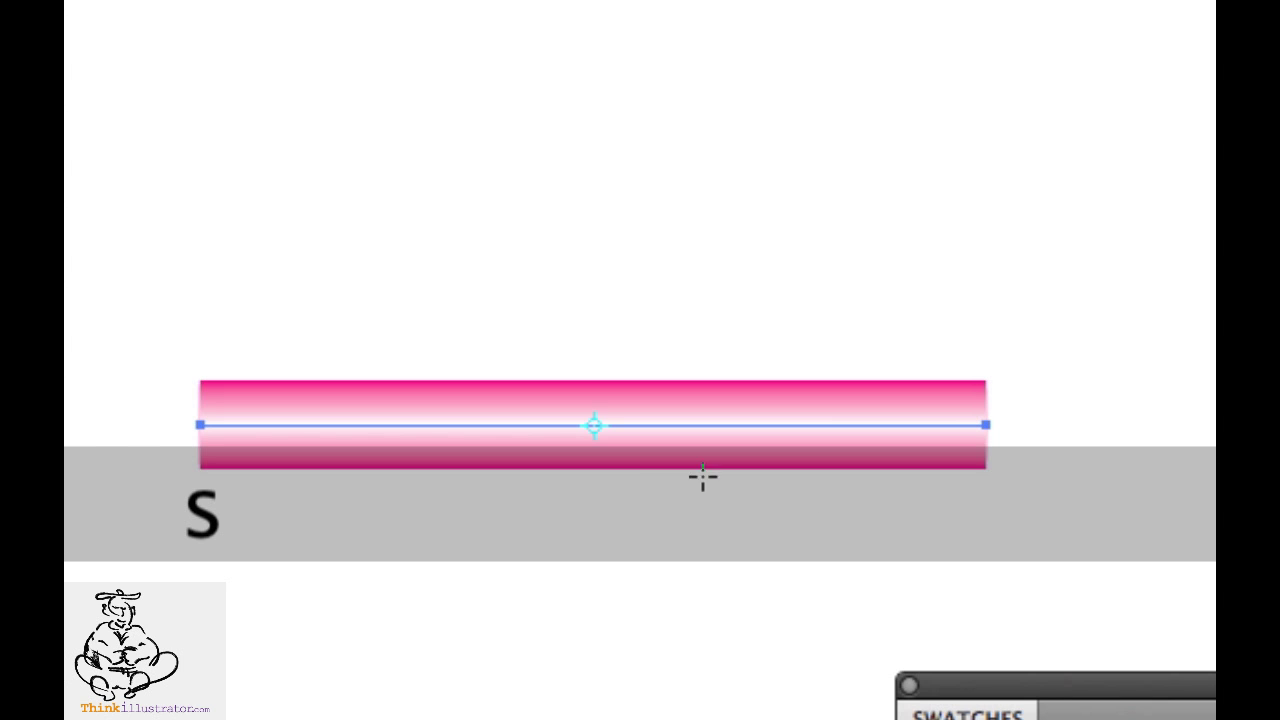
{"action": "key", "text": "Return"}
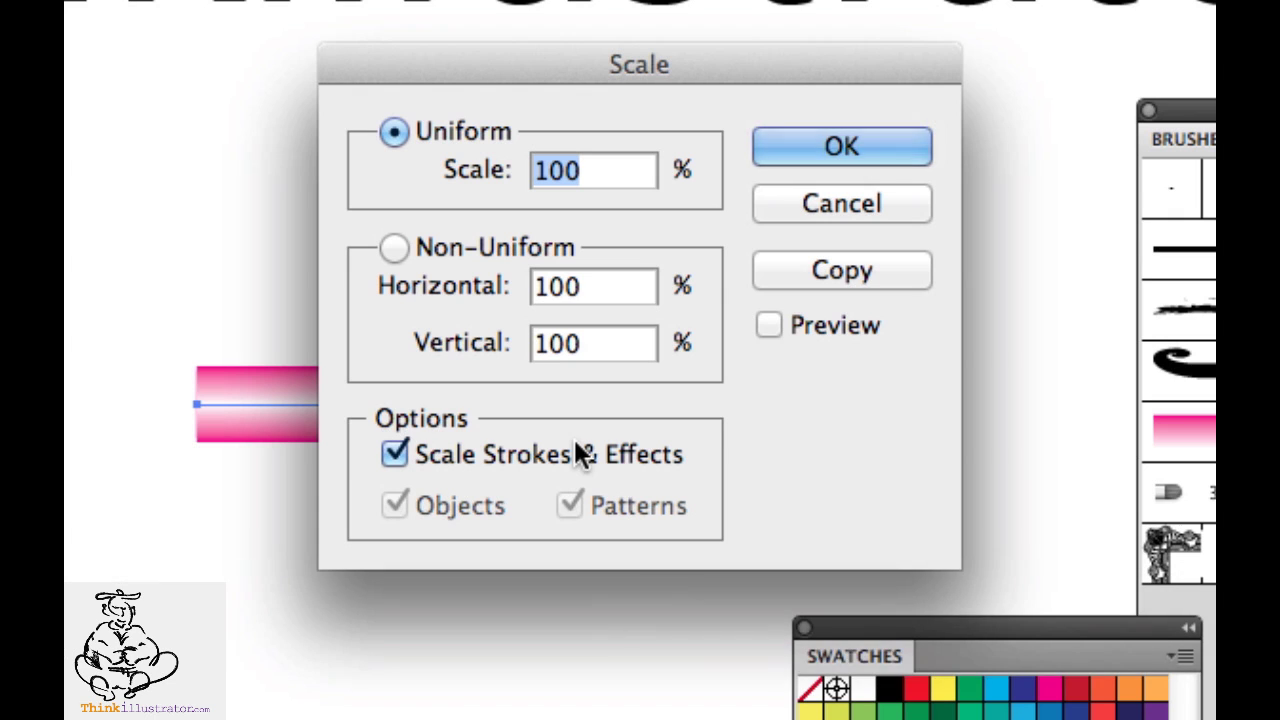
{"action": "key", "text": "Tab"}
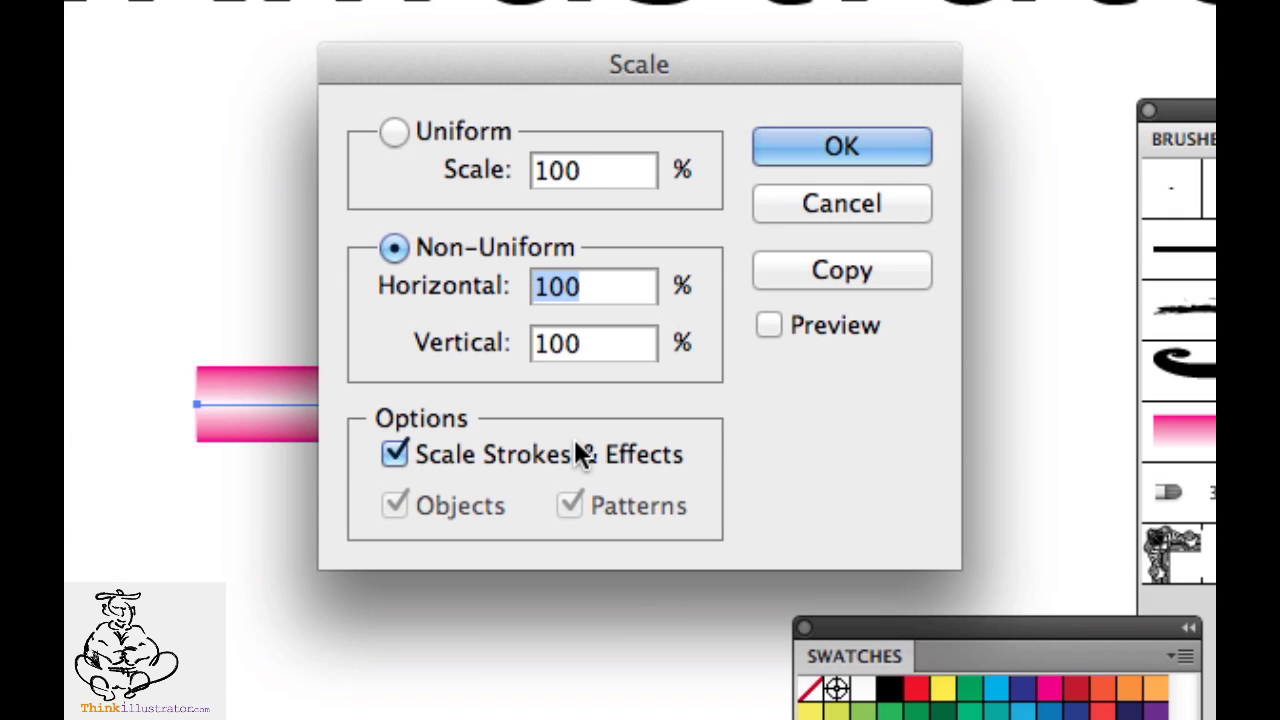
{"action": "key", "text": "Tab"}
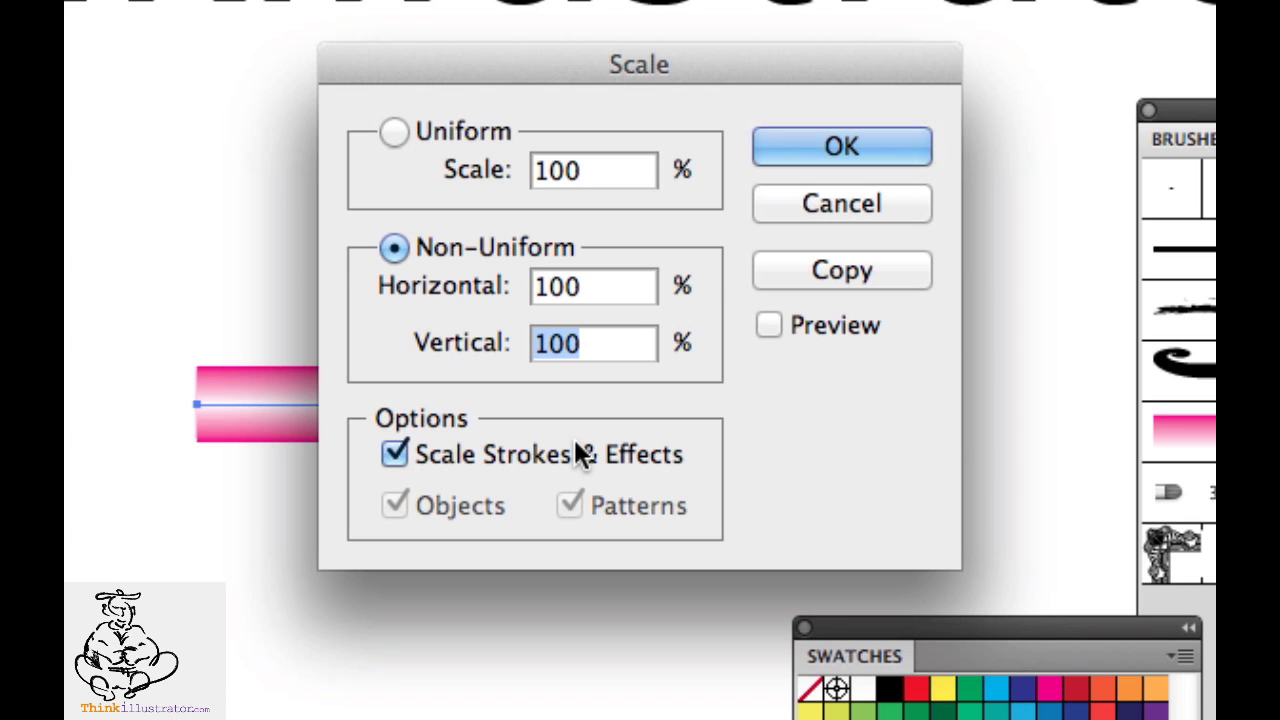
{"action": "type", "text": "50"}
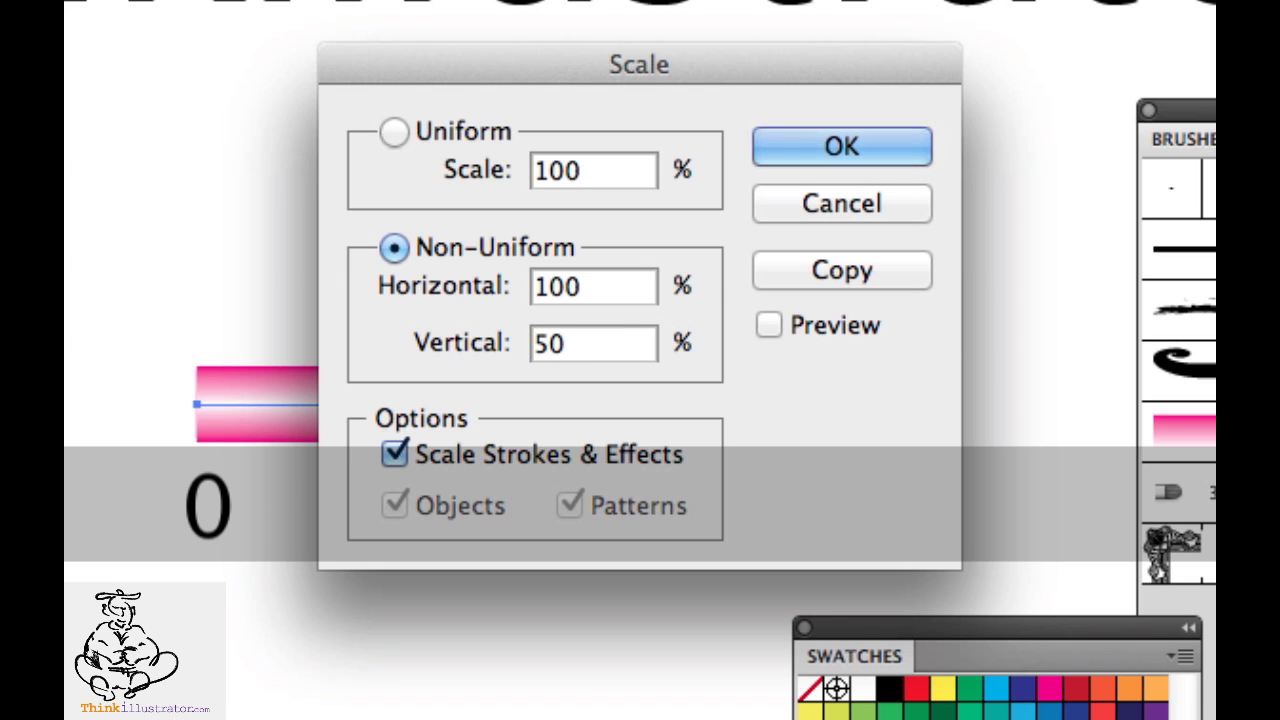
{"action": "key", "text": "Return"}
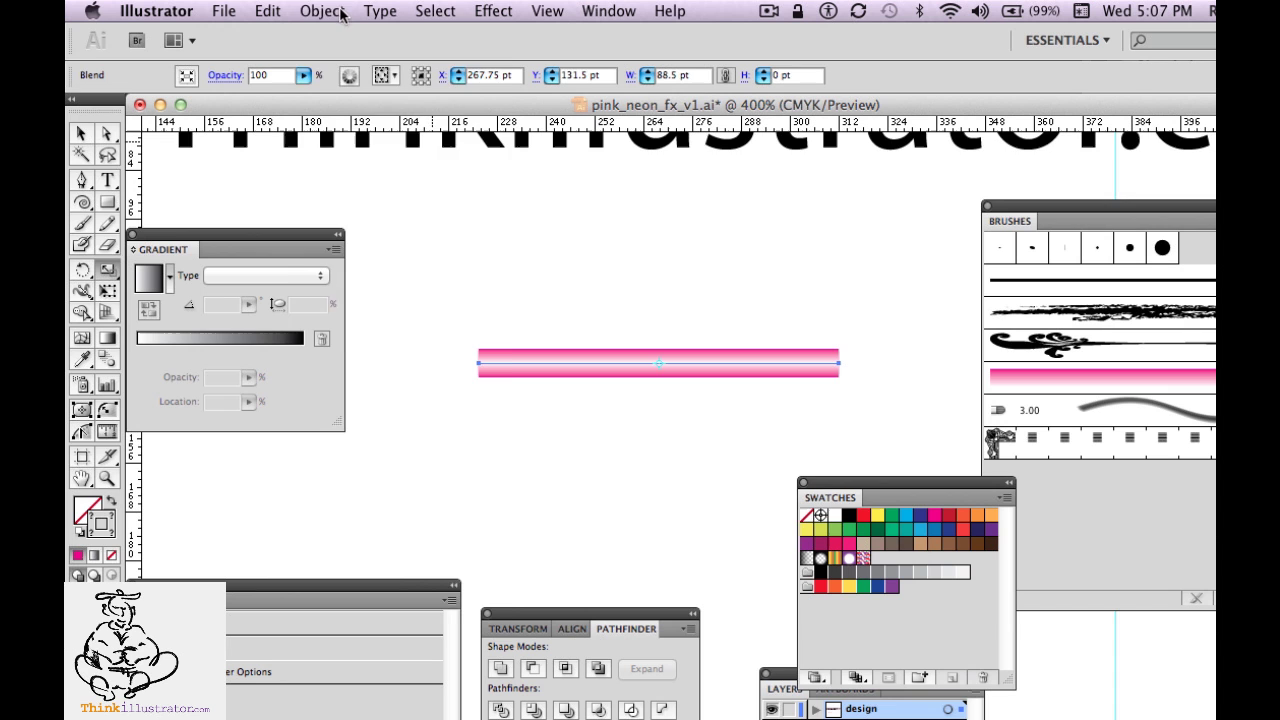
Repeat the last scaling on the blend with Transform Again, then deselect and reselect the whole blend.
{"action": "left_click", "coordinate": [338, 12]}
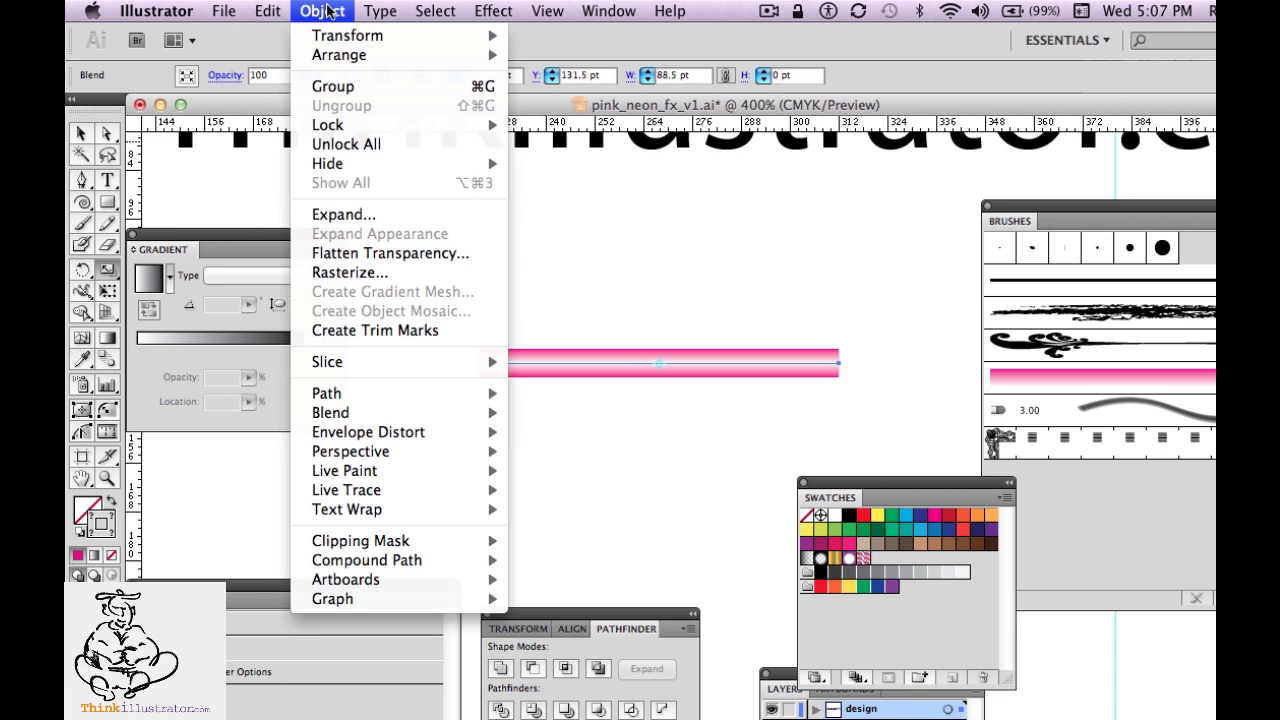
{"action": "mouse_move", "coordinate": [405, 38]}
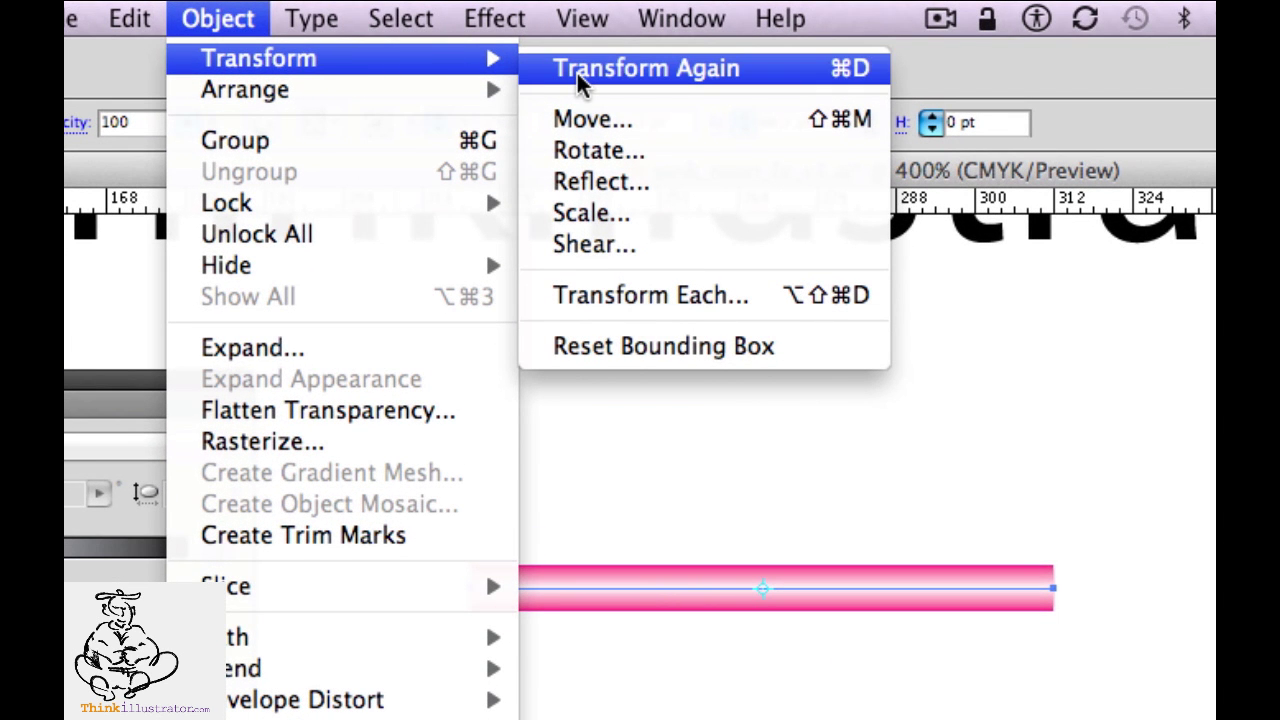
{"action": "left_click", "coordinate": [577, 73]}
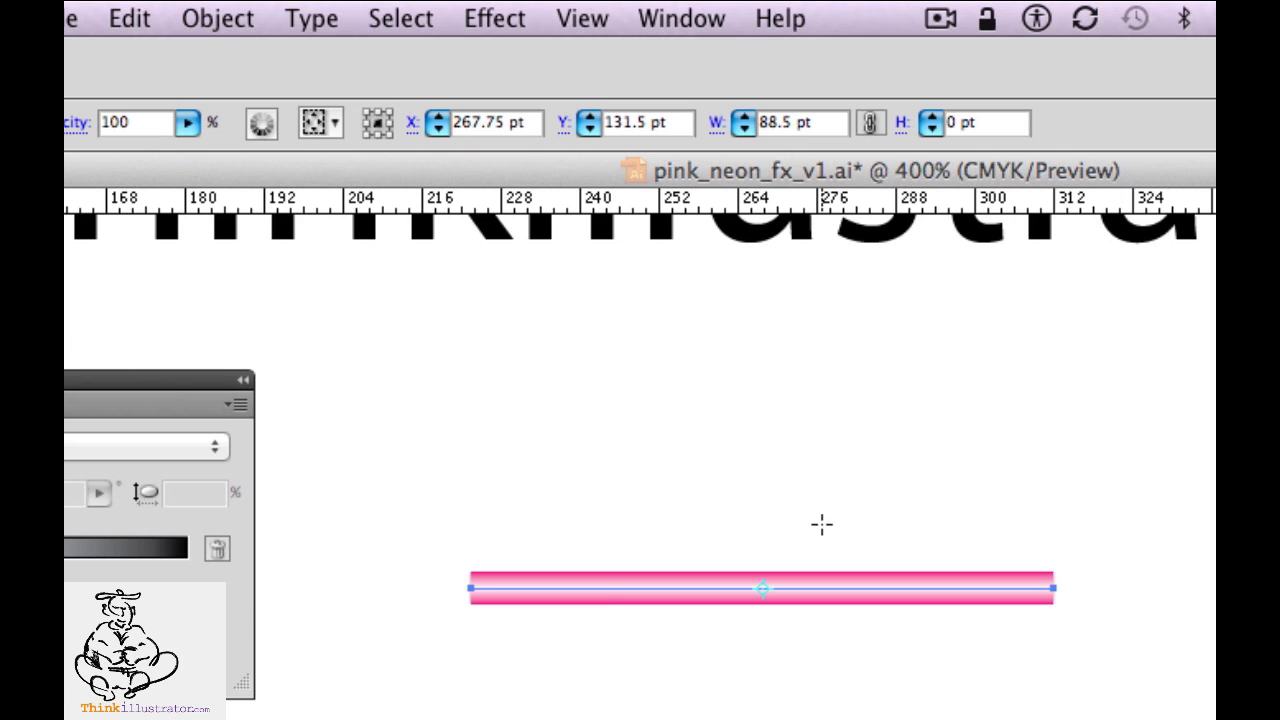
{"action": "key", "text": "super"}
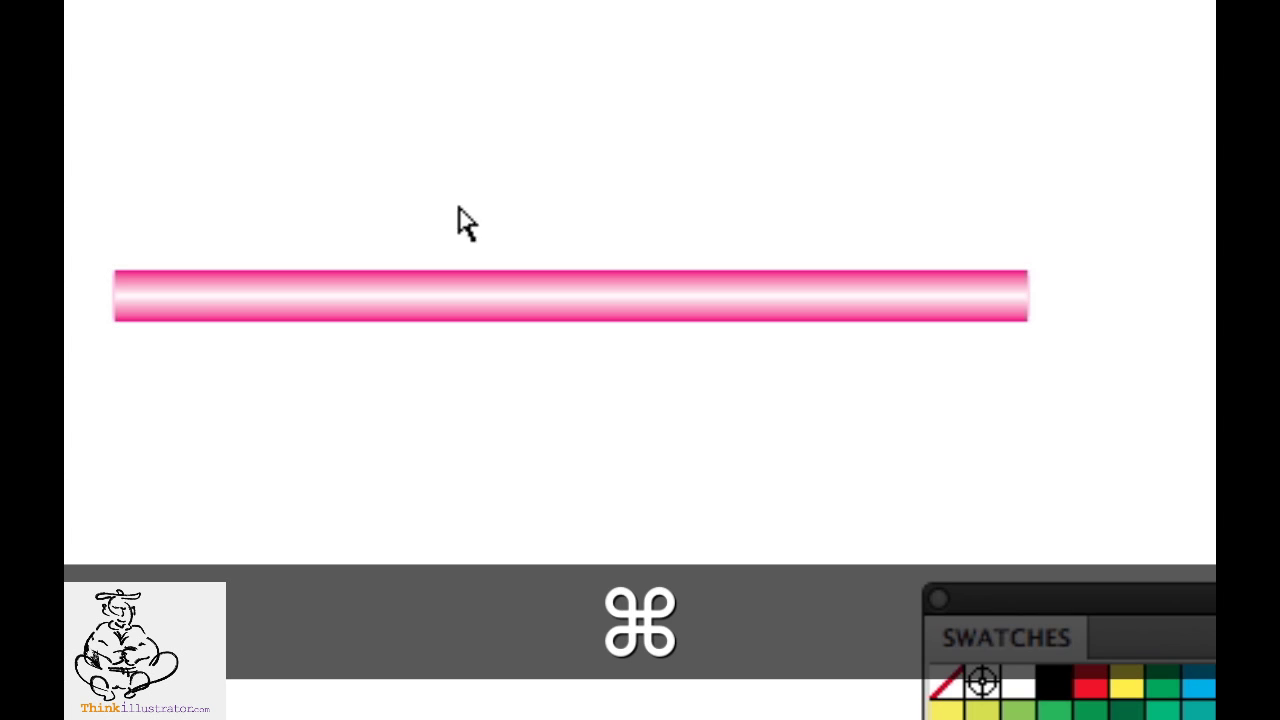
{"action": "left_click_drag", "start_coordinate": [64, 148], "coordinate": [1117, 468]}
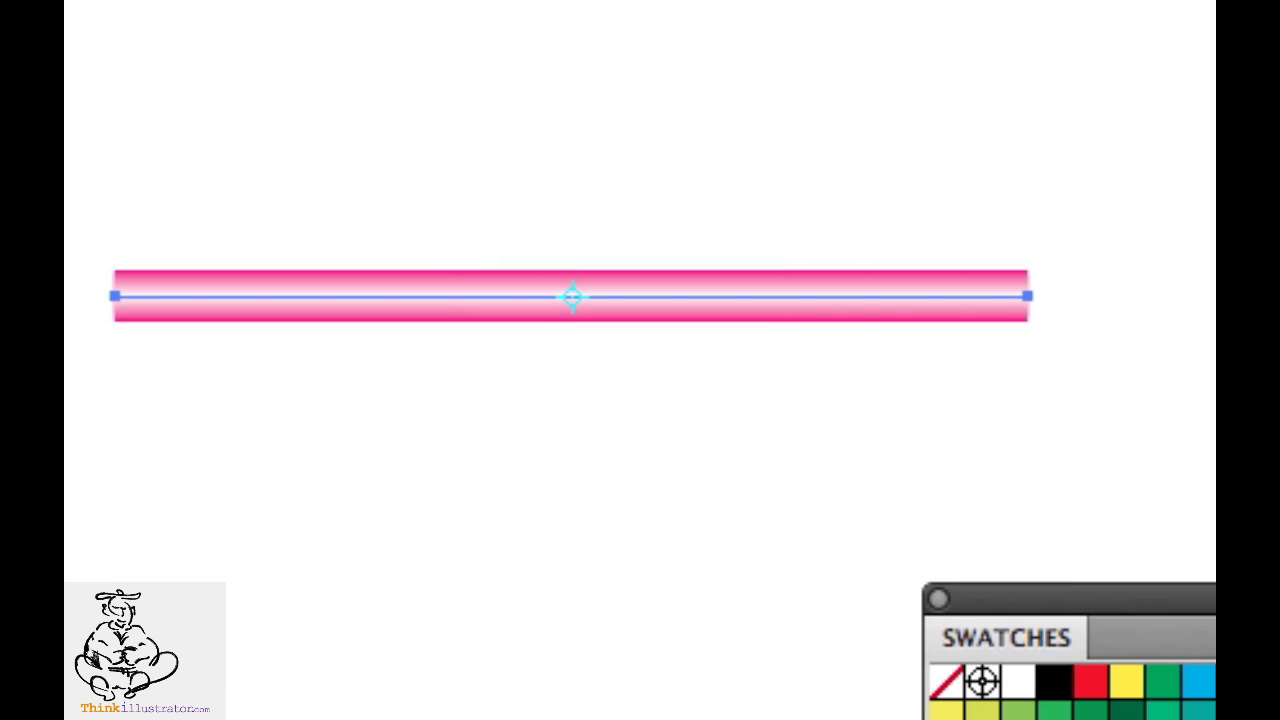